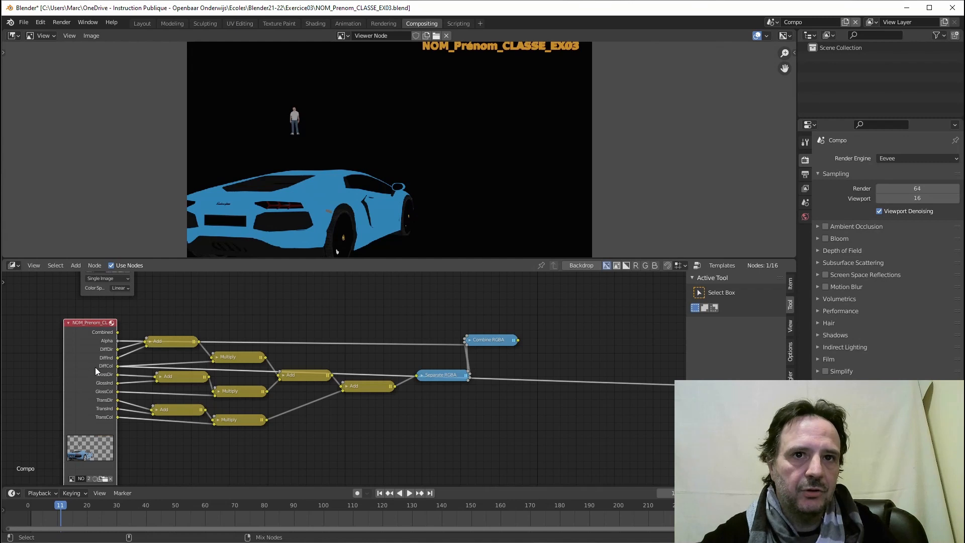
- Shift the Combine RGBA, Separate RGBA and the two final Add nodes further along the chain to make room
left_click(450, 464)
left_click_drag(490, 342, 562, 343)
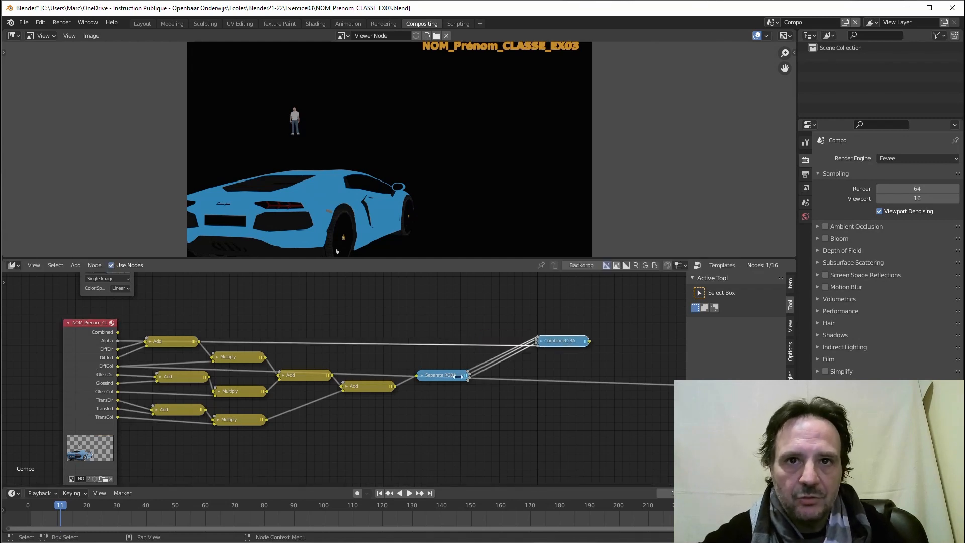
left_click_drag(443, 374, 531, 381)
left_click_drag(383, 387, 472, 396)
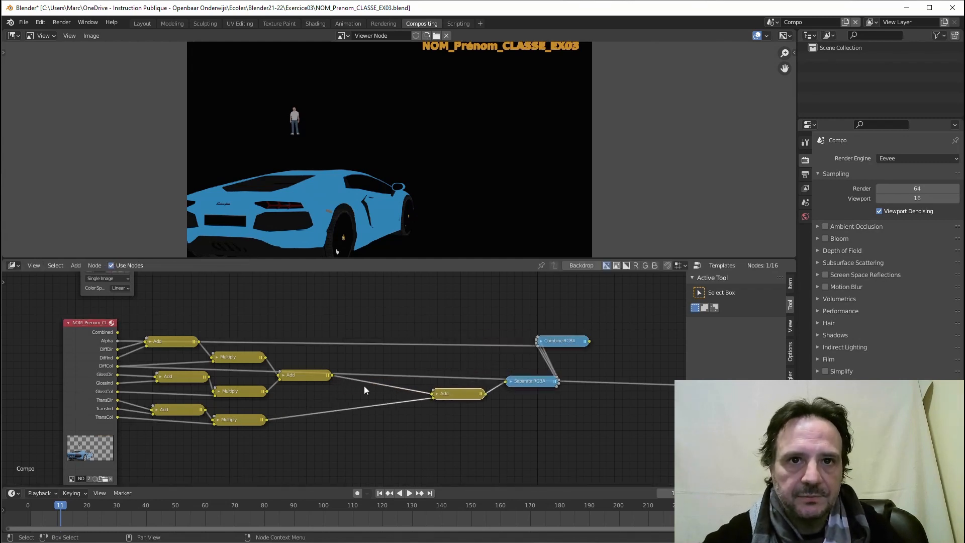
left_click_drag(301, 375, 380, 371)
- Move the three Multiply nodes and the glossy and transmission Add nodes further away from the car image node
left_click_drag(257, 392, 329, 391)
left_click_drag(229, 357, 309, 359)
left_click_drag(236, 420, 321, 424)
left_click_drag(171, 409, 231, 415)
left_click_drag(178, 379, 224, 389)
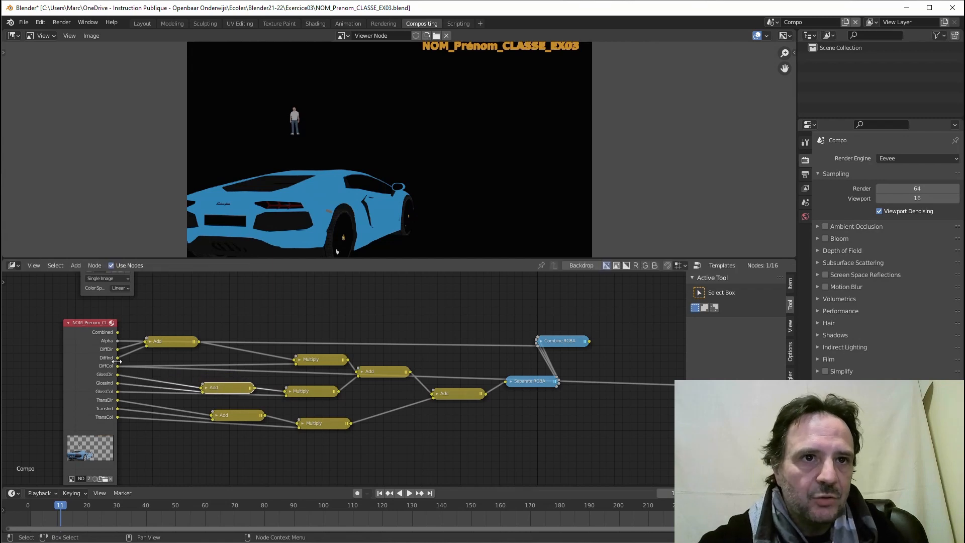
- Move the car image node away from the chain and place the diffuse Add node close to its DiffDir and DiffInd outputs
left_click_drag(79, 320, 46, 326)
scroll(101, 382, "up", 5)
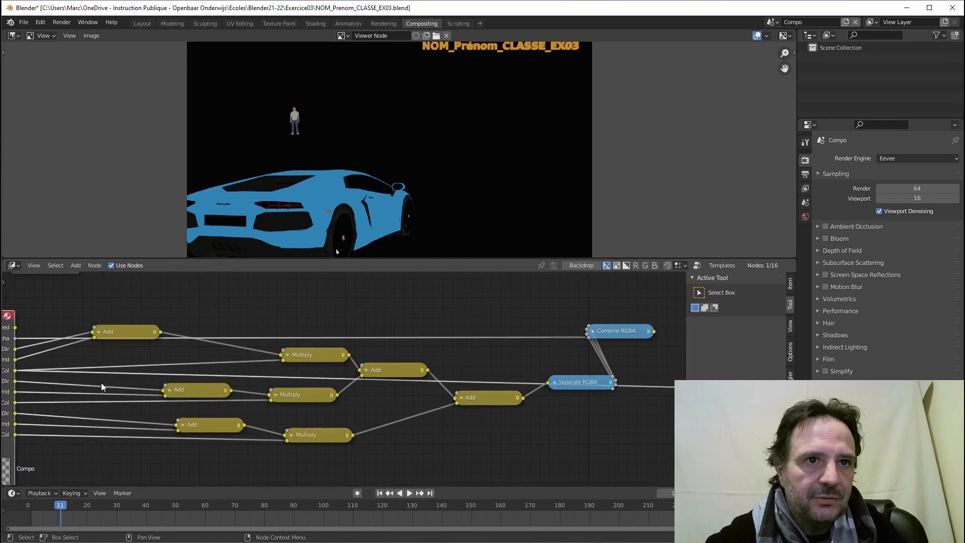
middle_click_drag(109, 381, 342, 374)
left_click(309, 317)
left_click_drag(310, 318, 257, 337)
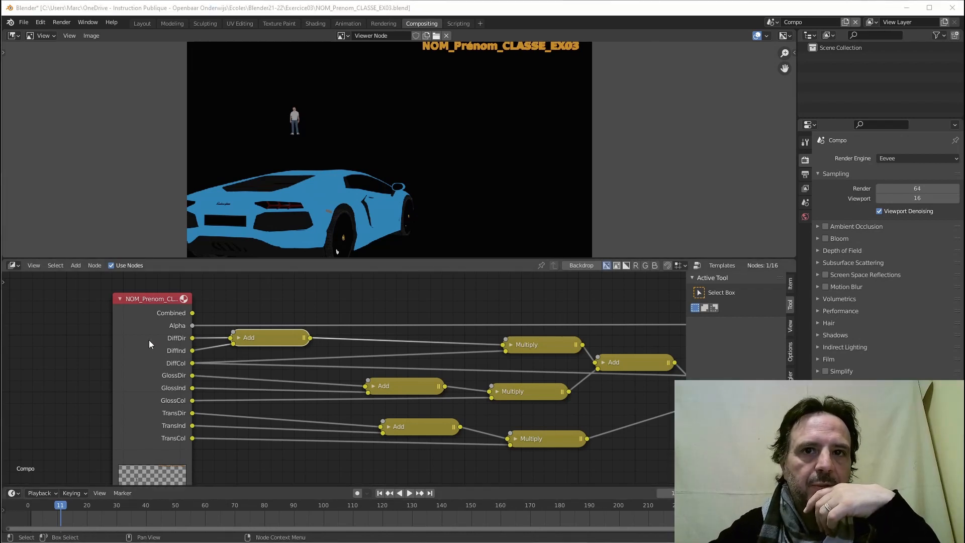
- Insert a Hue Saturation Value node between the DiffCol output and the diffuse Multiply node
left_click(76, 265)
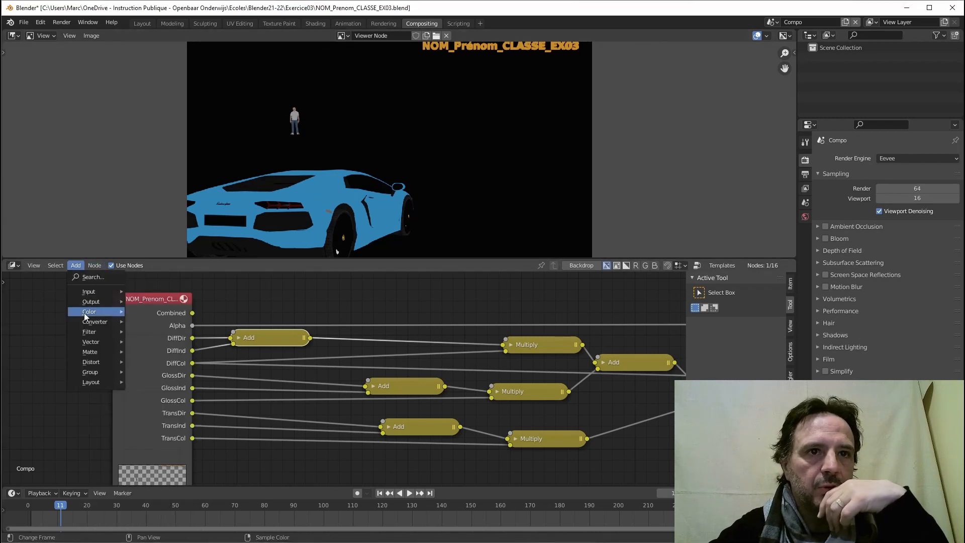
mouse_move(83, 313)
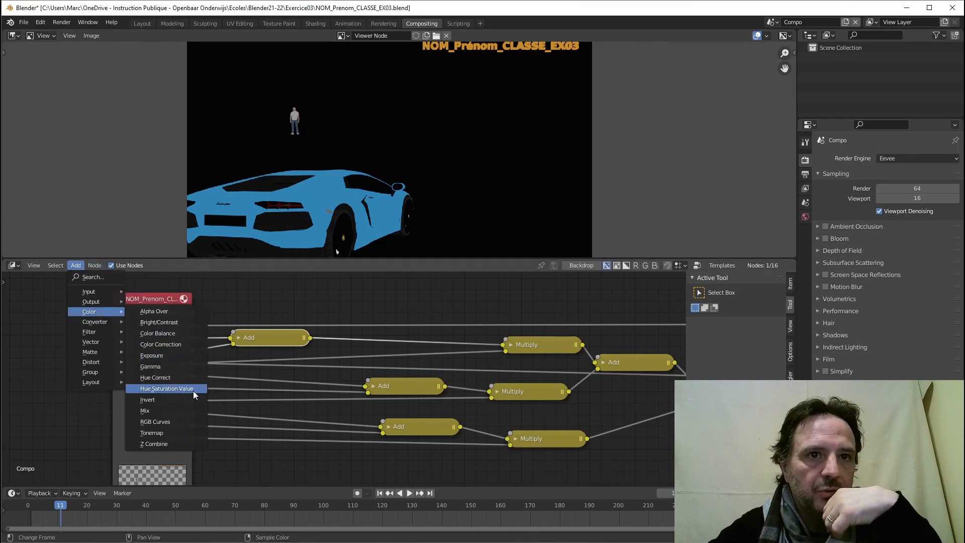
left_click(165, 387)
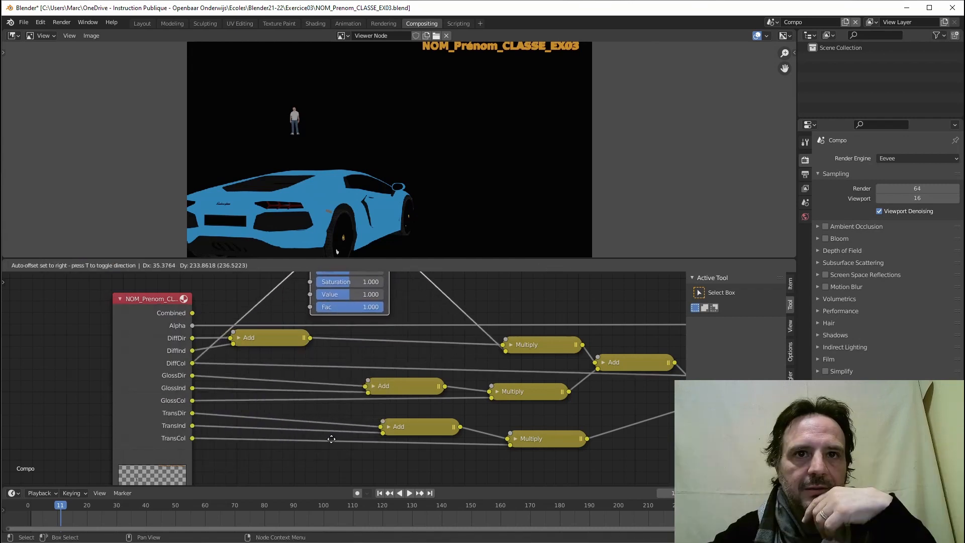
left_click(340, 351)
middle_click_drag(340, 352, 351, 445)
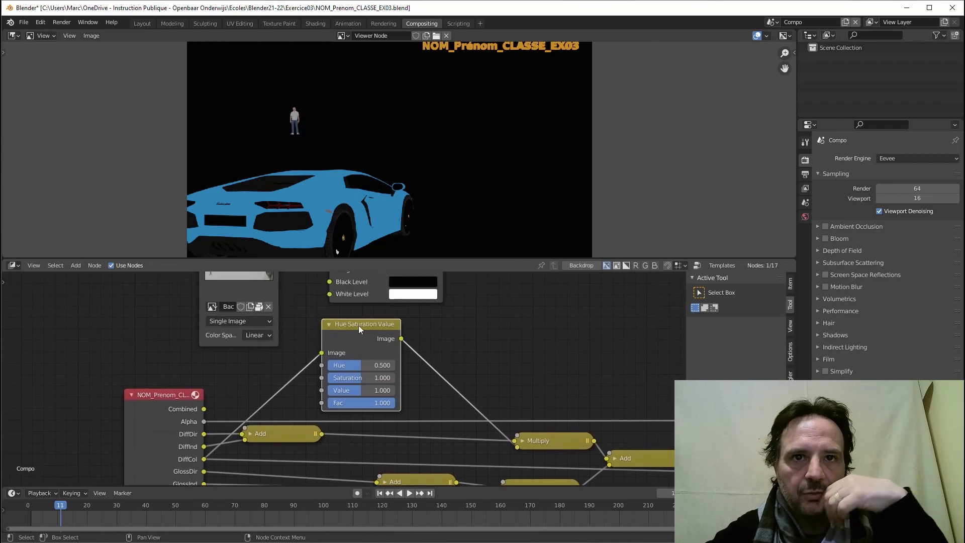
- Preview the Hue Saturation Value node in the viewer and set its Hue to 0.000
left_click_drag(357, 366, 376, 365)
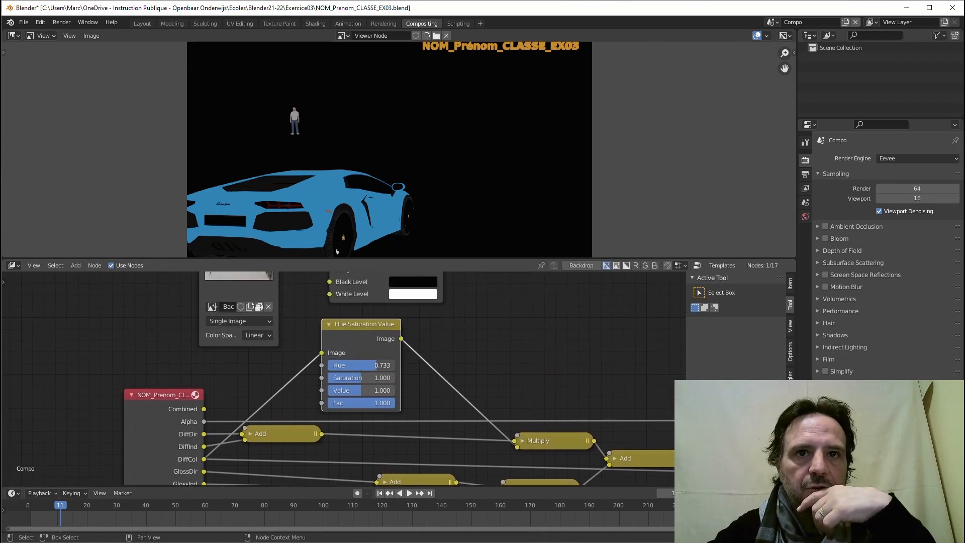
left_click(358, 324, "ctrl+shift")
left_click_drag(375, 369, 328, 369)
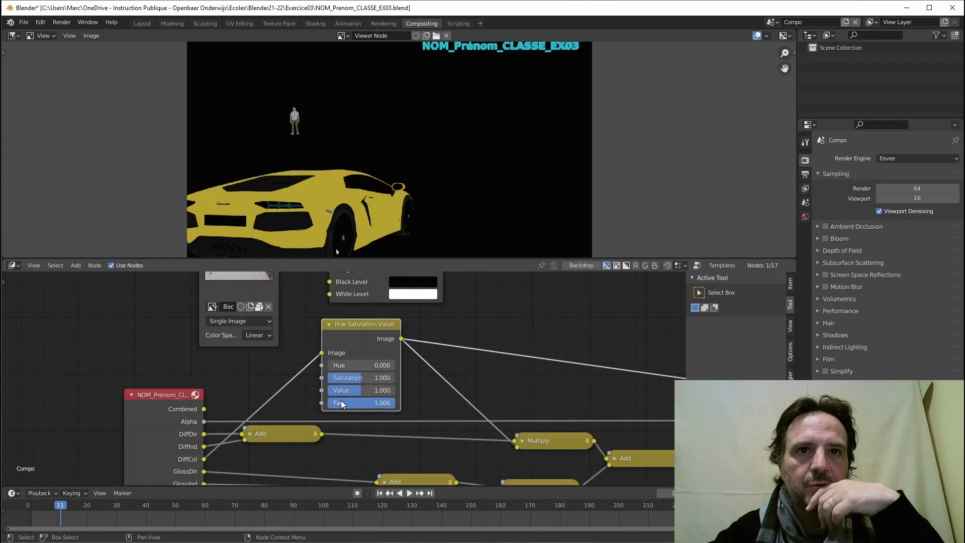
- Collapse the Hue Saturation Value node and place it beside the DiffCol output, below the diffuse Add node
scroll(360, 353, "down", 3)
middle_click_drag(361, 352, 353, 333)
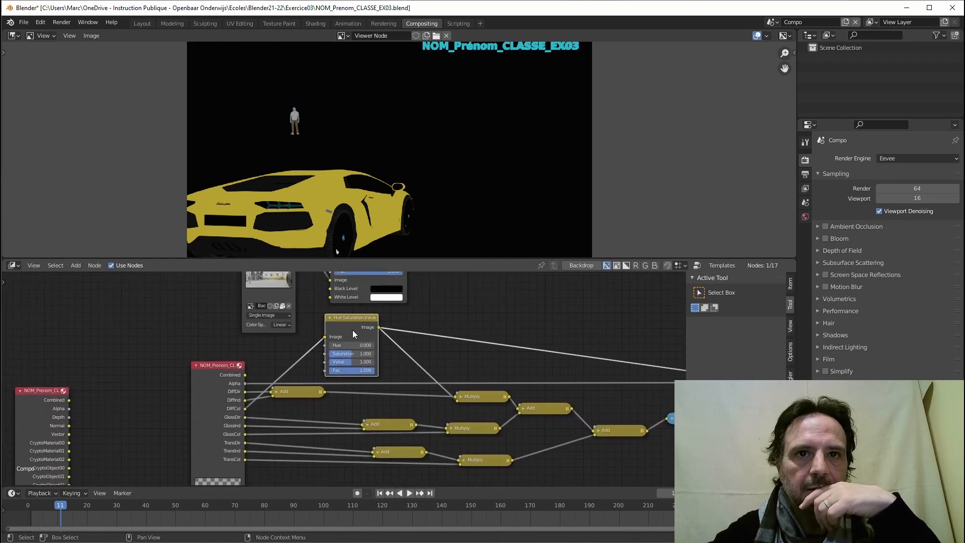
left_click(329, 317)
left_click_drag(339, 319, 337, 409)
middle_click_drag(360, 377, 372, 341)
scroll(372, 341, "up", 1)
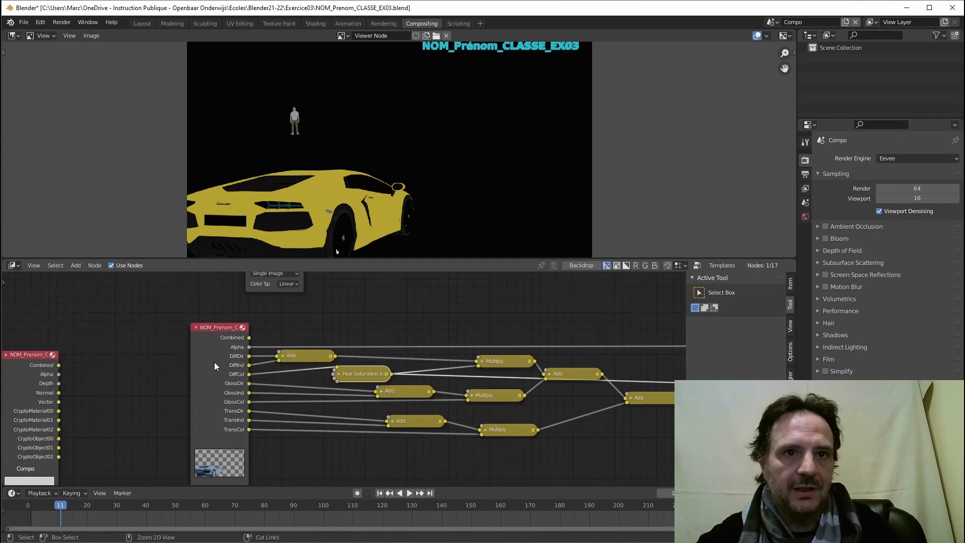
- Preview the DiffDir and DiffInd passes of the car image node in the viewer
left_click(208, 346, "ctrl+shift")
left_click(207, 344, "ctrl+shift")
left_click(207, 344, "ctrl+shift")
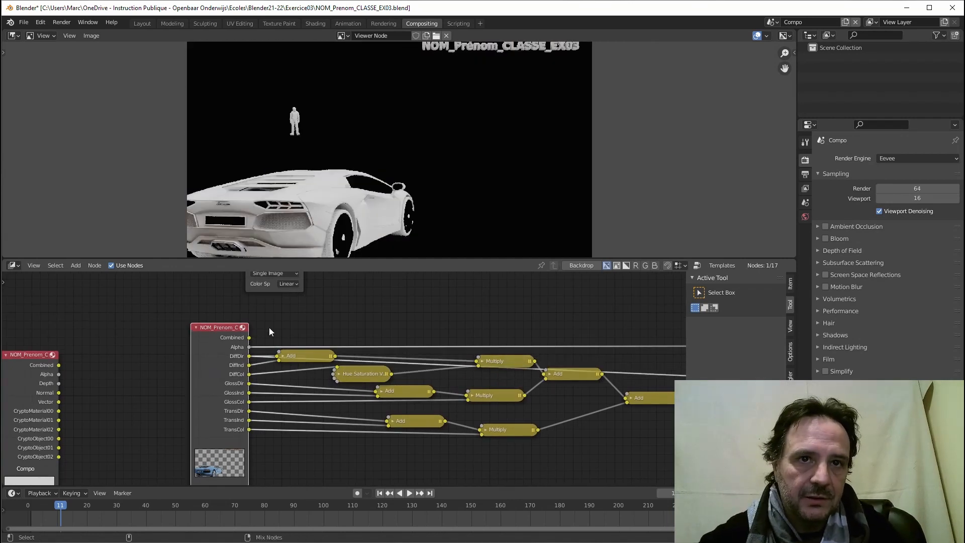
left_click(205, 355, "ctrl+shift")
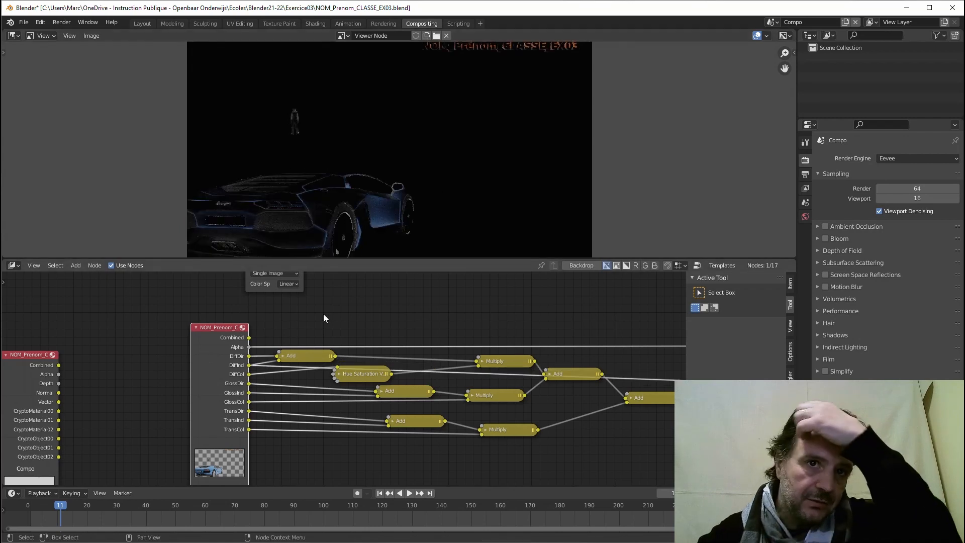
scroll(271, 368, "up", 3)
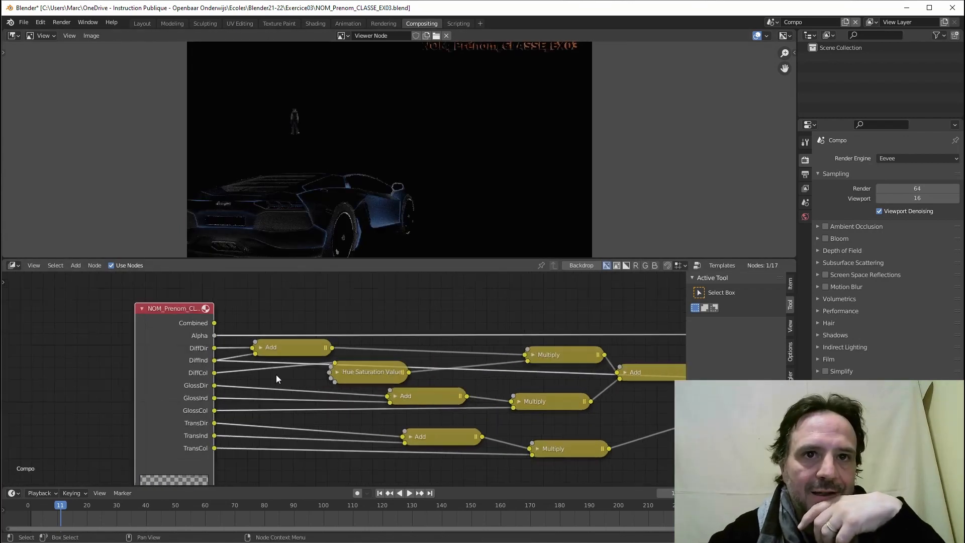
- Duplicate the collapsed Hue Saturation Value node and drop the copy onto the DiffInd link to the viewer
left_click_drag(351, 370, 337, 380)
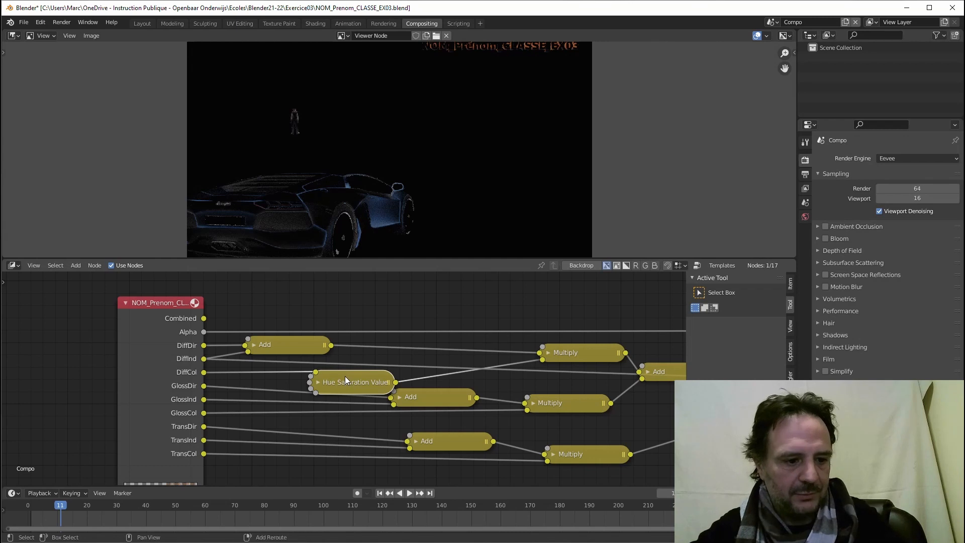
key("shift+d")
left_click(388, 276)
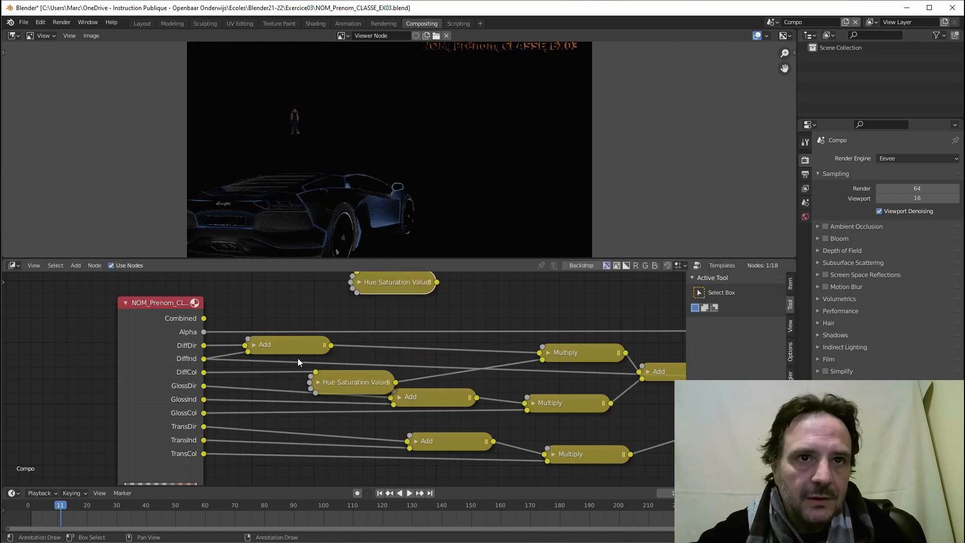
key("g")
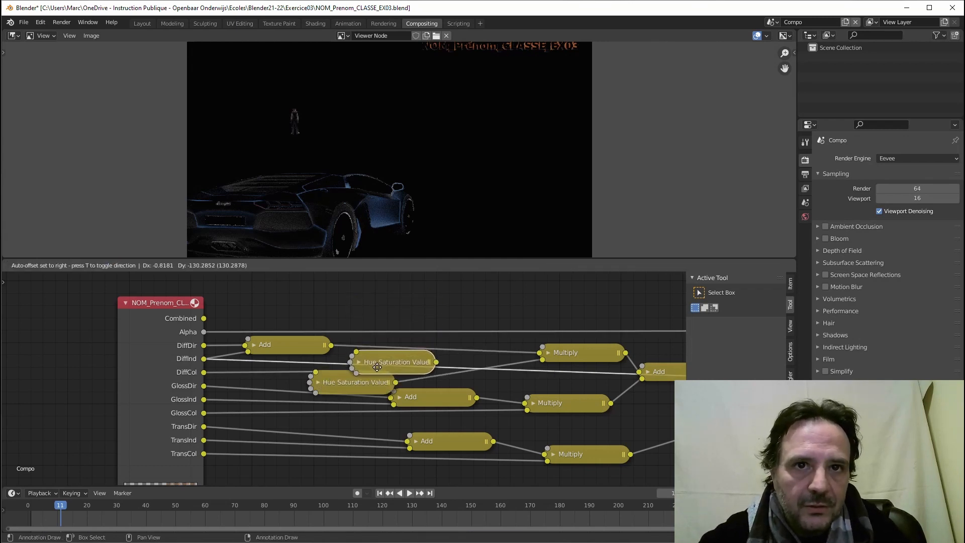
left_click(378, 369)
key("g")
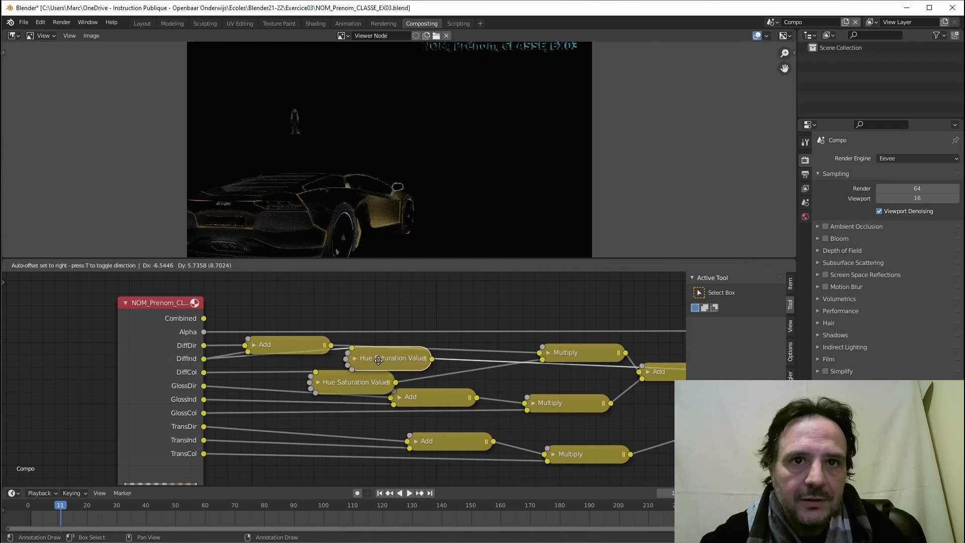
left_click(378, 362)
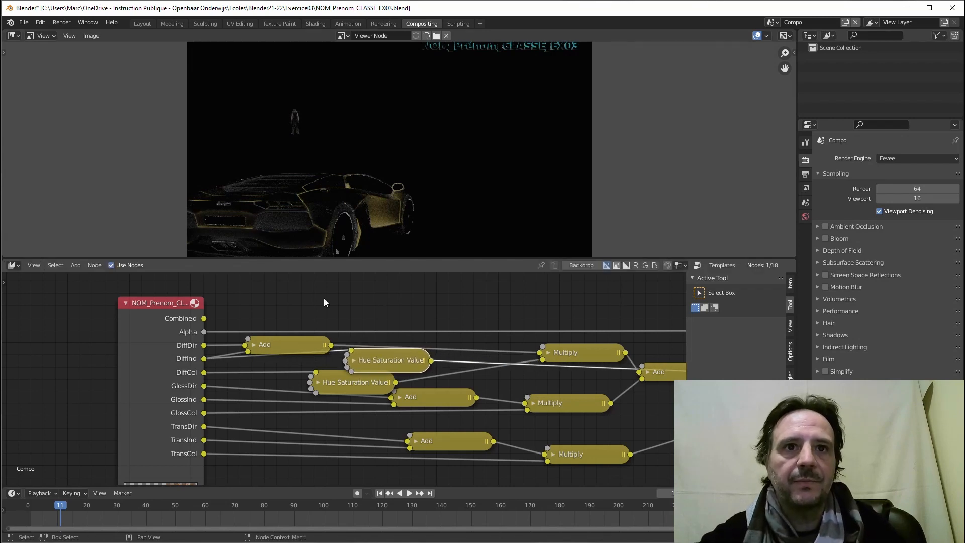
- Cycle the viewer through the car image node's passes back to DiffDir
left_click(135, 321, "ctrl+shift")
left_click(135, 321, "ctrl+shift")
left_click(135, 322, "ctrl+shift")
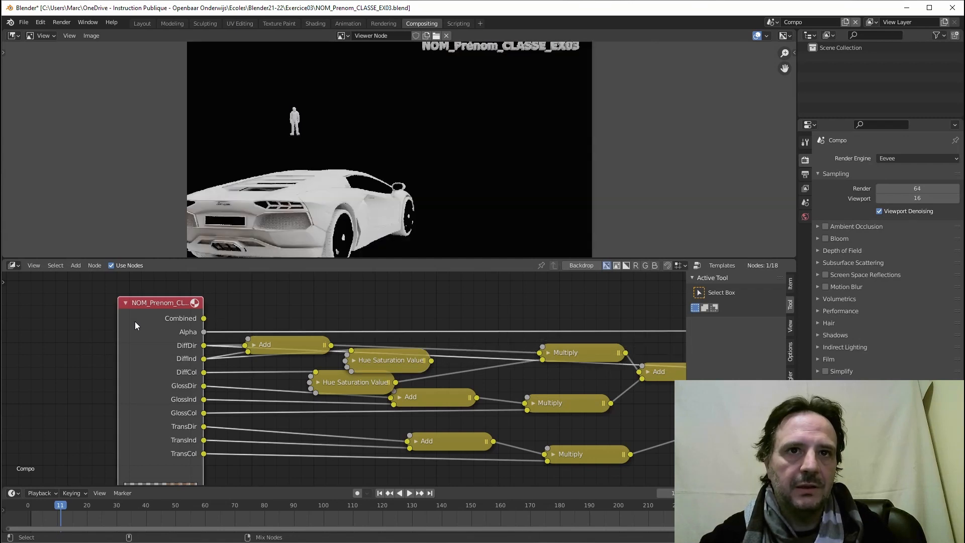
key("Home")
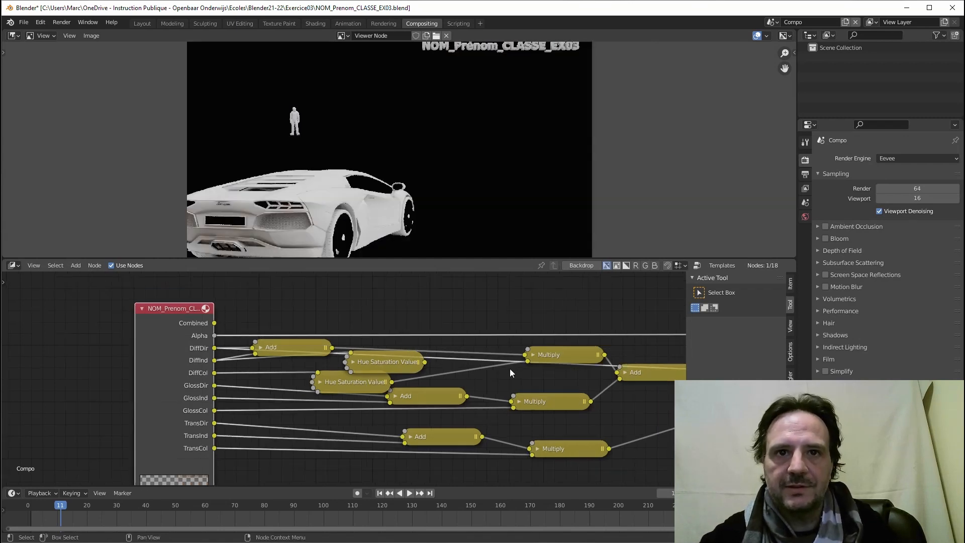
scroll(402, 367, "down", 3)
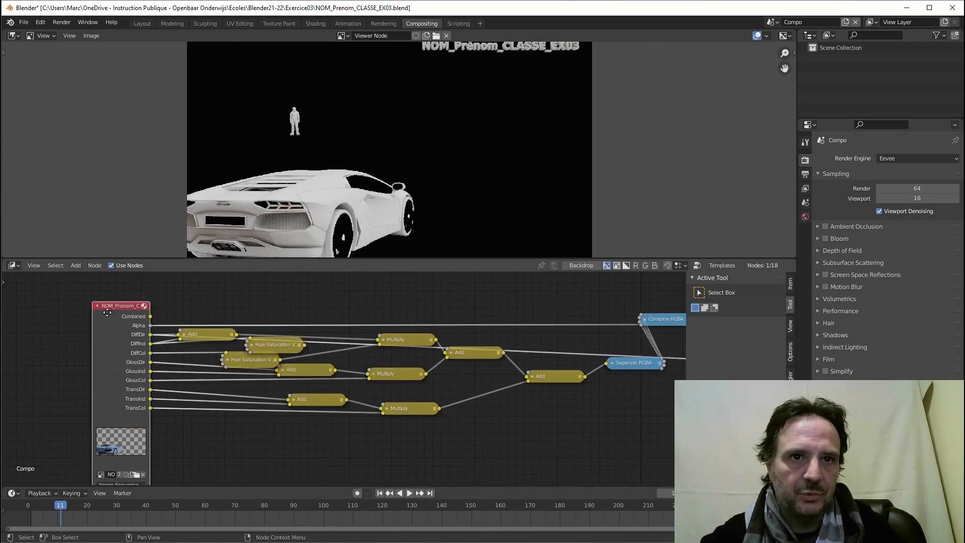
- Separate the image, diffuse Add and duplicated Hue Saturation Value nodes, and route DiffInd through the duplicate into the Add node
left_click_drag(107, 312, 86, 320)
left_click_drag(198, 331, 195, 297)
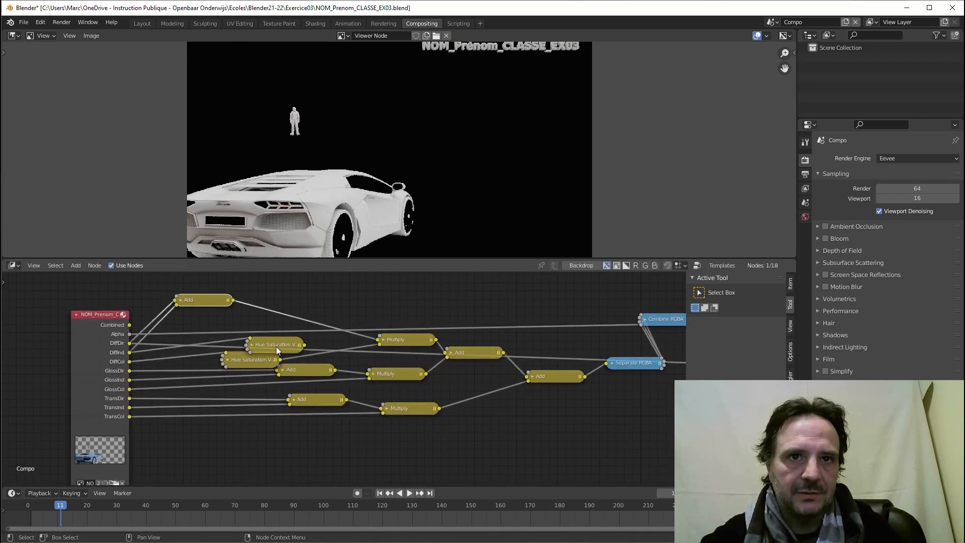
left_click_drag(276, 345, 221, 320)
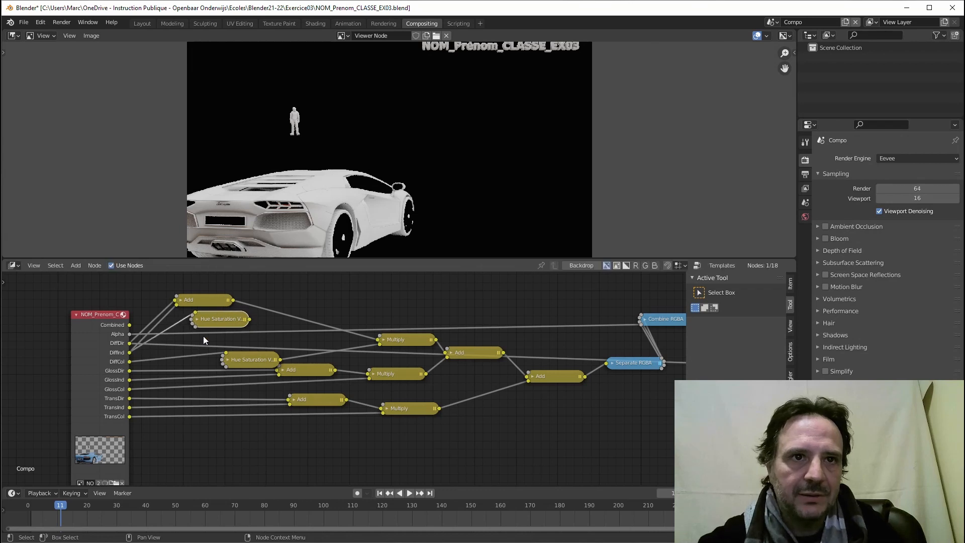
scroll(182, 347, "up", 2)
middle_click_drag(182, 347, 179, 364)
mouse_move(199, 326)
left_mouse_down()
mouse_move(236, 331)
mouse_move(167, 324)
mouse_move(173, 334)
mouse_move(155, 335)
mouse_move(200, 338)
left_mouse_up()
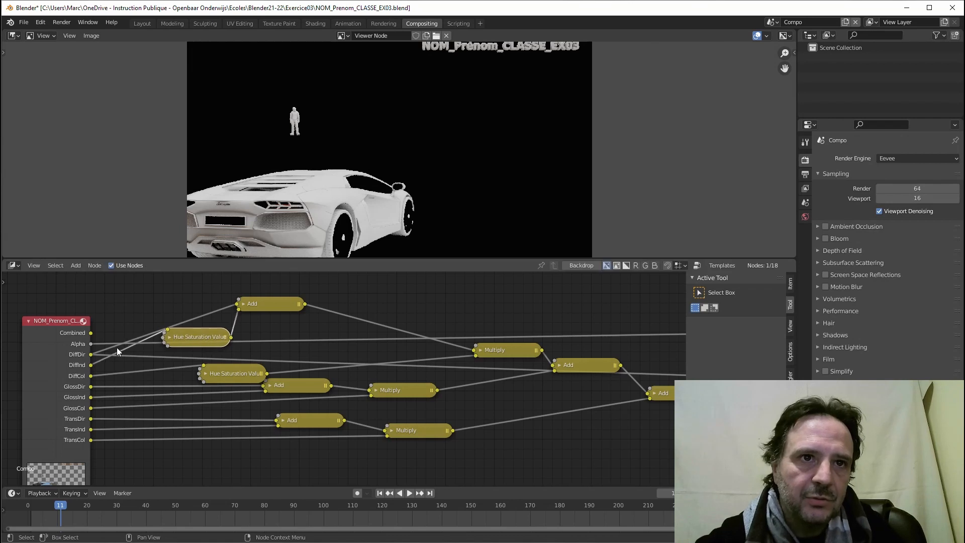
- Reposition the image node, the DiffCol Hue Saturation Value node and the following Add and Multiply nodes to clear overlaps
left_click_drag(49, 324, 37, 302)
left_click_drag(231, 376, 236, 366)
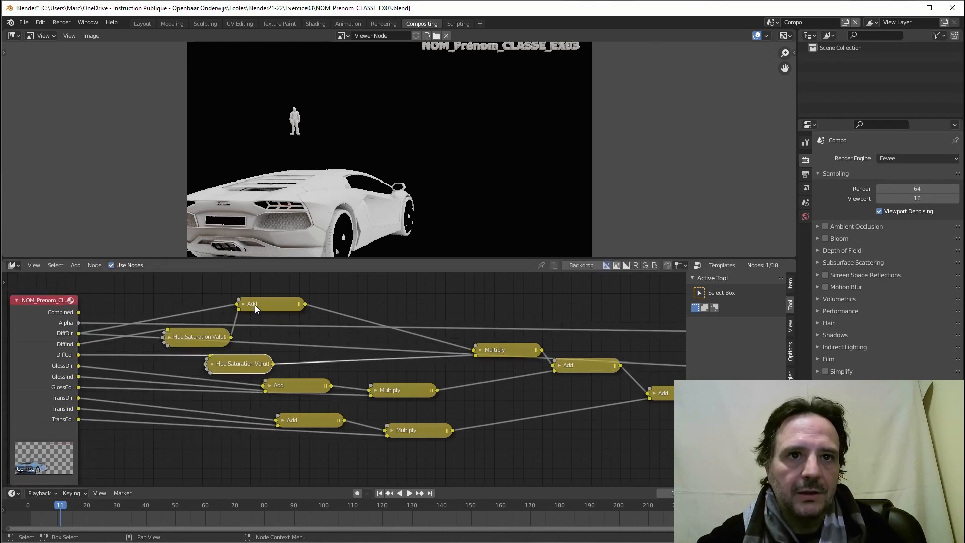
left_click_drag(255, 305, 258, 304)
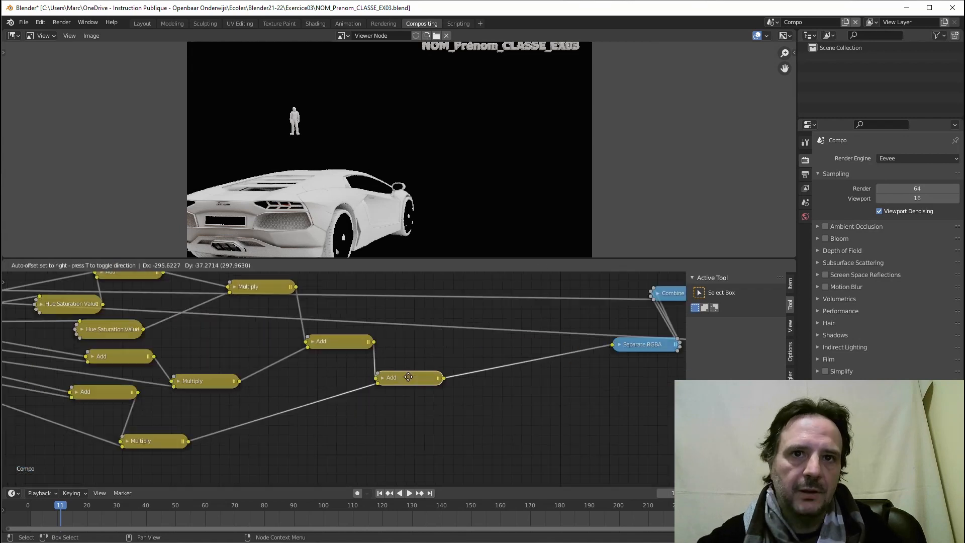
middle_click_drag(353, 402, 527, 417)
middle_click_drag(358, 314, 421, 325)
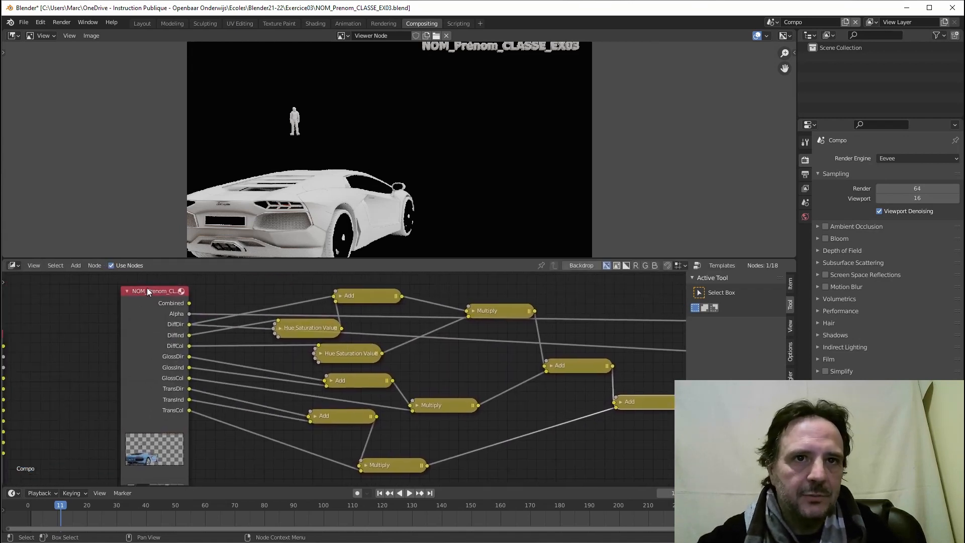
- Line up the two Hue Saturation Value nodes and the first Add nodes in columns beside the image node, and shift the transmission Multiply
left_click_drag(148, 292, 106, 305)
left_click_drag(313, 328, 284, 322)
left_click_drag(373, 301, 365, 298)
left_click_drag(333, 355, 281, 360)
left_click_drag(342, 418, 360, 419)
left_click_drag(385, 465, 435, 462)
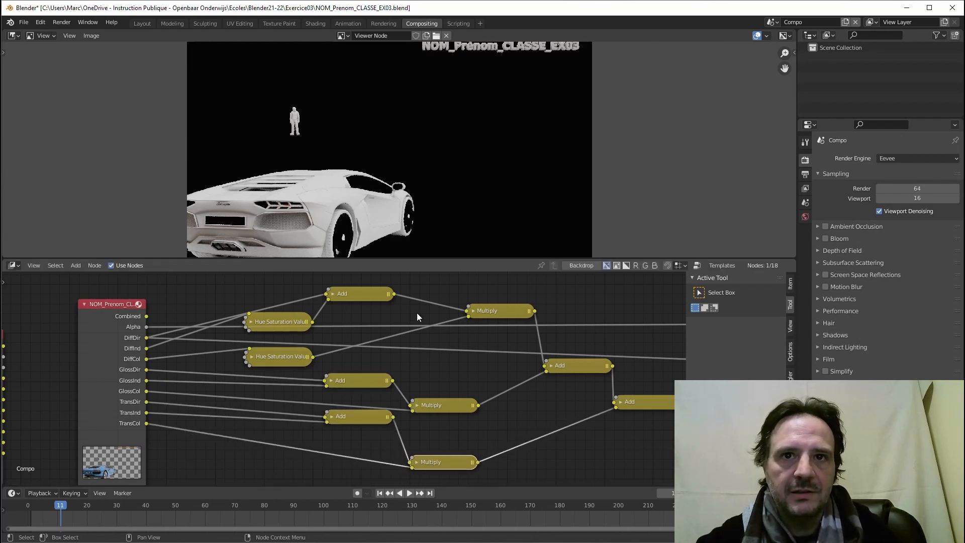
- Arrange the three Multiply nodes in a rough column after the first Add nodes
left_click_drag(486, 313, 436, 321)
left_click_drag(440, 405, 458, 405)
left_click_drag(429, 462, 448, 462)
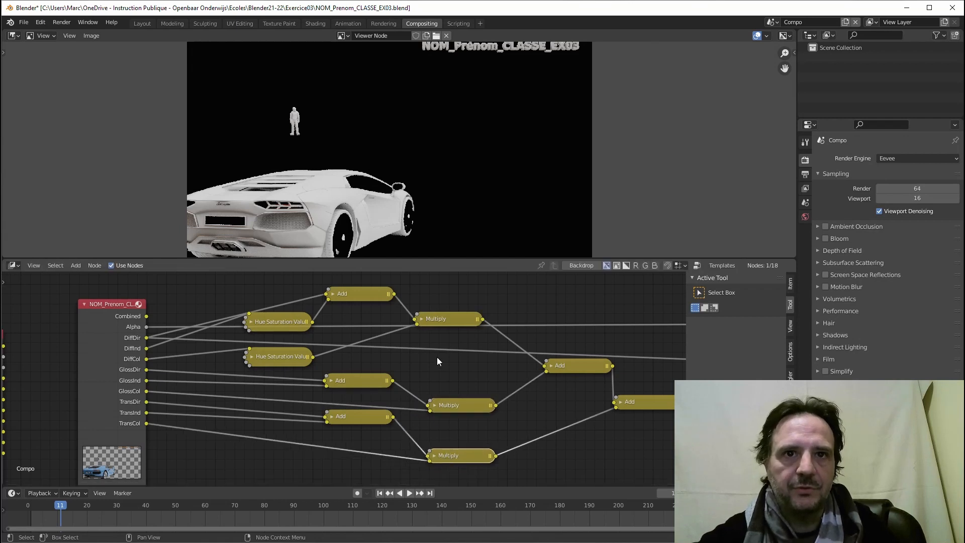
- Bring the two final Add nodes, Separate RGBA and Combine RGBA closer to the chain, and preview the Combine RGBA output
middle_click_drag(436, 356, 294, 334, "ctrl")
left_click_drag(380, 345, 360, 346)
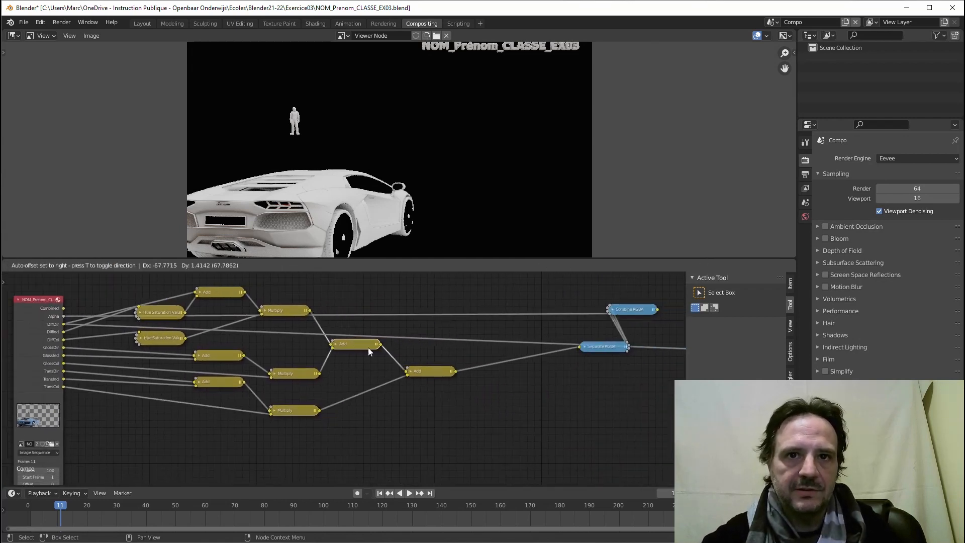
left_click_drag(425, 372, 401, 374)
middle_click_drag(455, 375, 287, 378)
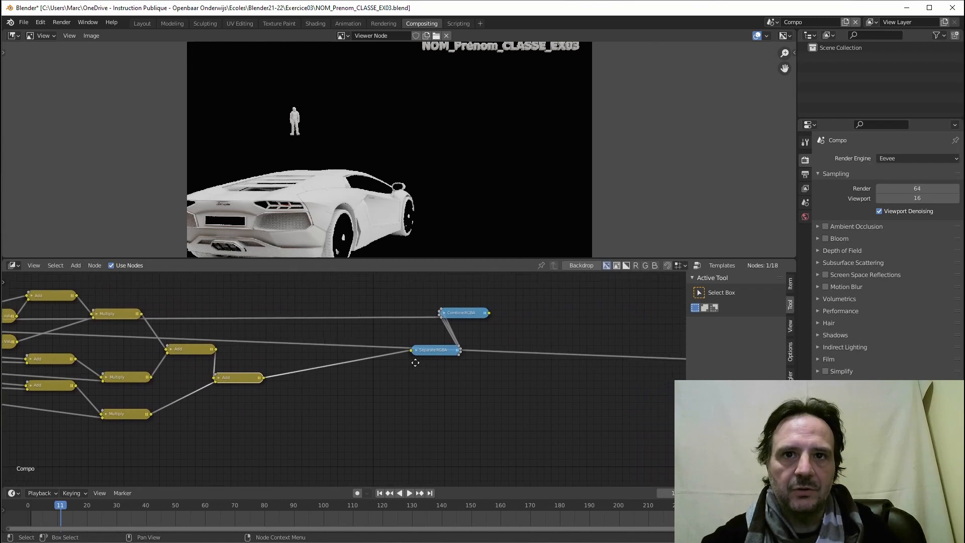
left_click_drag(416, 351, 365, 349)
left_click_drag(459, 316, 458, 322)
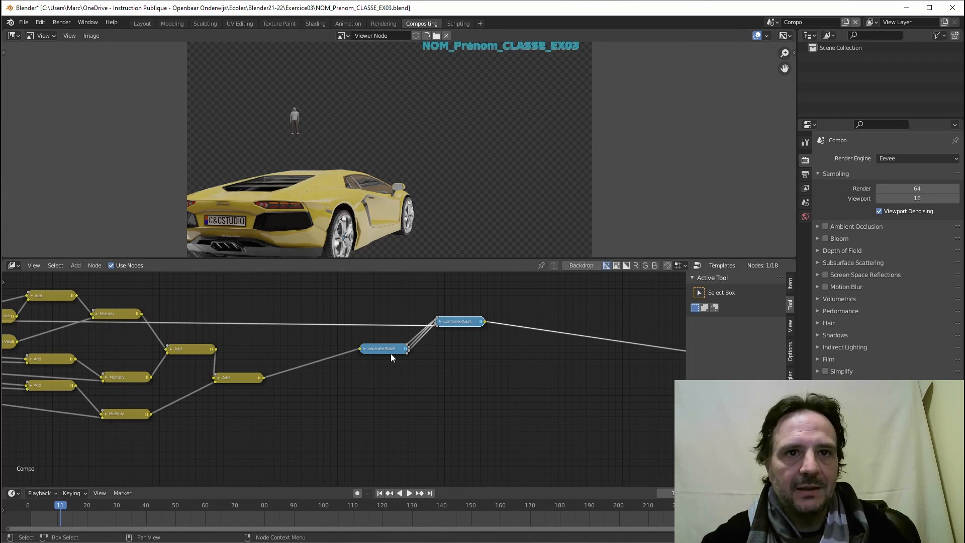
- Move the image node carrying the CryptoMaterial and CryptoObject passes to the empty area below the main node chain
scroll(362, 347, "down", 4)
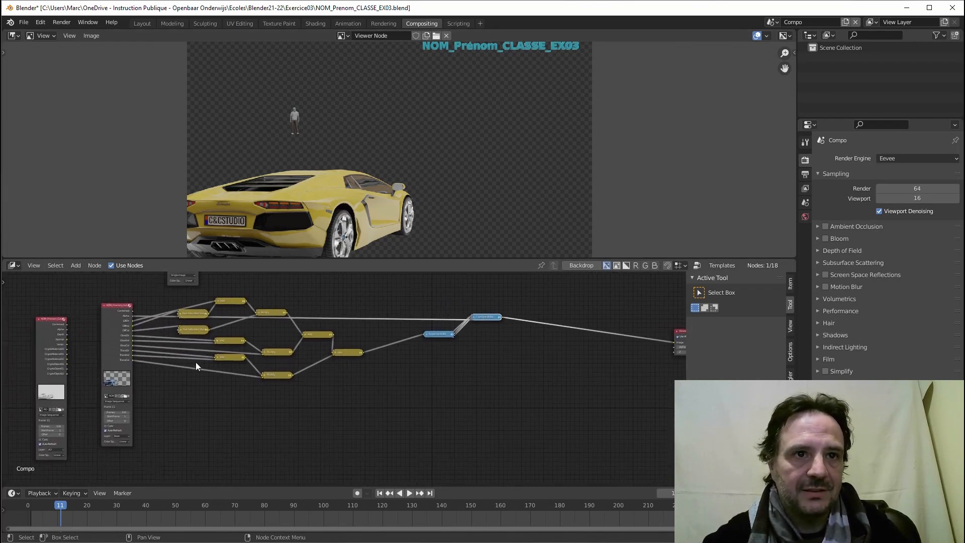
middle_click_drag(83, 366, 144, 357)
left_click_drag(113, 307, 239, 413)
scroll(276, 462, "up", 4)
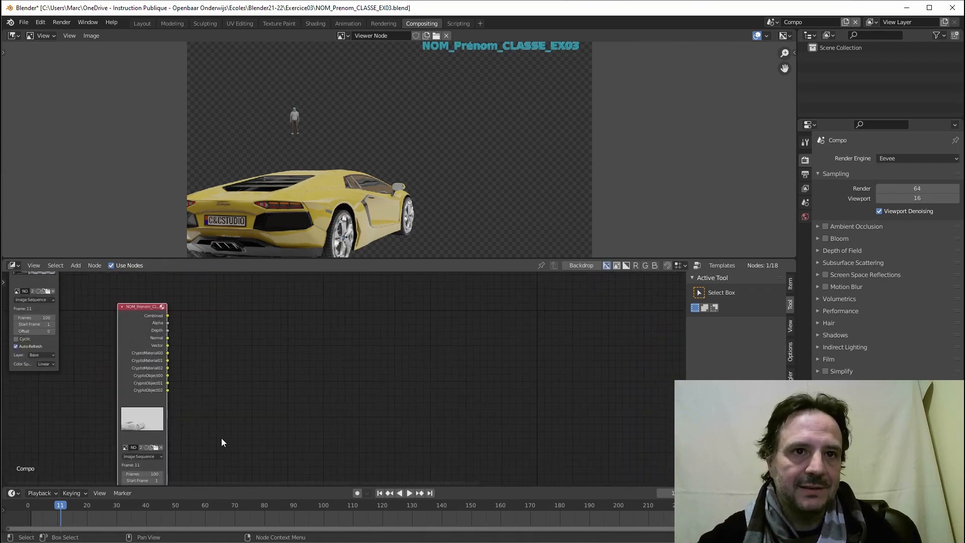
scroll(216, 432, "up", 1)
middle_click_drag(182, 405, 170, 400)
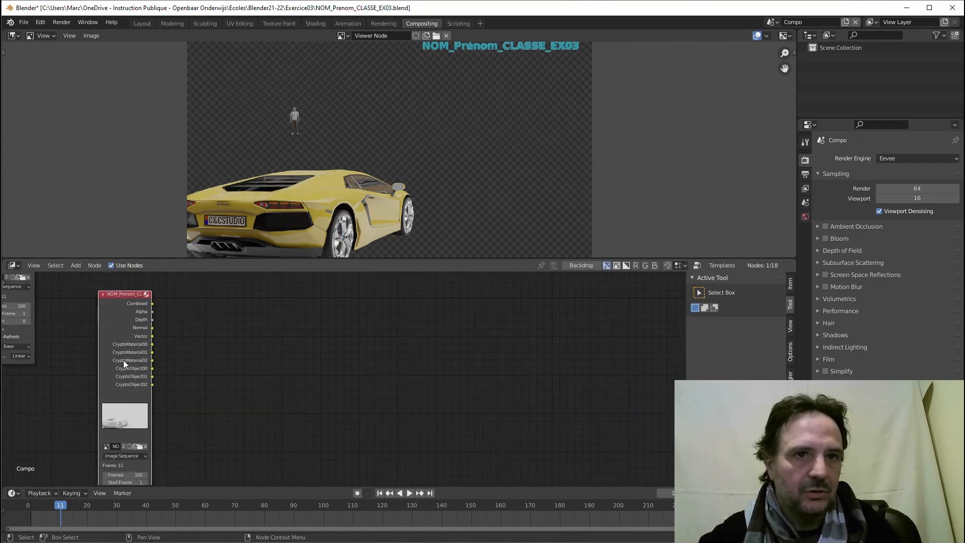
- Preview the cryptomatte image node's outputs one by one, from Alpha through the CryptoMaterial passes to CryptoObject00
left_click(116, 301, "ctrl+shift")
left_click(116, 300, "ctrl+shift")
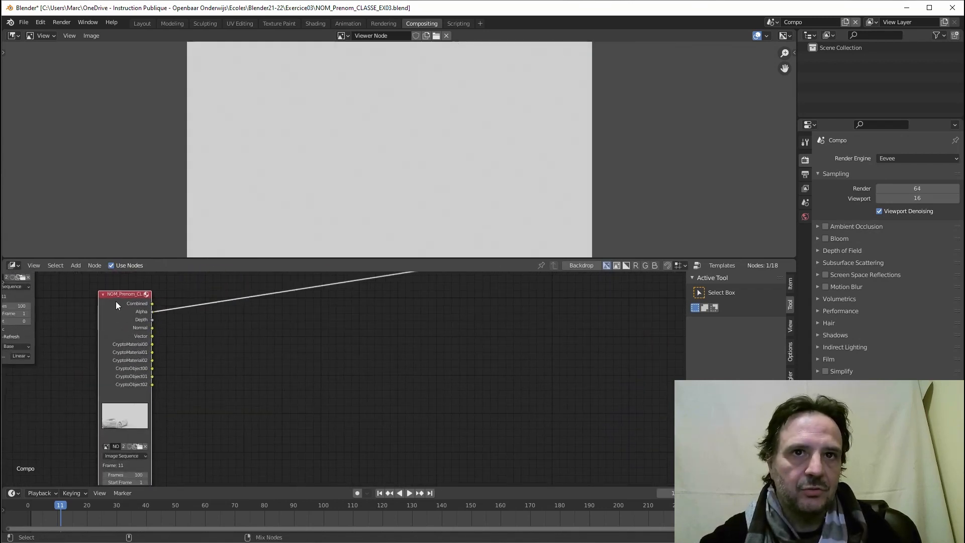
left_click(115, 300, "ctrl+shift")
left_click(116, 301, "ctrl+shift")
left_click(116, 301, "ctrl+shift")
left_click(116, 301, "ctrl+shift")
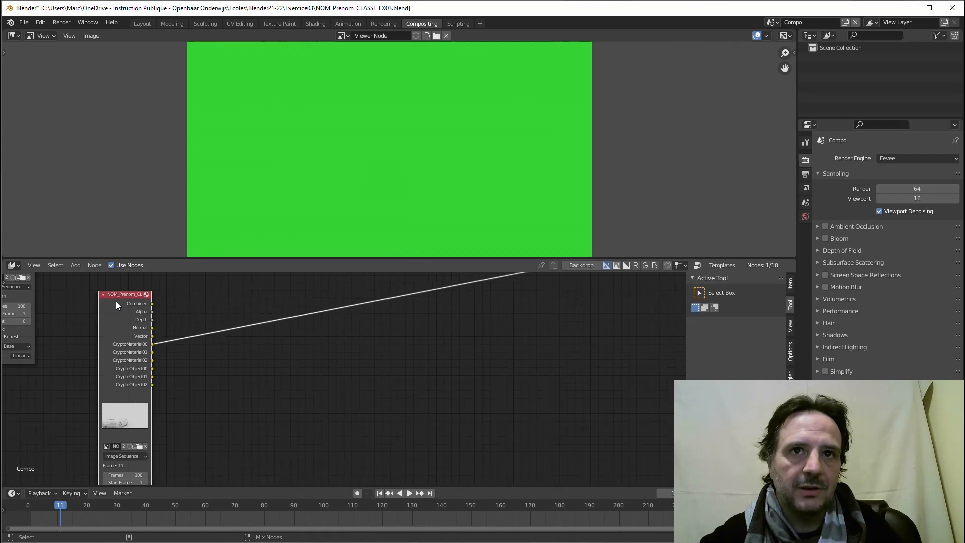
left_click(115, 300, "ctrl+shift")
left_click(116, 300, "ctrl+shift")
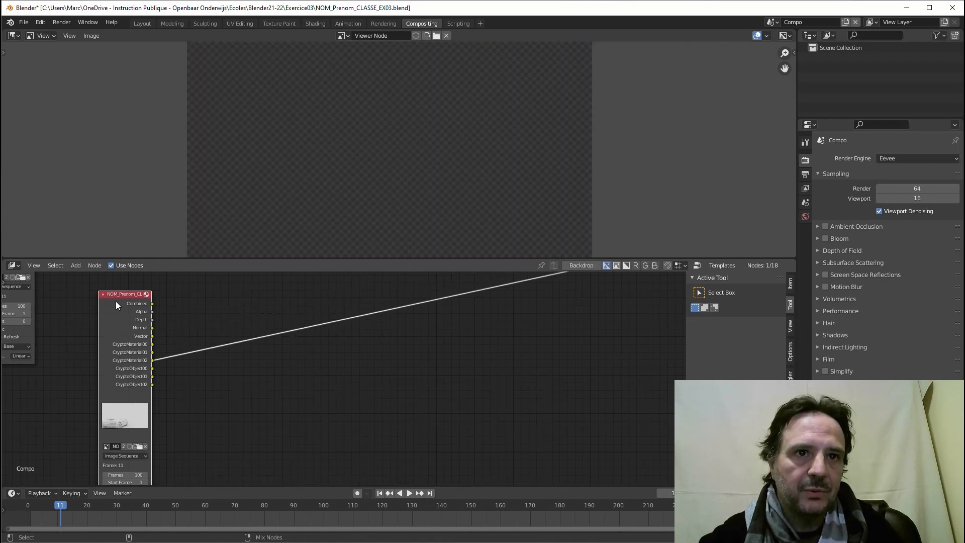
left_click(116, 302, "ctrl+shift")
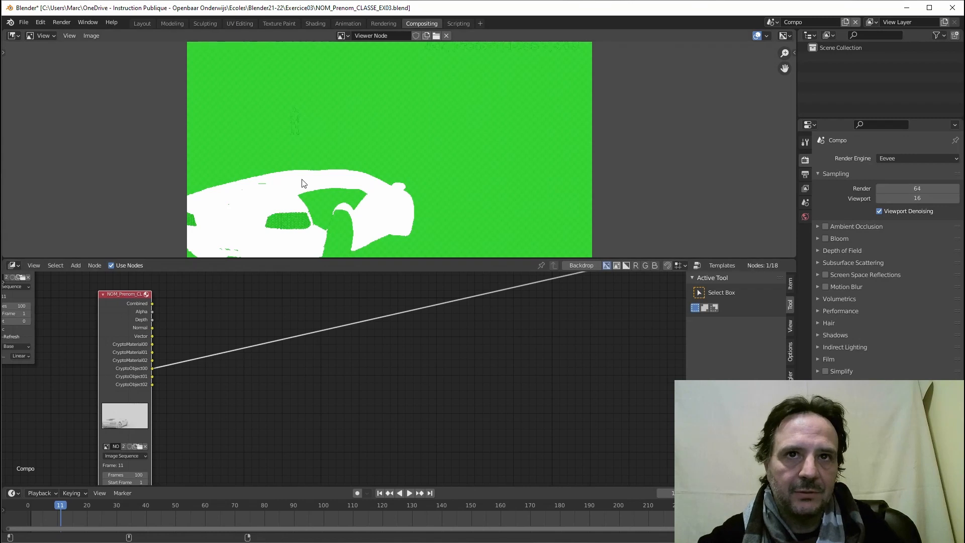
left_click(202, 406)
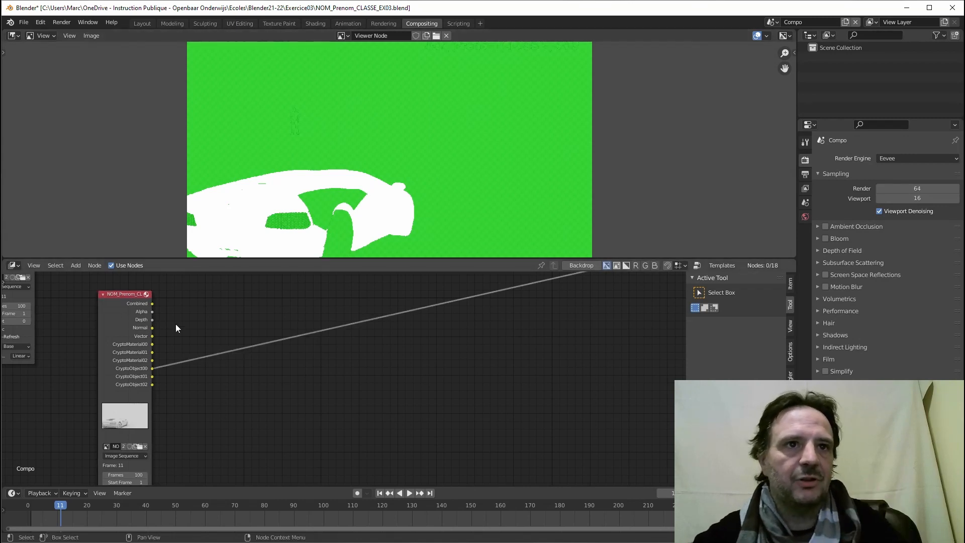
- Add a Cryptomatte node from the Matte category and place it beside the cryptomatte image node
left_click(76, 266)
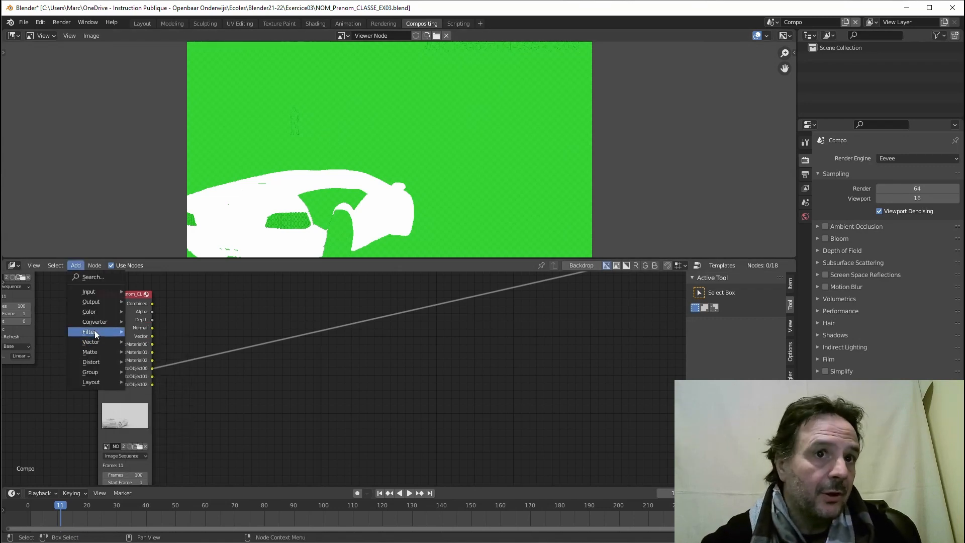
mouse_move(96, 344)
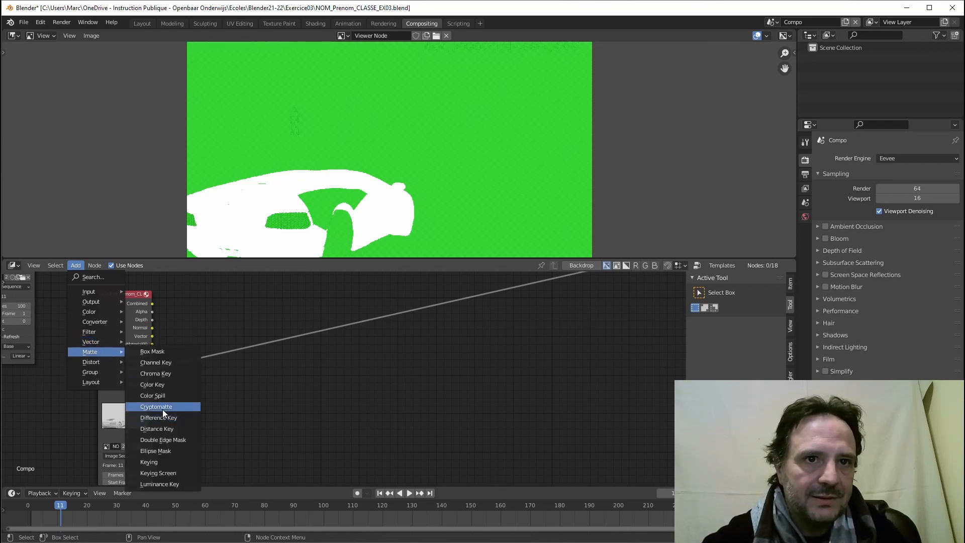
left_click(160, 407)
left_click(260, 374)
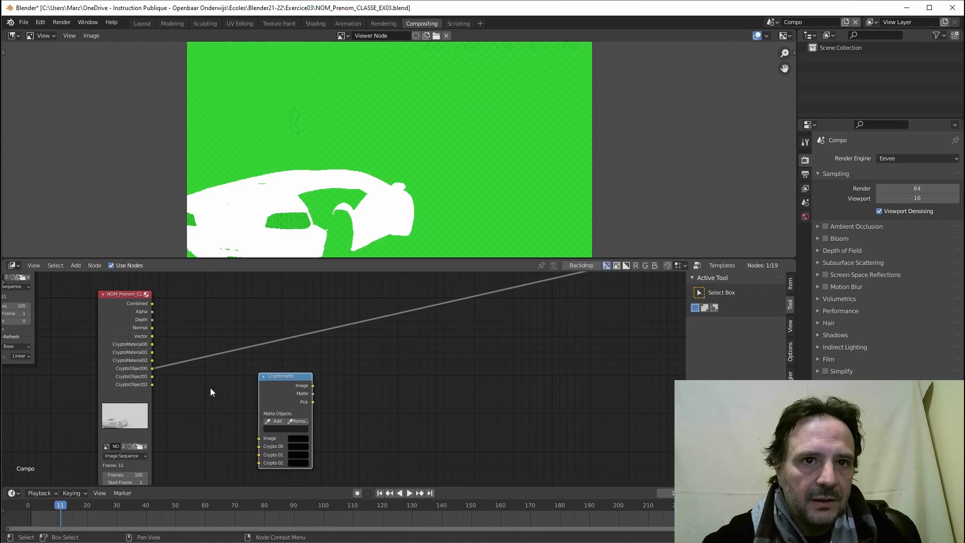
- Link the image node's CryptoObject00 output to Crypto 00 and its Combined output to Image on the Cryptomatte node
left_click(152, 369)
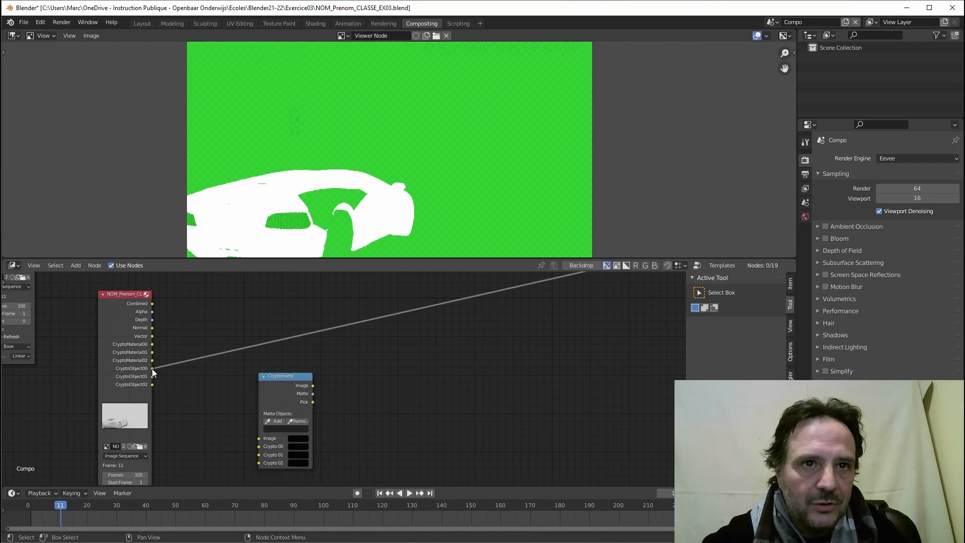
left_click_drag(152, 369, 257, 448)
middle_click_drag(196, 427, 171, 458)
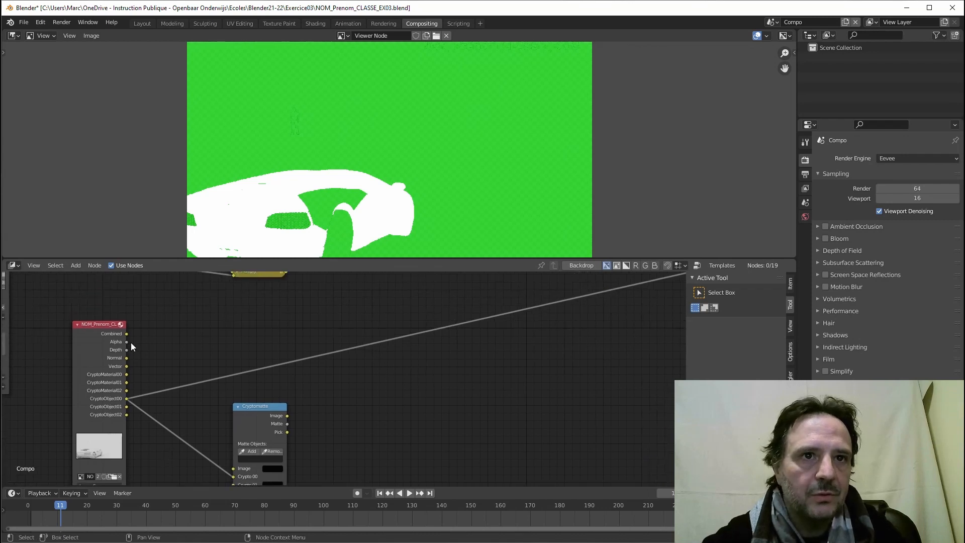
left_click_drag(219, 449, 233, 468)
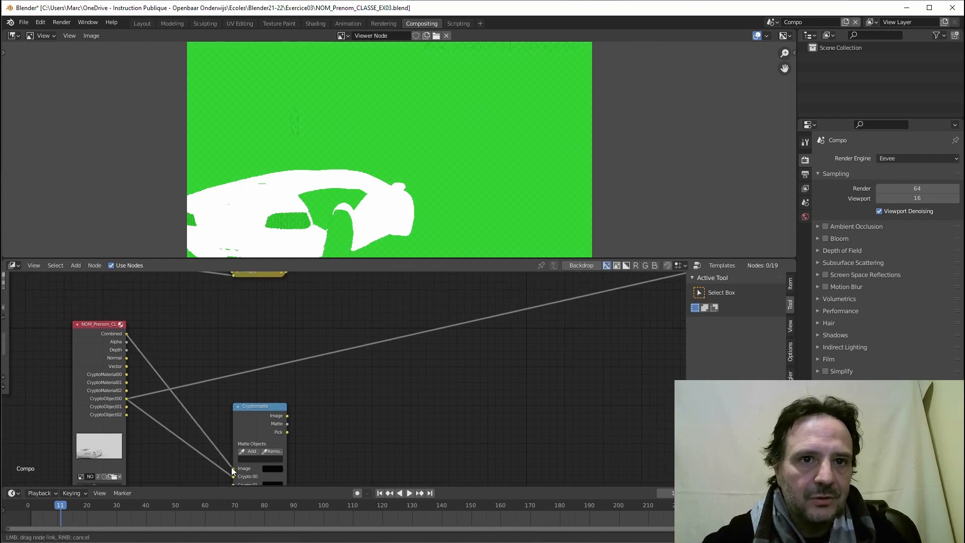
- Preview the Cryptomatte node's outputs through Image and Matte, ending on Pick
middle_click_drag(231, 466, 175, 411)
left_click(194, 350, "ctrl+shift")
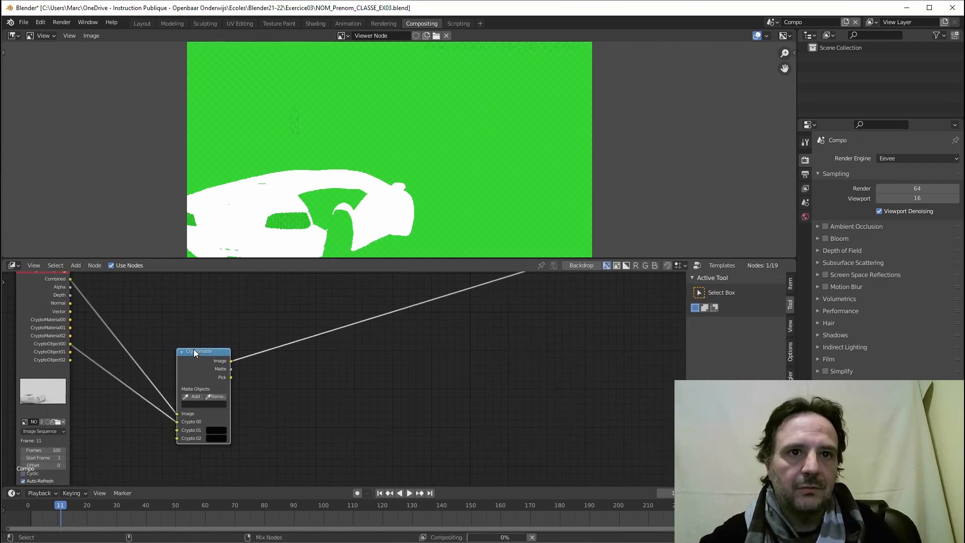
scroll(210, 357, "down", 1)
left_click(213, 354, "ctrl+shift")
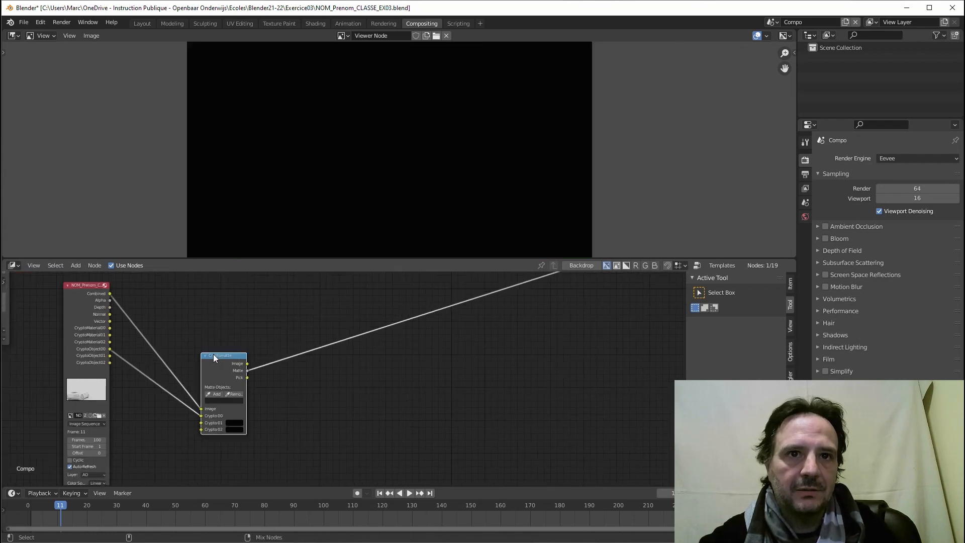
left_click(213, 354, "ctrl+shift")
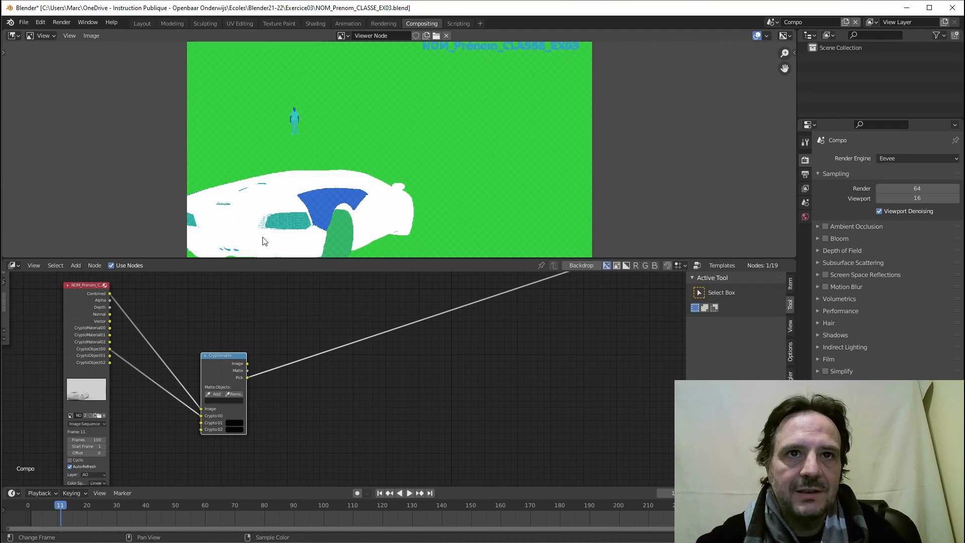
- Add the white car body and the blue area above the wheel to the Cryptomatte's matte objects by sampling the Pick image
scroll(418, 366, "down", 1)
middle_click_drag(419, 367, 465, 392)
scroll(346, 402, "up", 7)
scroll(294, 384, "up", 1)
middle_click_drag(295, 364, 300, 340)
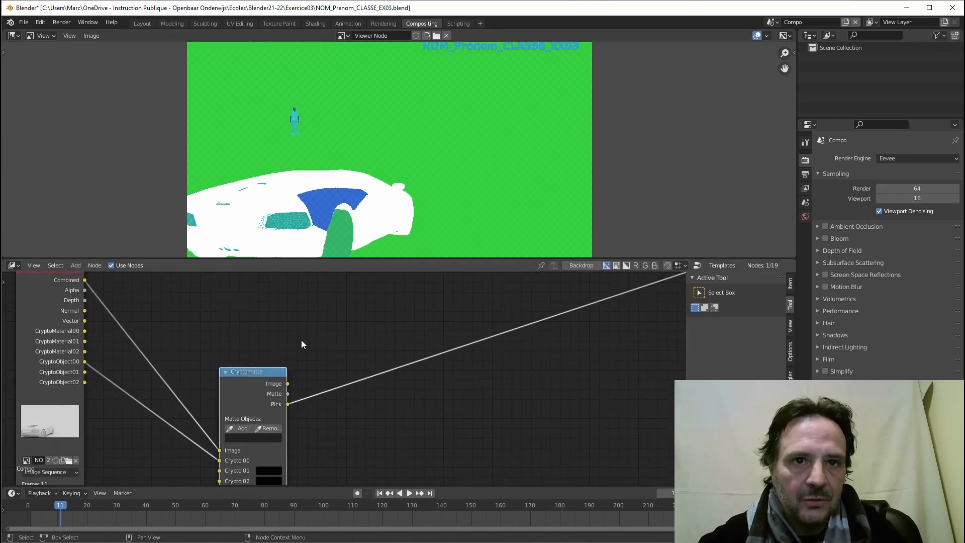
left_click(236, 429)
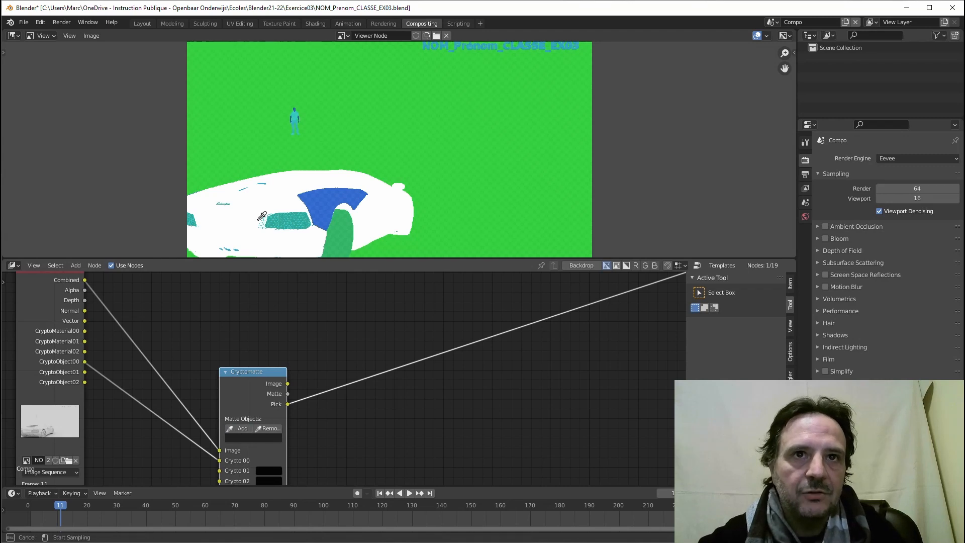
left_click(374, 203)
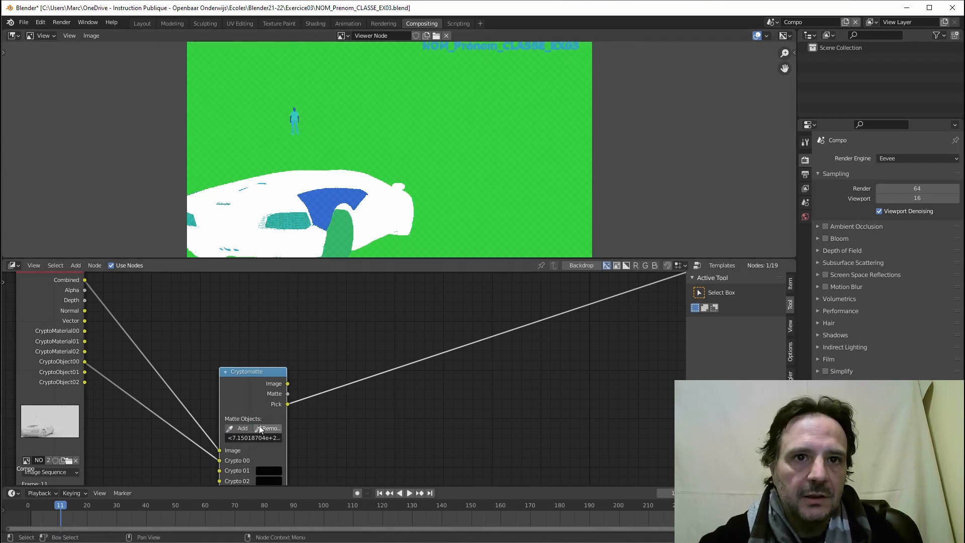
left_click(238, 430)
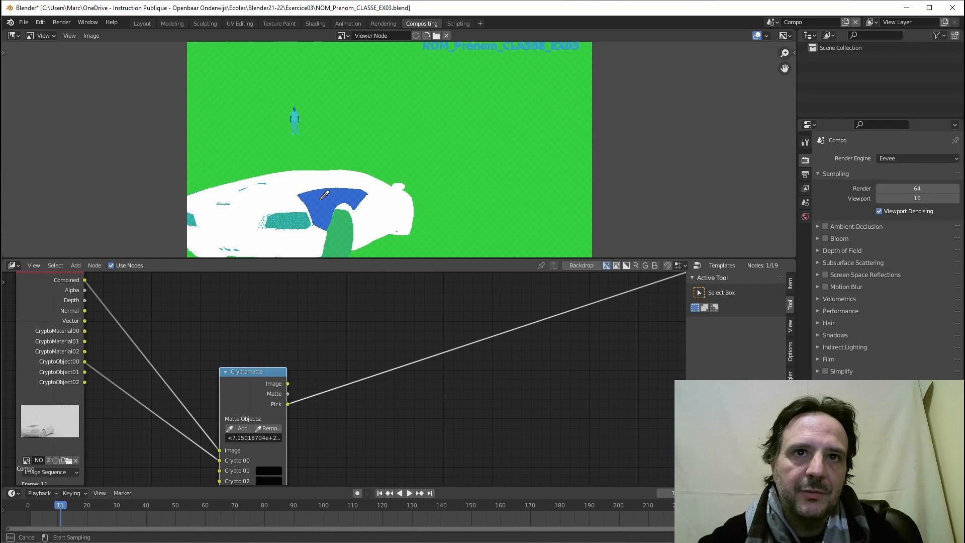
left_click(324, 195)
- Check the car mask in the Cryptomatte's Matte output, and return the preview to the Pick output
scroll(320, 398, "down", 3)
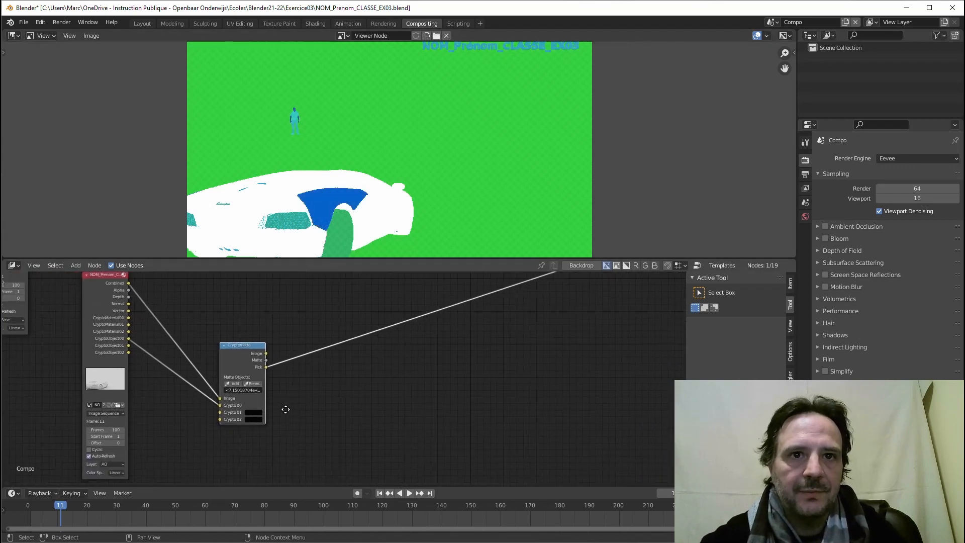
middle_click_drag(285, 409, 285, 429)
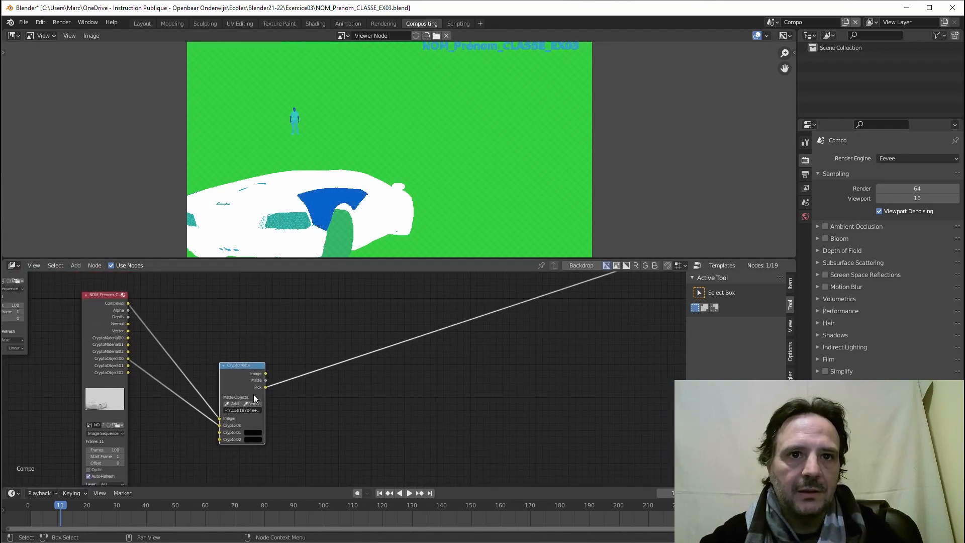
left_click(232, 375, "ctrl+shift")
left_click(232, 375, "ctrl+shift")
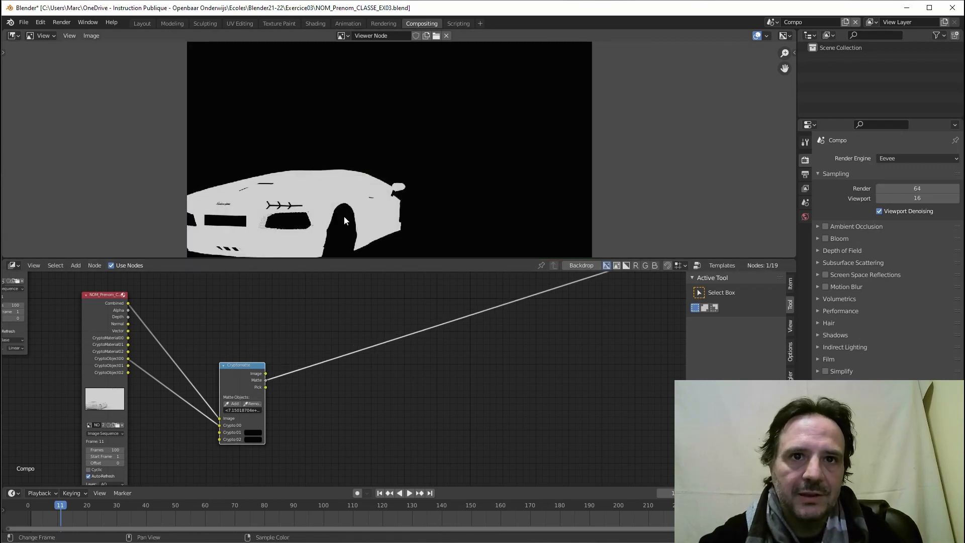
left_click(234, 370, "ctrl+shift")
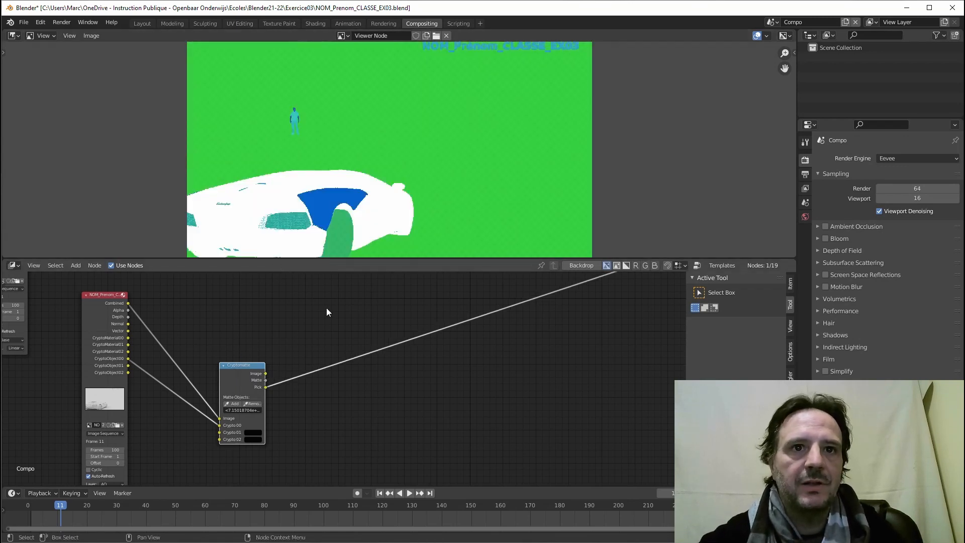
- Add the car parts around the side mirror to the Cryptomatte's matte objects by sampling the Pick image
left_click(237, 404)
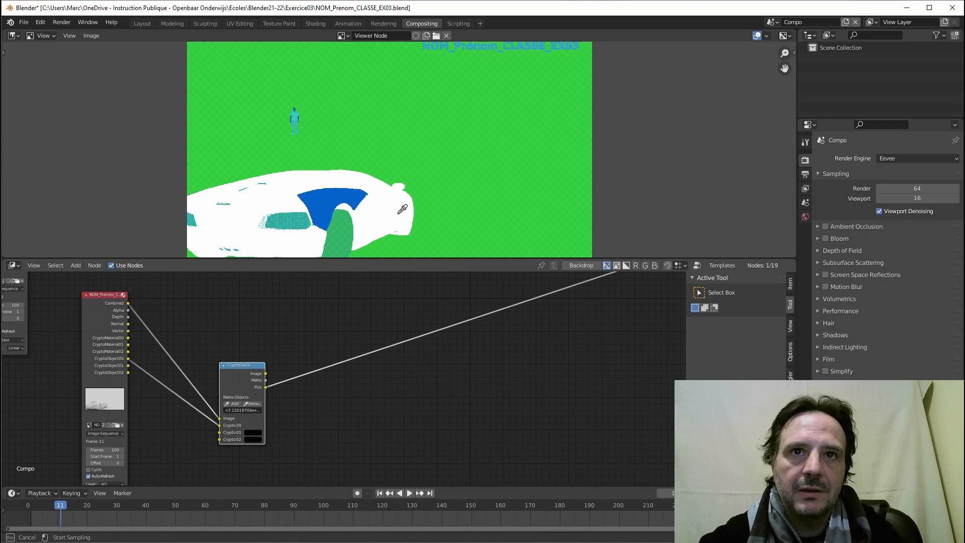
left_click(409, 190)
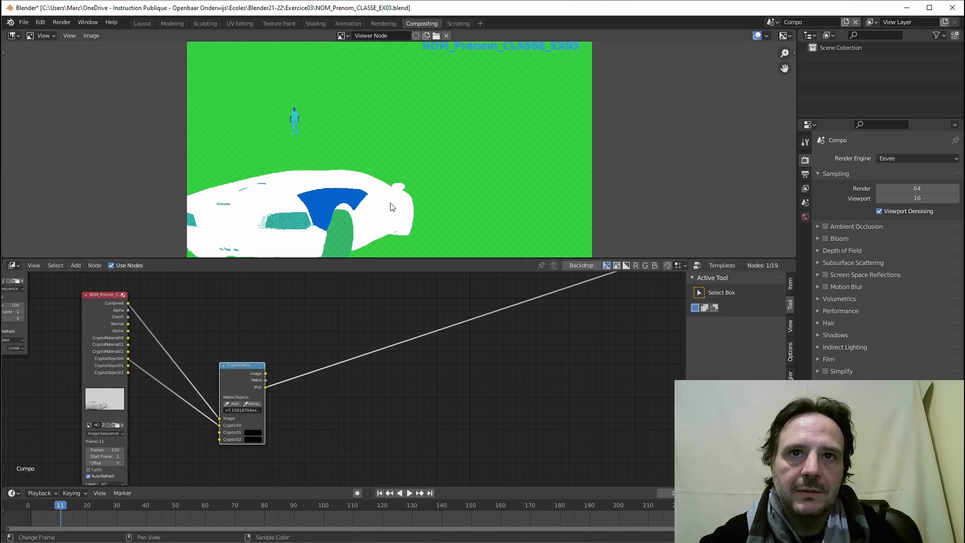
left_click(233, 403)
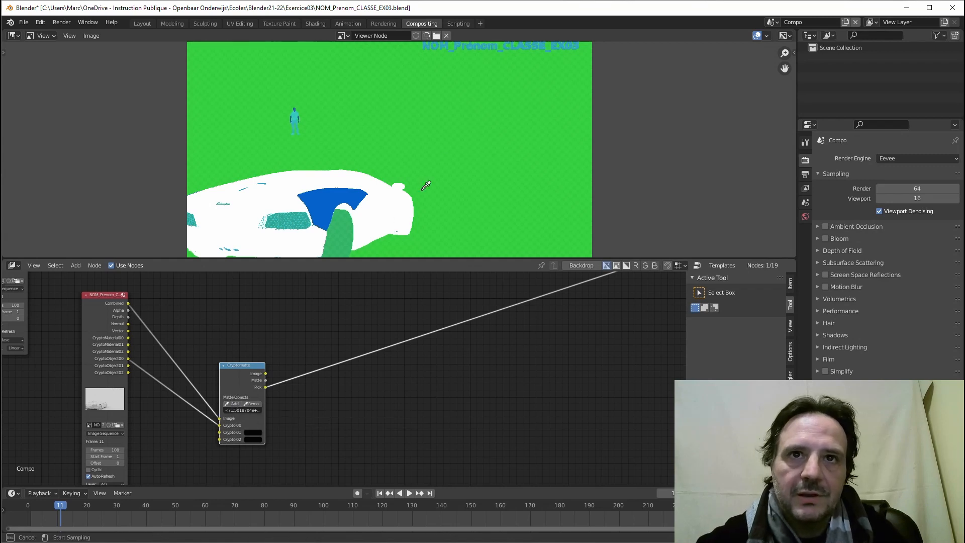
left_click(404, 185)
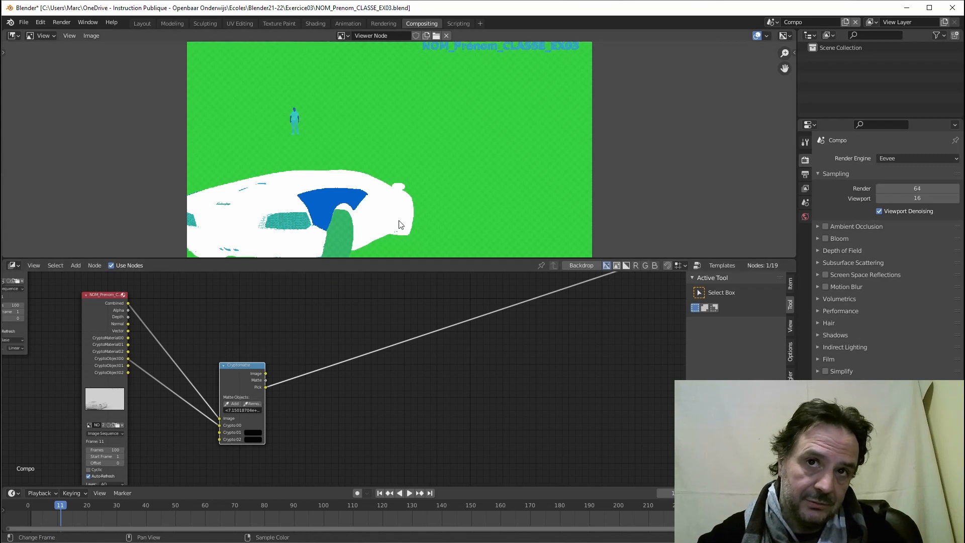
- Preview the Cryptomatte node's Matte output to check the extended car mask
scroll(291, 384, "down", 1)
scroll(272, 387, "down", 1)
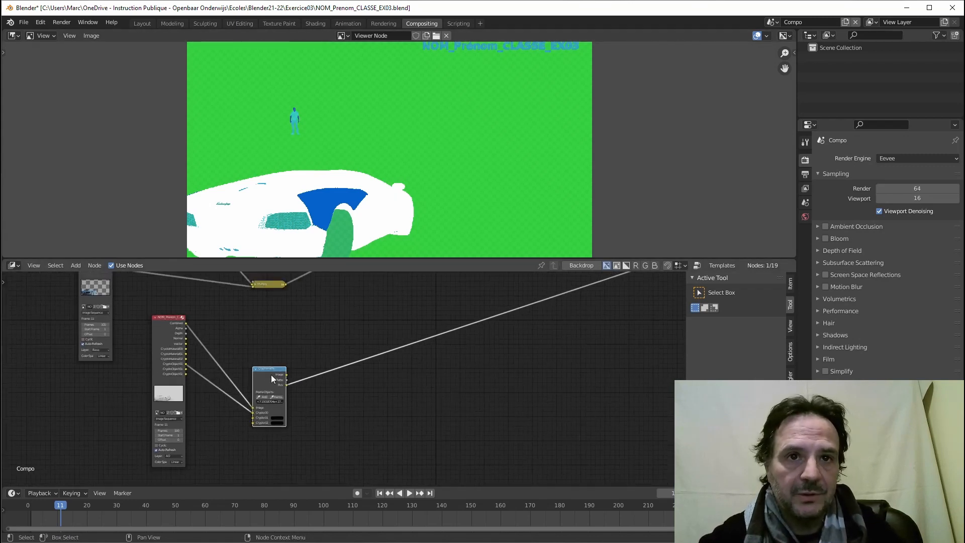
key("super")
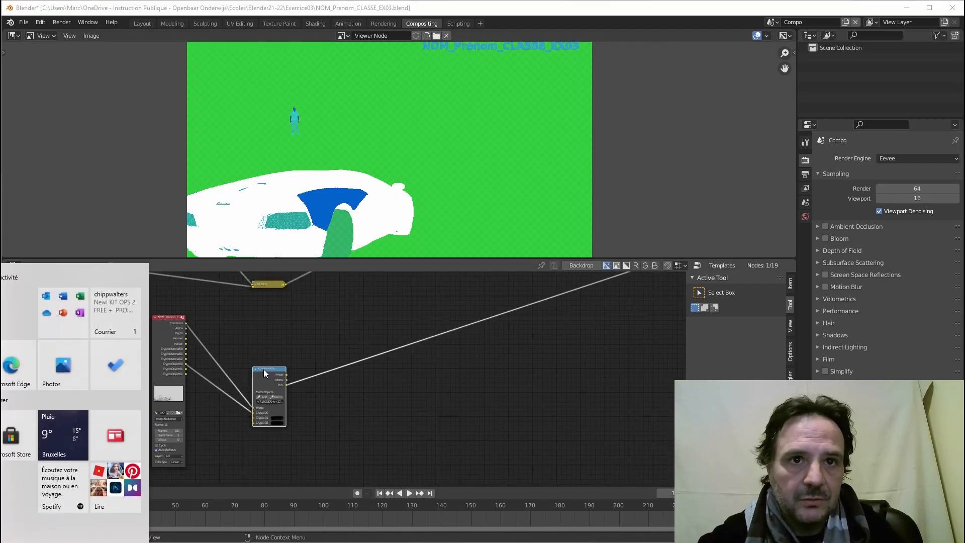
key("super")
left_click(263, 371, "ctrl+shift")
left_click(263, 371, "ctrl+shift")
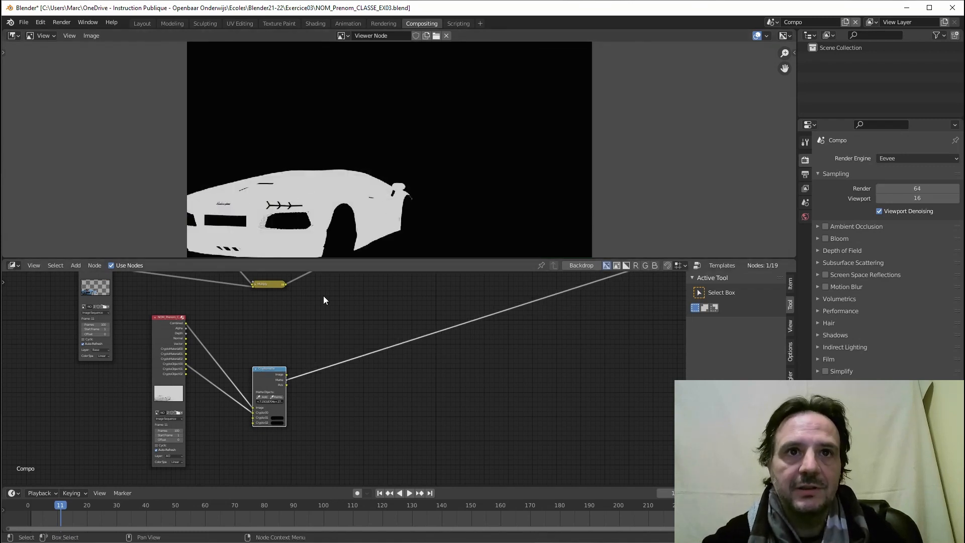
- Shift the cryptomatte image node and the Cryptomatte node back toward the start of the chain, below the multi-pass image node
scroll(463, 388, "down", 5)
middle_click_drag(465, 386, 421, 434)
scroll(347, 411, "up", 5)
middle_click_drag(255, 393, 353, 382)
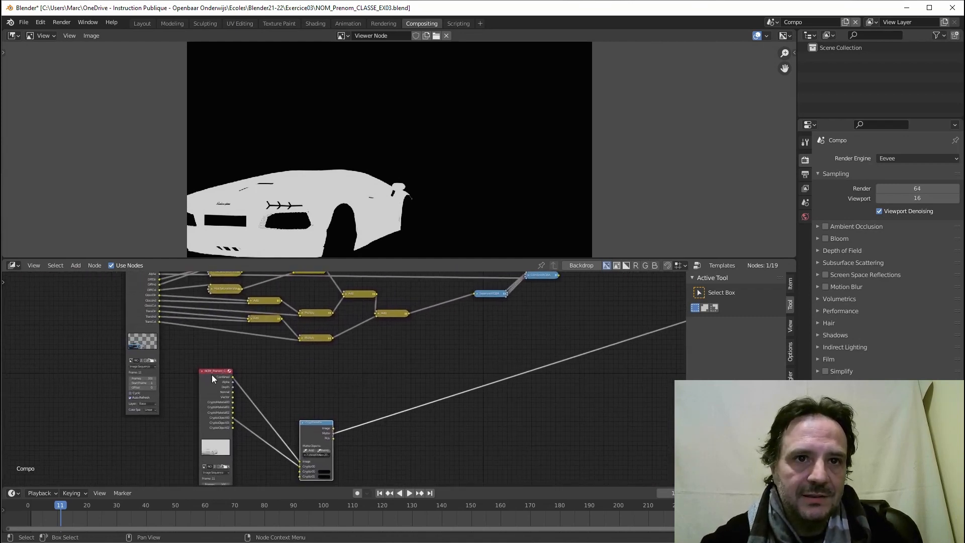
left_click_drag(212, 377, 106, 433)
left_click_drag(310, 426, 207, 407)
scroll(238, 350, "up", 6)
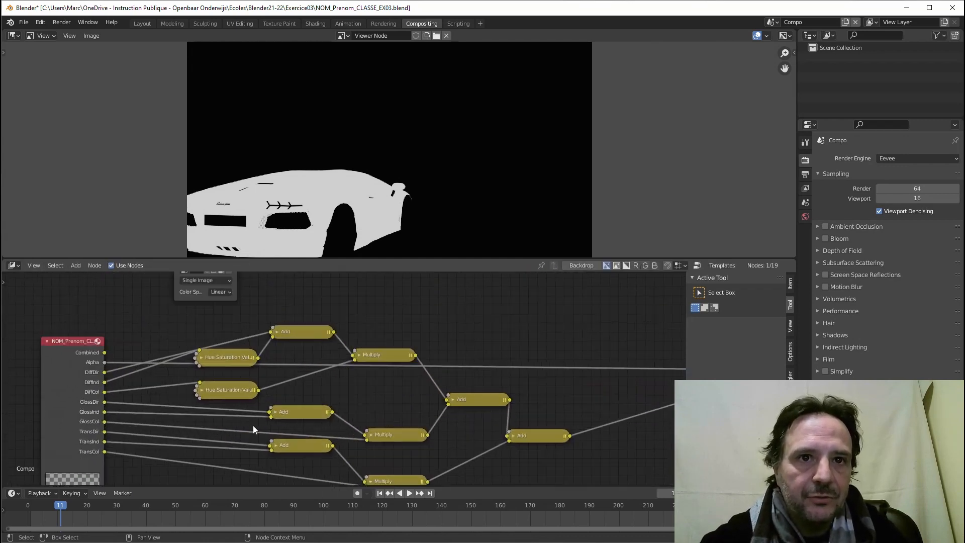
scroll(253, 428, "up", 1)
middle_click_drag(201, 386, 307, 348)
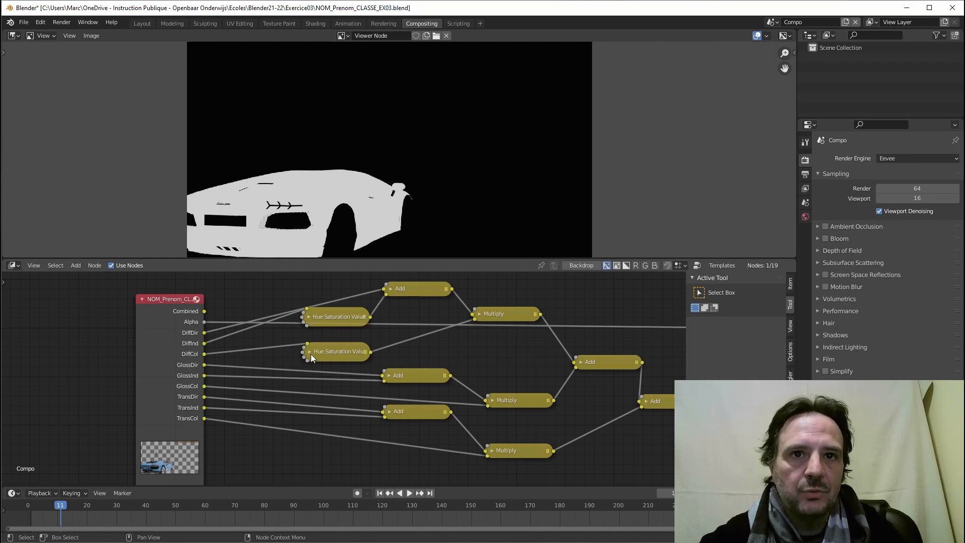
- Expand the lower Hue Saturation Value node and connect the Cryptomatte's Matte output to its Fac input
left_click(310, 351)
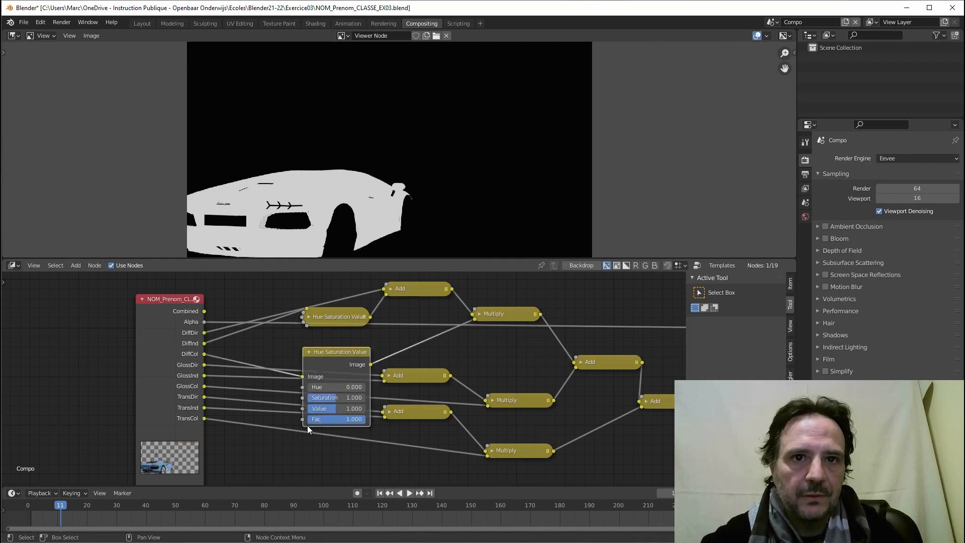
scroll(357, 457, "down", 6)
middle_click_drag(348, 441, 378, 368)
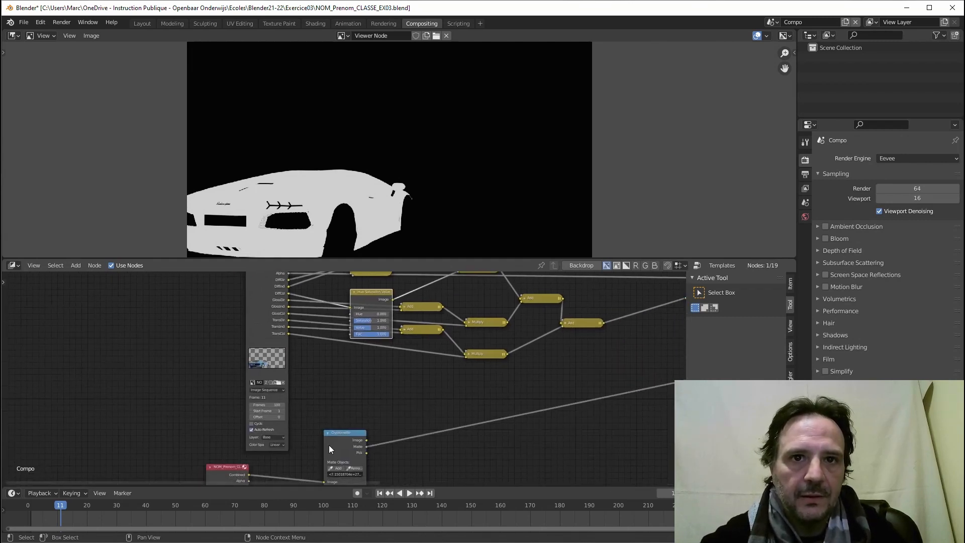
left_click_drag(329, 445, 353, 429)
left_click_drag(343, 327, 349, 334)
- Move the Cryptomatte node and its cryptomatte image node ahead of the multi-pass image node
middle_click_drag(390, 394, 387, 417)
left_click_drag(333, 441, 214, 389)
middle_click_drag(328, 430, 466, 349)
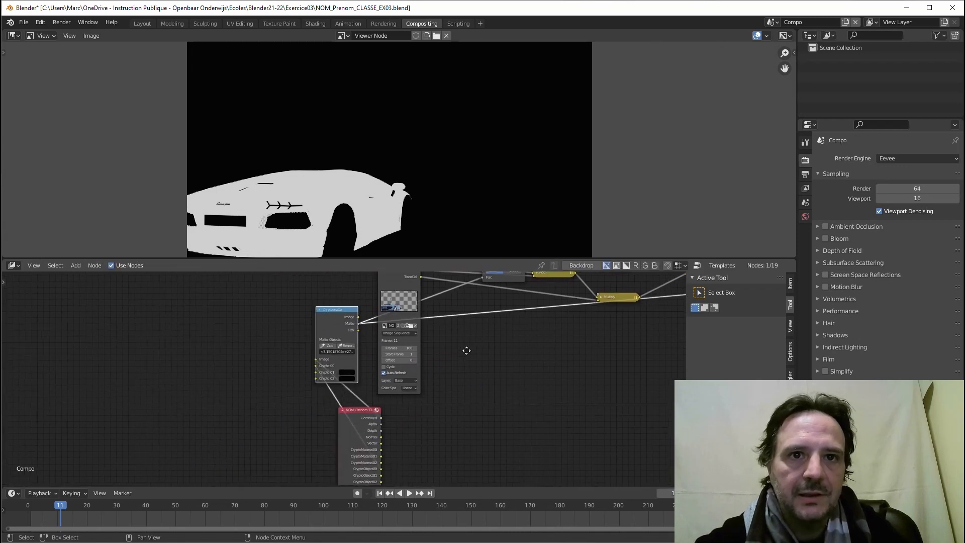
left_click(360, 409)
left_click_drag(359, 409, 233, 374)
middle_click_drag(315, 391, 251, 493)
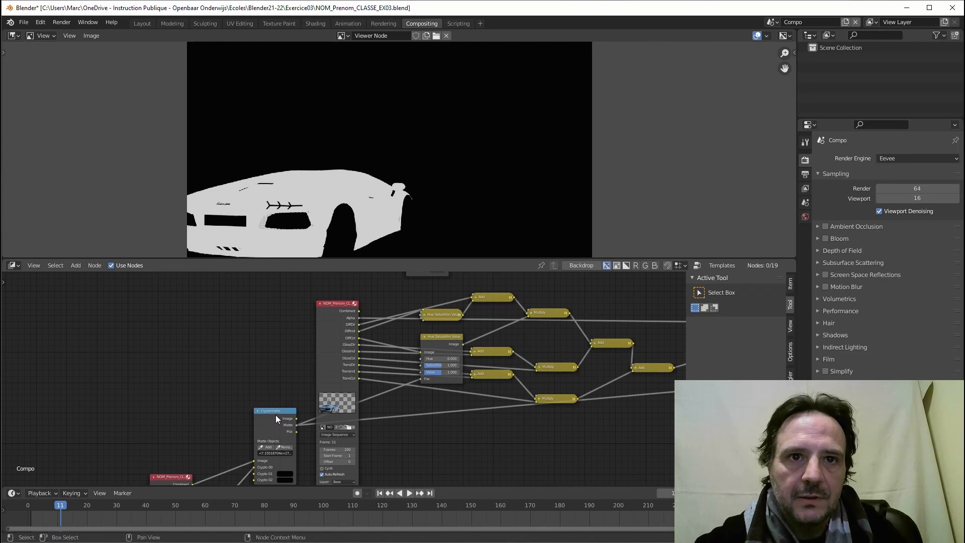
left_click_drag(275, 414, 261, 406)
- Collapse the lower Hue Saturation Value node, connect the Matte output to the upper one's Fac input, and collapse that node too
middle_click_drag(287, 386, 248, 406)
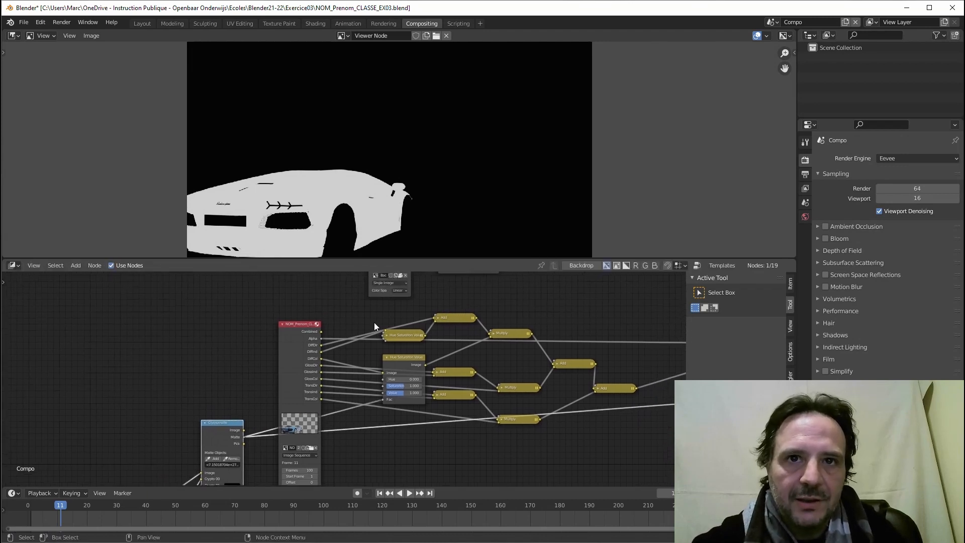
left_click(386, 356)
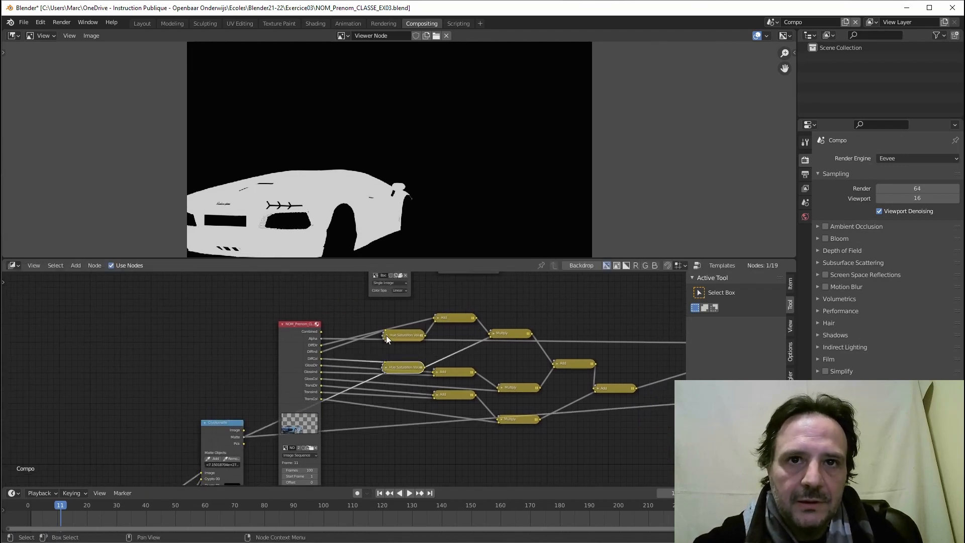
left_click(386, 336)
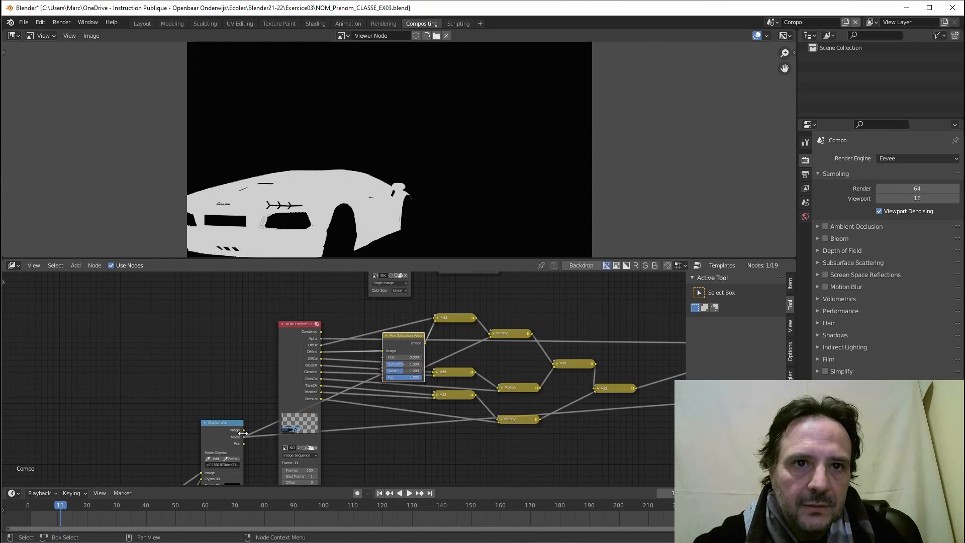
left_click_drag(244, 435, 387, 380)
left_click(386, 336)
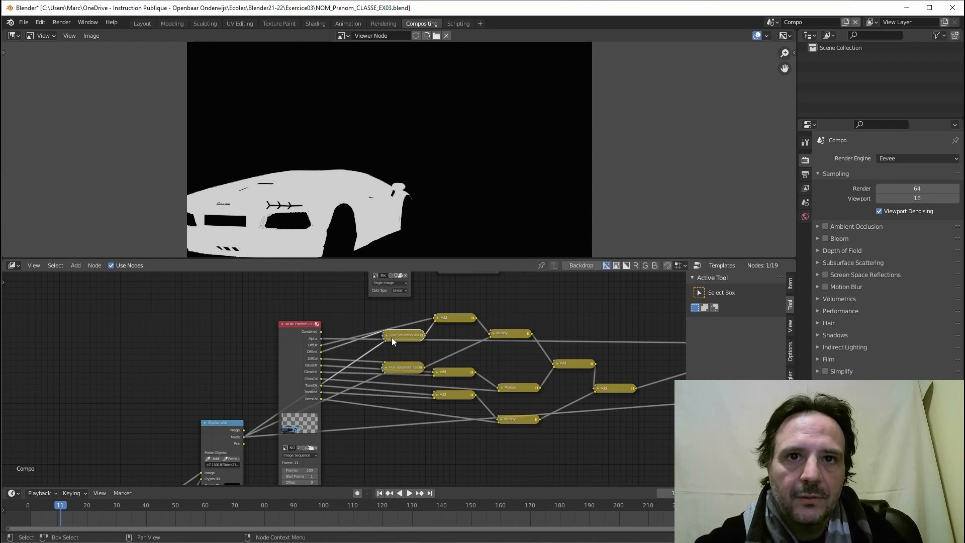
- Preview the Combine RGBA node's output to check the recoloured car with the mask applied
scroll(347, 433, "down", 3)
middle_click_drag(483, 444, 362, 431)
scroll(359, 403, "down", 1)
middle_click_drag(336, 370, 284, 376)
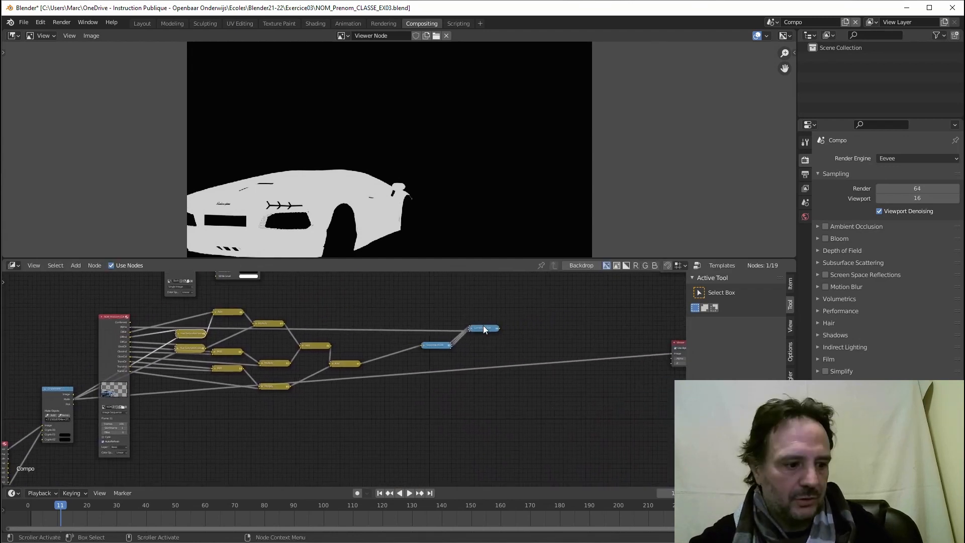
left_click(484, 326, "ctrl+shift")
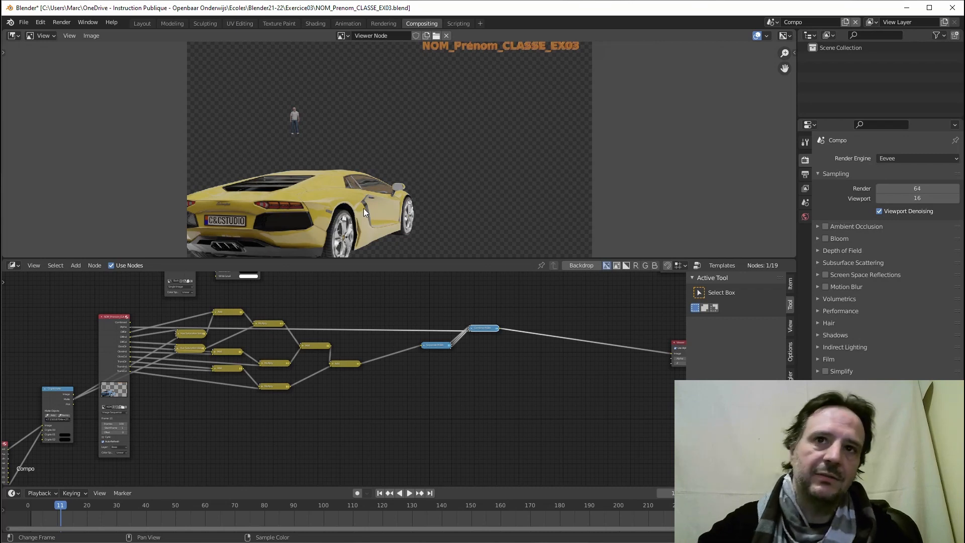
- Shift the two Hue Saturation Value nodes toward the multi-pass image node and respace the neighbouring Add nodes
scroll(359, 367, "down", 2)
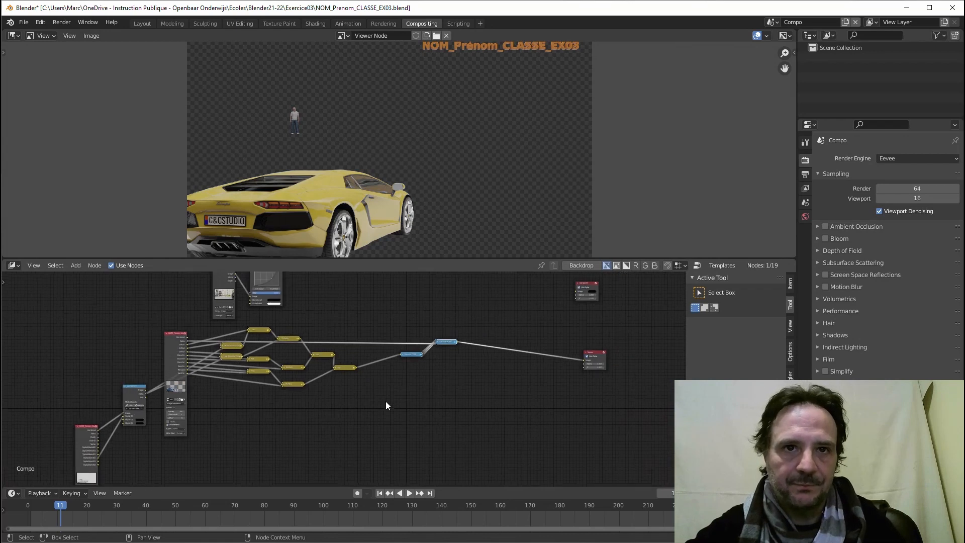
middle_click_drag(378, 391, 382, 418)
scroll(326, 361, "up", 1)
scroll(292, 323, "down", 1)
scroll(294, 359, "up", 4)
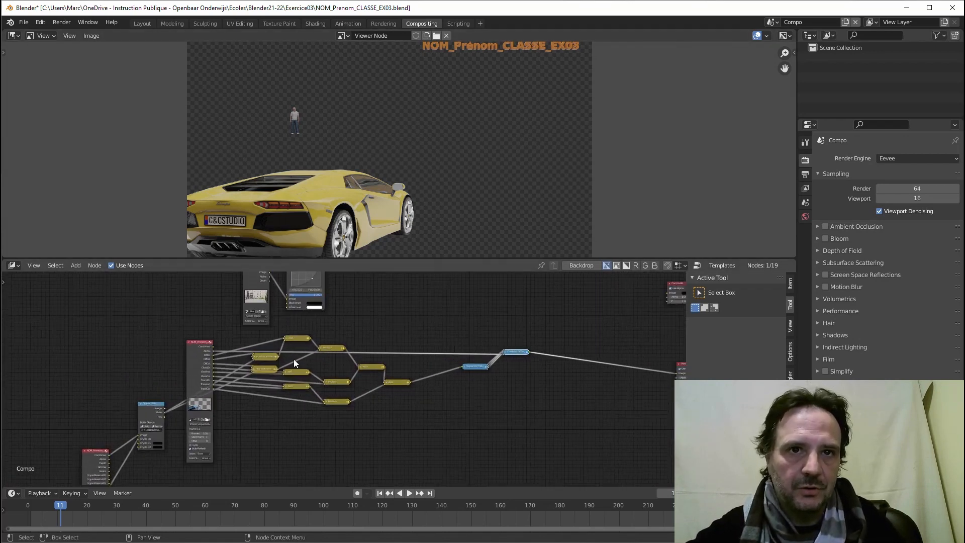
scroll(289, 377, "up", 1)
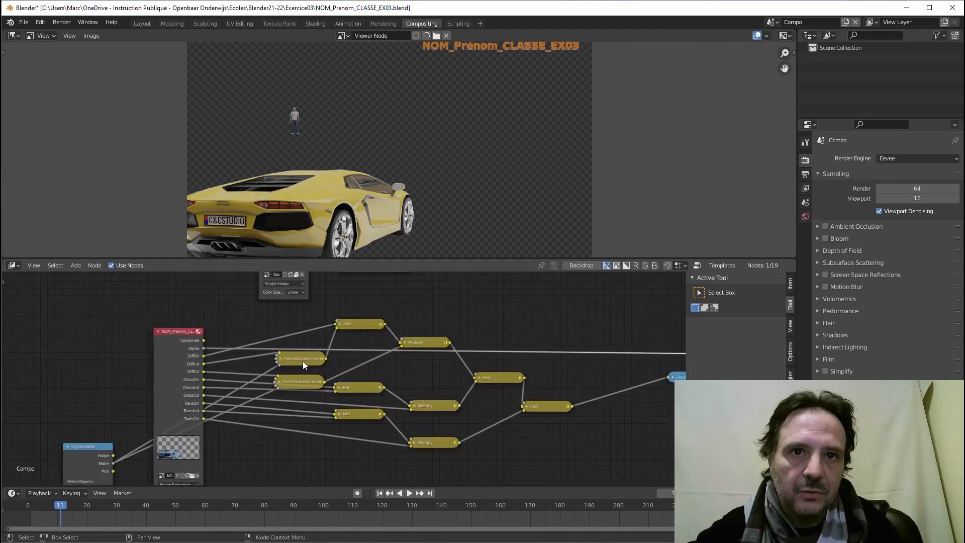
left_click_drag(303, 361, 289, 363)
left_click_drag(300, 381, 287, 384)
left_click_drag(355, 390, 345, 415)
left_click_drag(357, 322, 348, 328)
- Move the Separate RGBA and Combine RGBA nodes closer to the final Add node of the pass chain
scroll(407, 390, "down", 7)
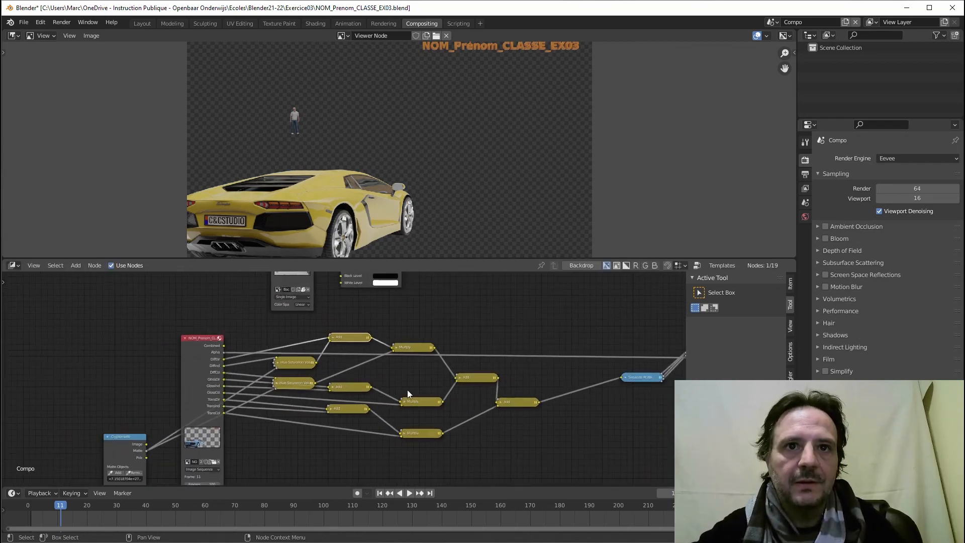
middle_click_drag(400, 385, 318, 372)
middle_click_drag(367, 392, 330, 417)
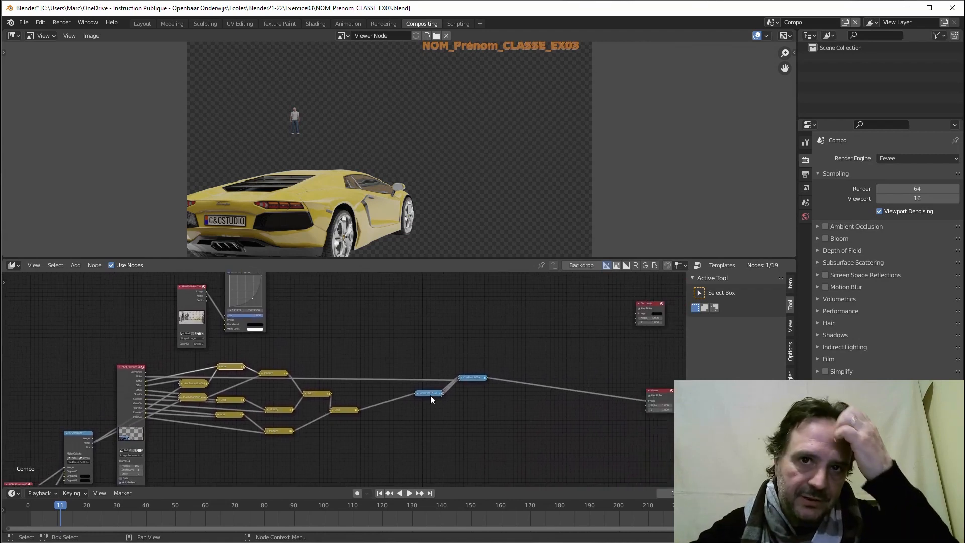
left_click_drag(433, 391, 389, 392)
left_click_drag(465, 375, 401, 371)
middle_click_drag(411, 379, 385, 403)
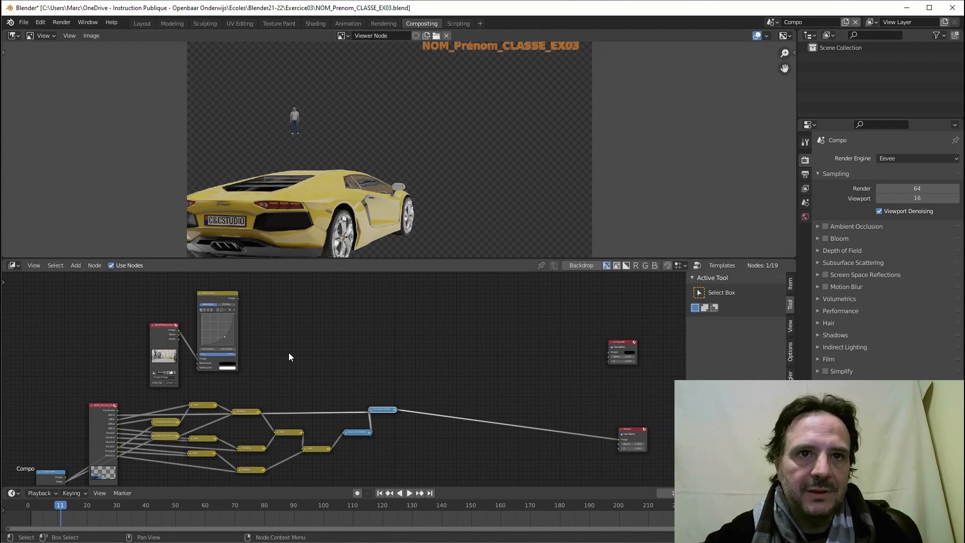
- Reposition the background image node and its RGB Curves node above the car's pass chain with more space between them
middle_click_drag(288, 352, 299, 357)
left_click_drag(230, 301, 274, 297)
left_click_drag(178, 336, 192, 307)
left_click_drag(272, 293, 276, 290)
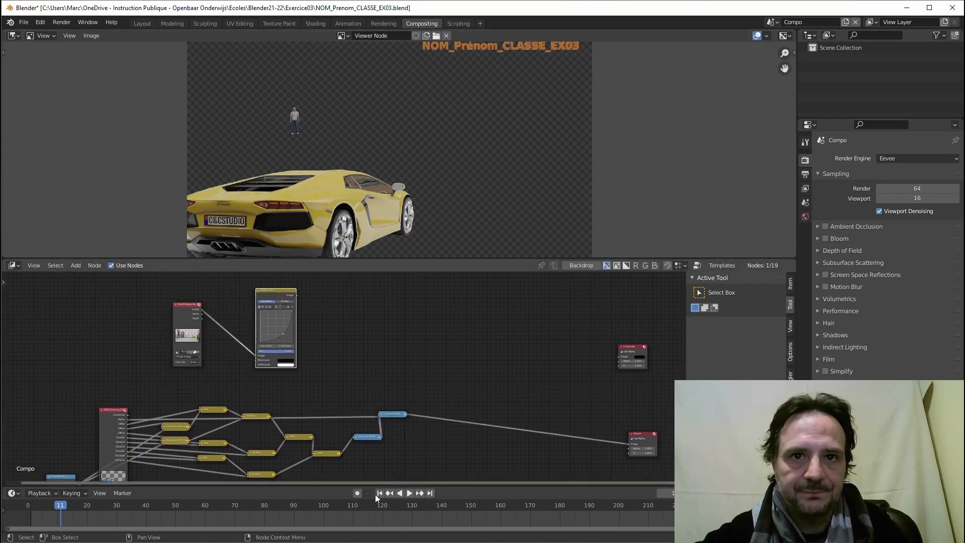
- Add an Alpha Over node between the RGB Curves node and the Composite node
scroll(411, 440, "up", 5)
middle_click_drag(423, 443, 255, 426)
scroll(217, 382, "down", 2)
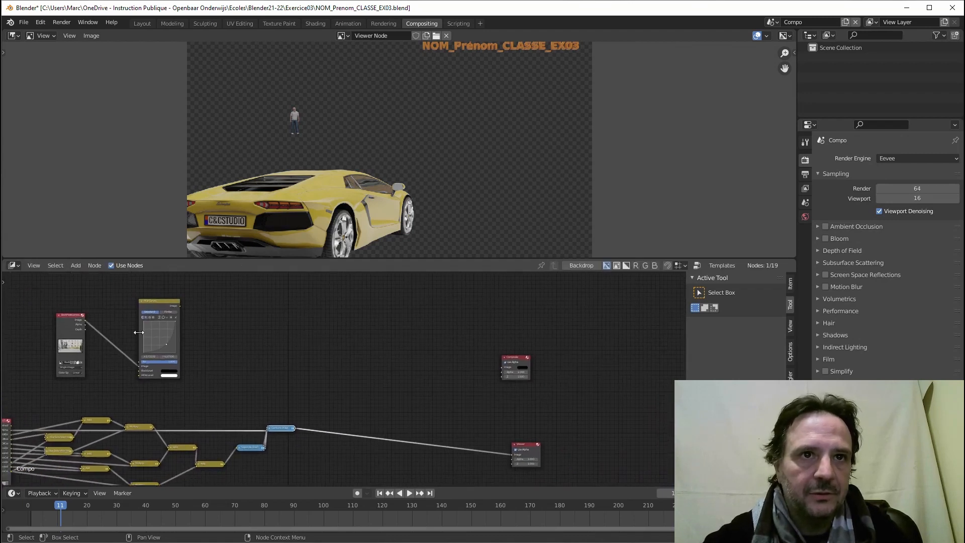
left_click(76, 265)
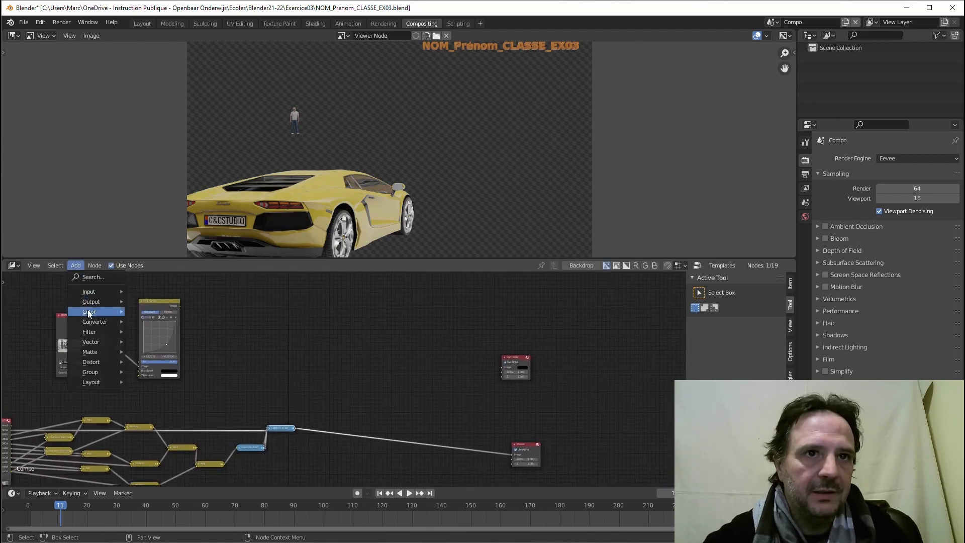
mouse_move(87, 311)
left_click(144, 308)
left_click(320, 325)
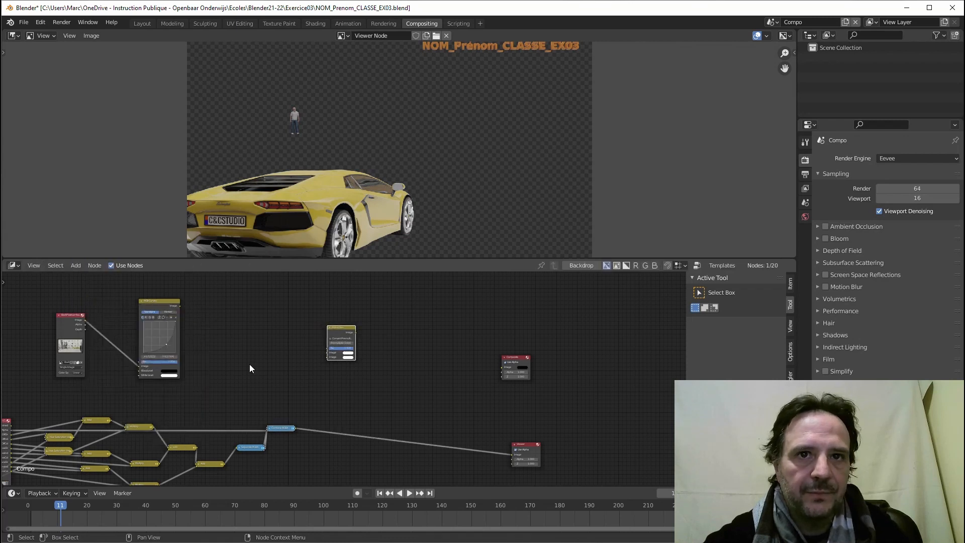
- Connect RGB Curves to the first Image input of Alpha Over and Combine RGBA to the second, and preview the result
scroll(209, 375, "up", 2)
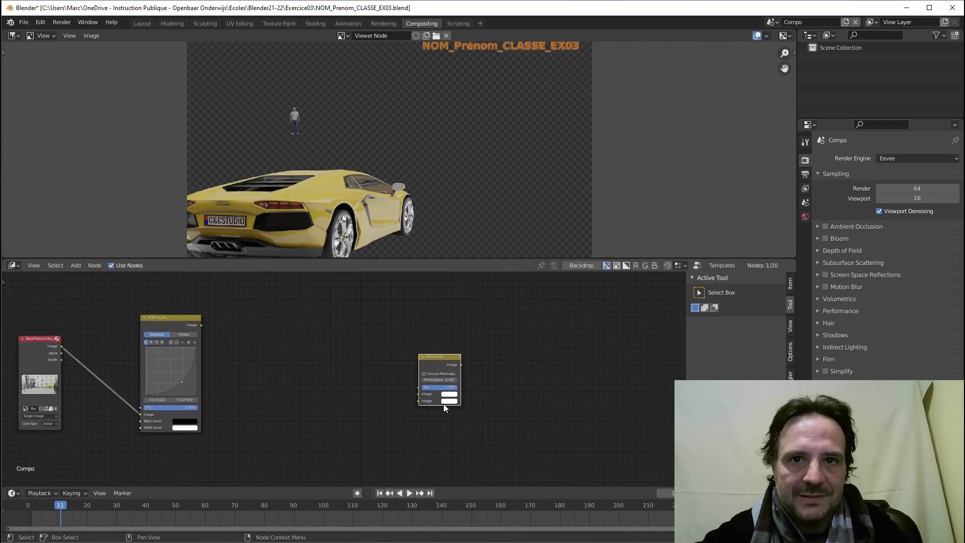
middle_click_drag(443, 403, 417, 366)
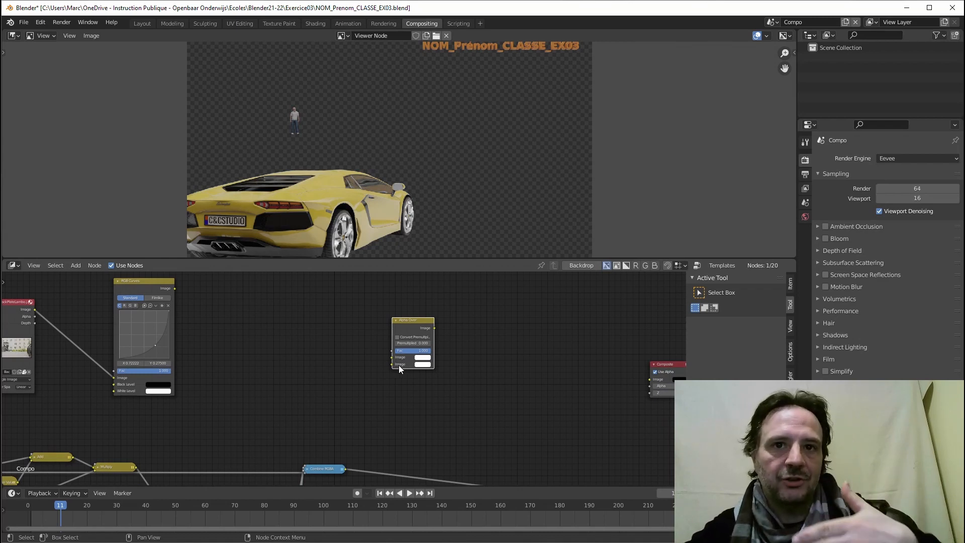
left_click_drag(175, 288, 392, 360)
middle_click_drag(362, 417, 345, 360)
left_click_drag(328, 412, 377, 308)
middle_click_drag(417, 342, 321, 375)
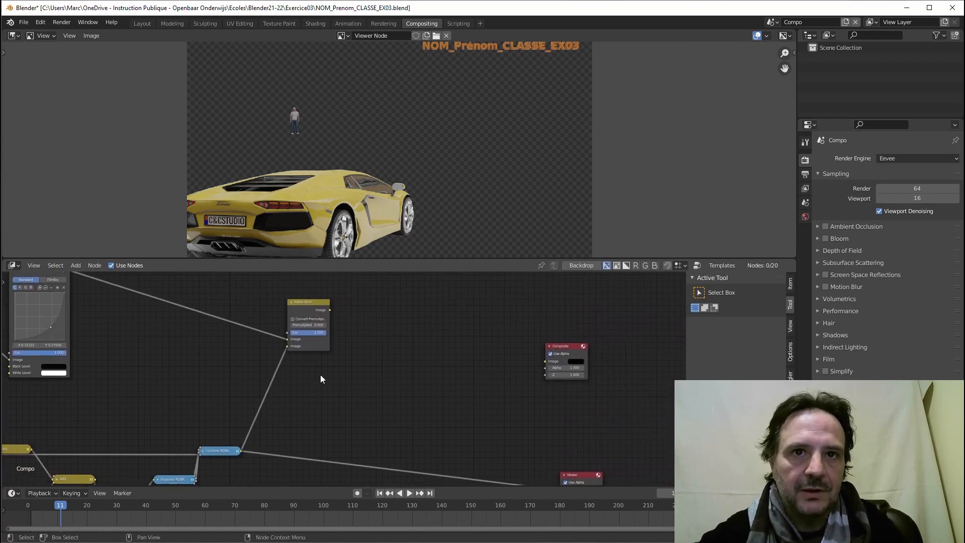
left_click(313, 301, "ctrl+shift")
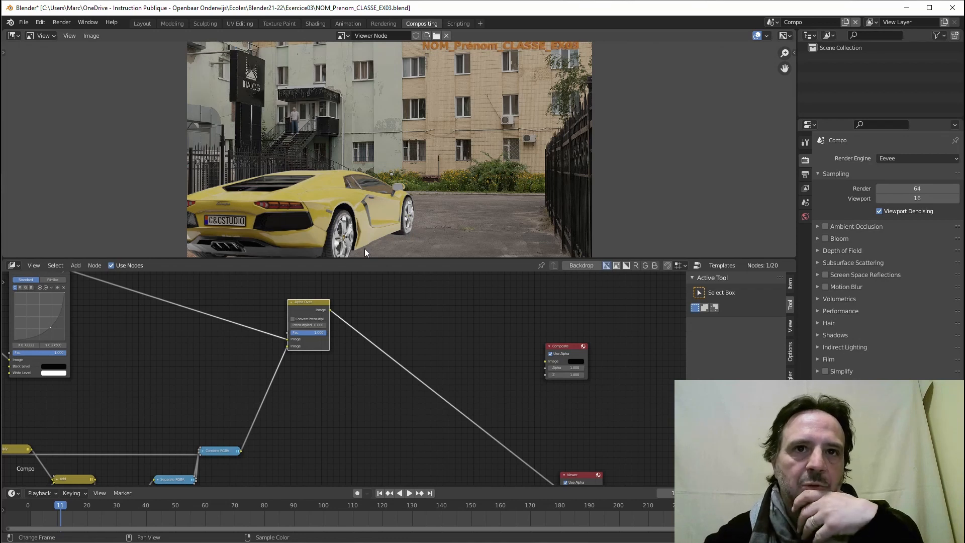
- Move the Alpha Over node down, closer to the Combine RGBA node
scroll(294, 360, "down", 2)
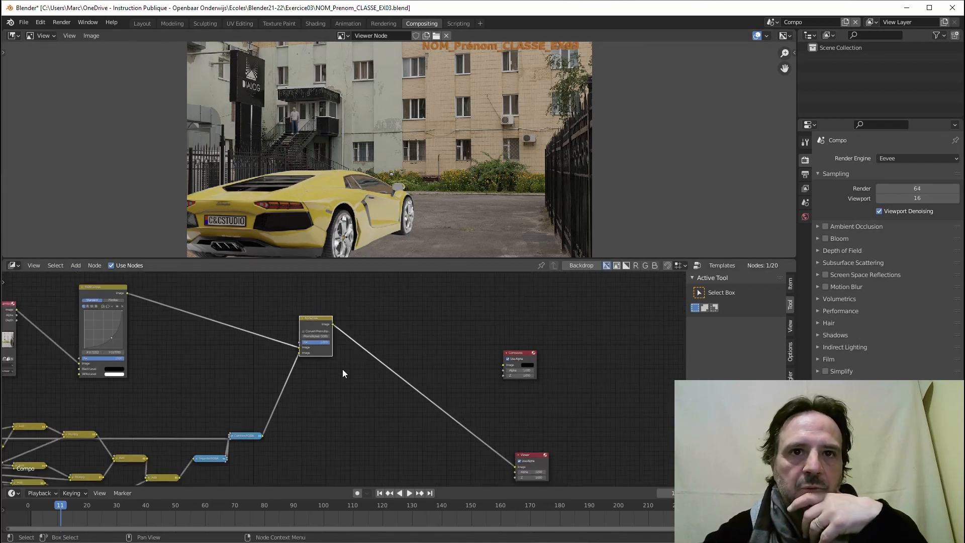
left_click_drag(307, 297, 301, 328)
scroll(297, 395, "down", 2)
middle_click_drag(296, 395, 380, 387)
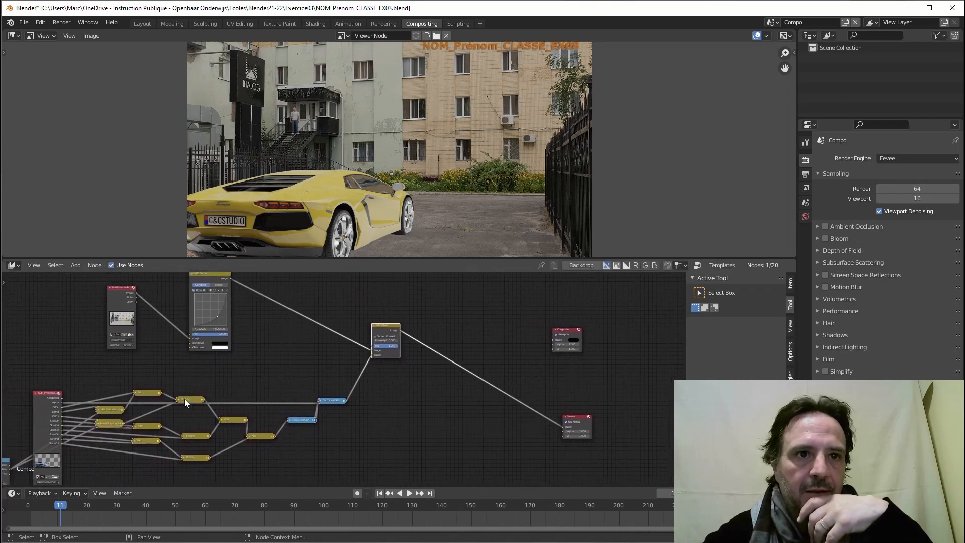
- Raise the Cryptomatte node and its cryptomatte image node so they sit closer to the multi-pass image node
middle_click_drag(106, 396, 203, 346)
middle_click_drag(72, 400, 129, 328)
left_click_drag(92, 386, 75, 401)
scroll(222, 428, "down", 1)
middle_click_drag(265, 431, 183, 452)
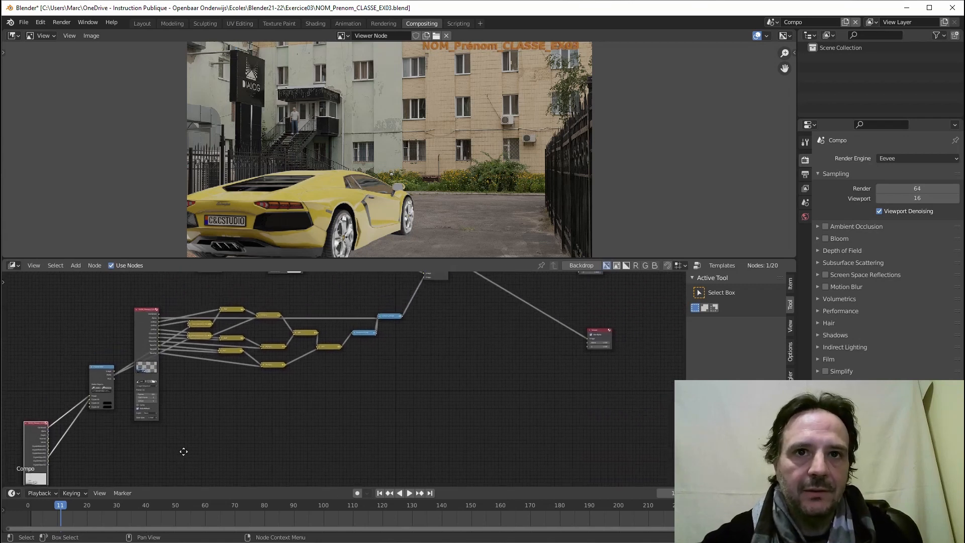
left_click_drag(104, 370, 111, 351)
left_click_drag(36, 421, 42, 382)
- Nudge the Cryptomatte node up beside the multi-pass image node, and select the cryptomatte image node
scroll(43, 382, "down", 1)
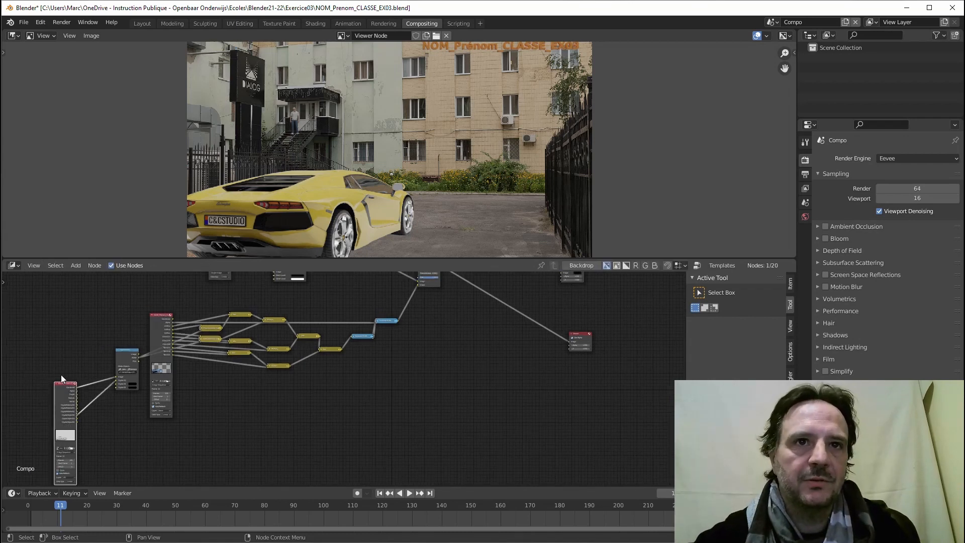
scroll(114, 419, "up", 2)
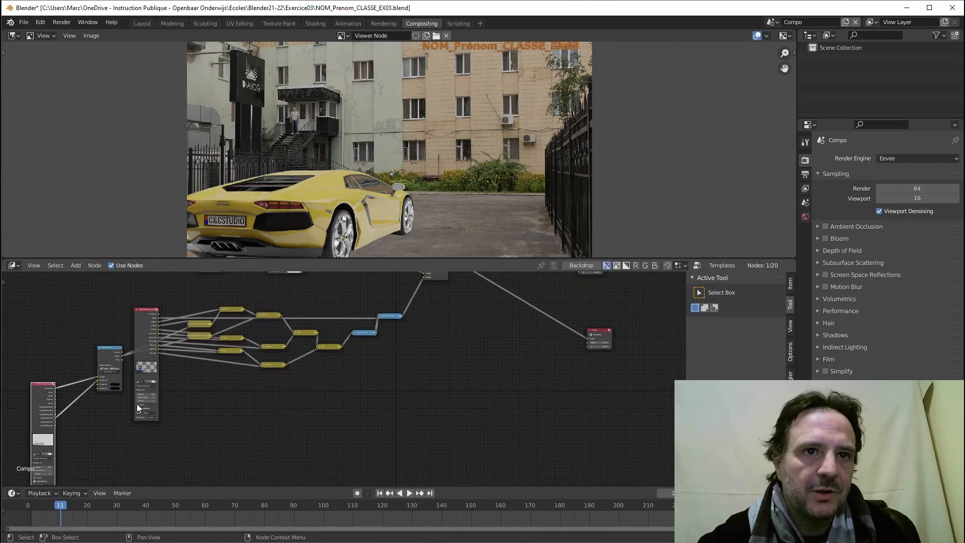
scroll(313, 436, "down", 1)
middle_click_drag(364, 392, 340, 441)
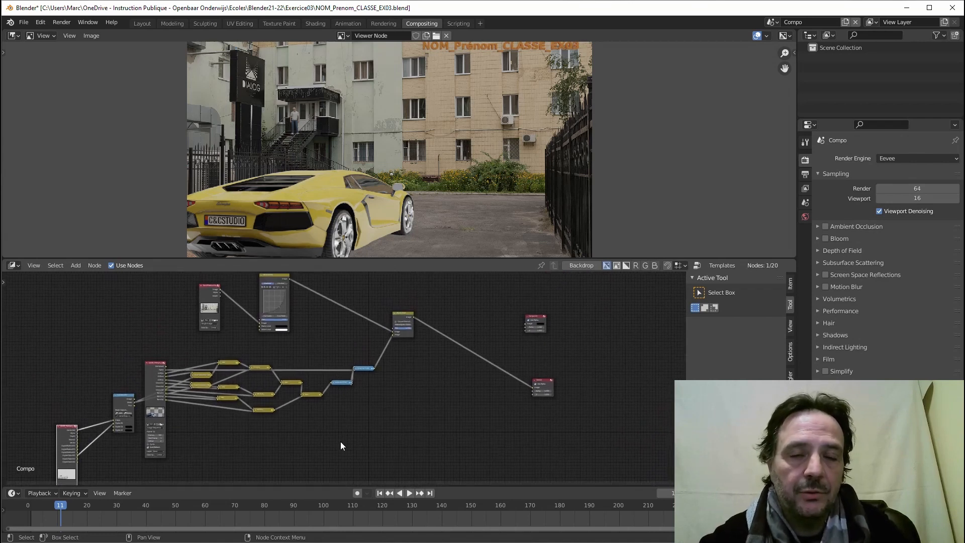
middle_click_drag(276, 445, 273, 409)
scroll(254, 432, "down", 1)
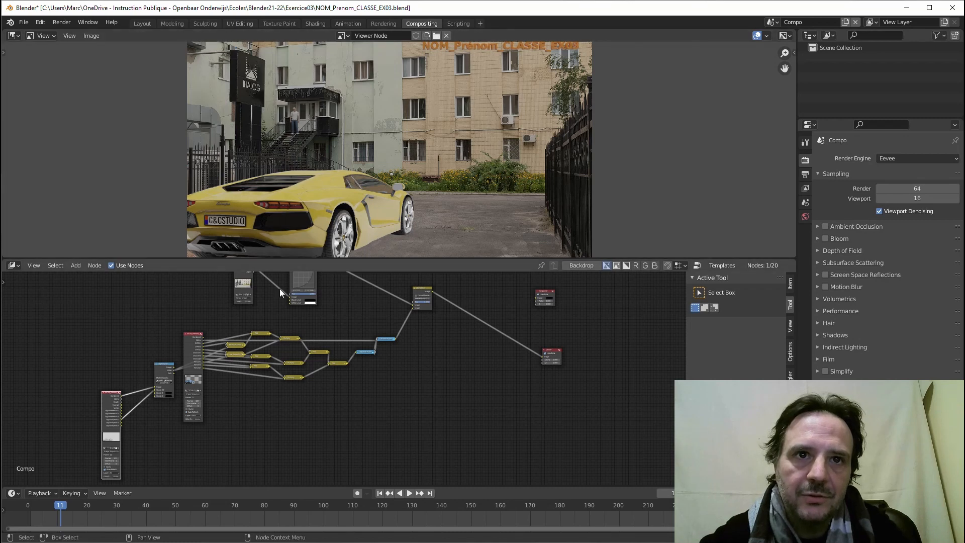
scroll(243, 415, "up", 3)
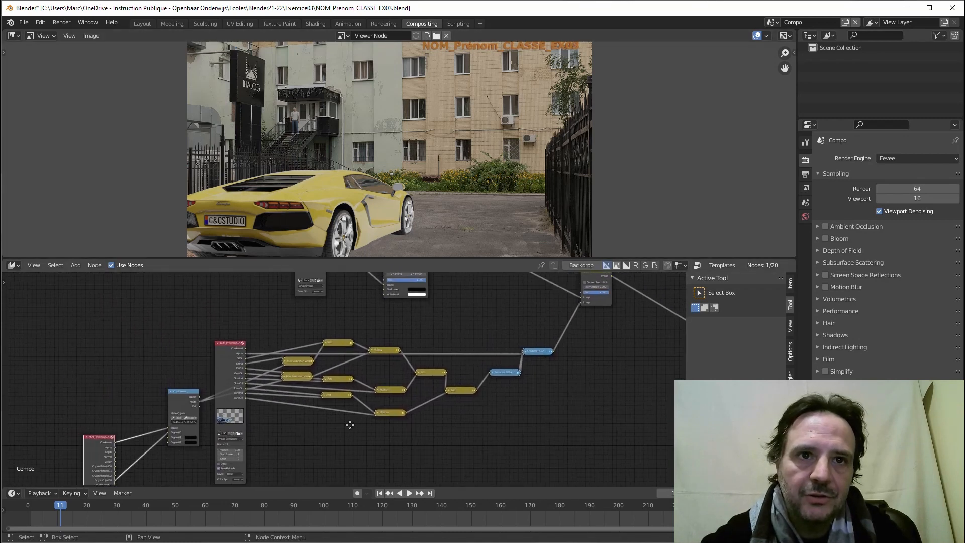
scroll(327, 451, "down", 3)
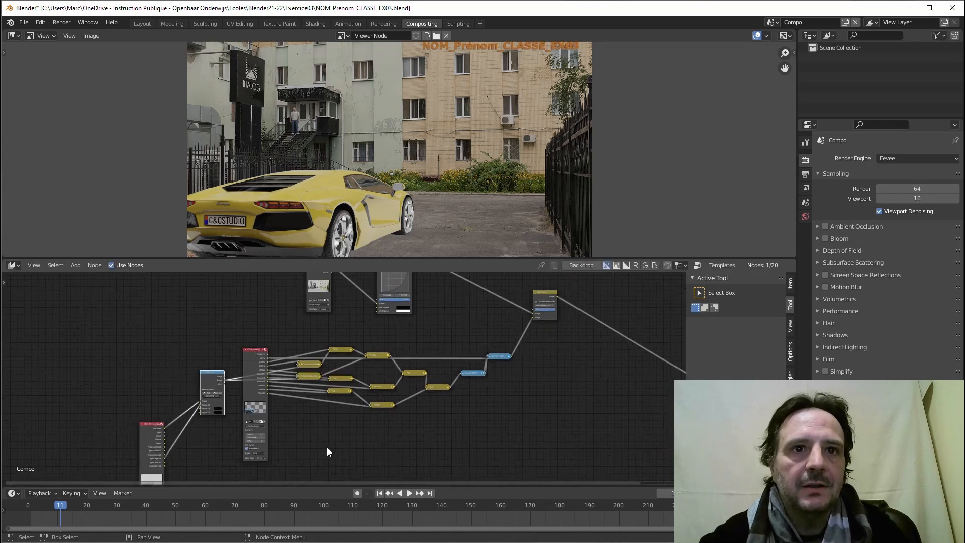
left_click(110, 375)
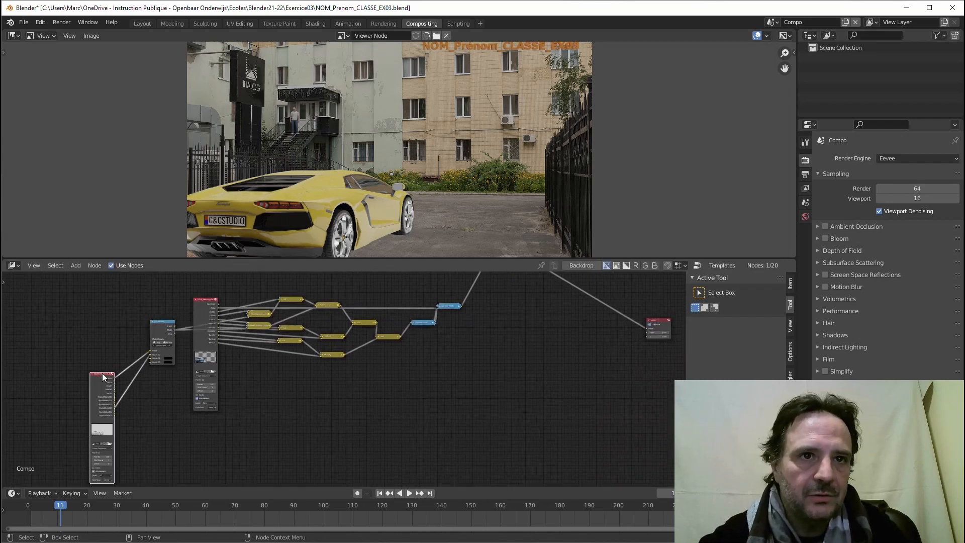
middle_click_drag(156, 394, 68, 422)
middle_click_drag(205, 411, 255, 419)
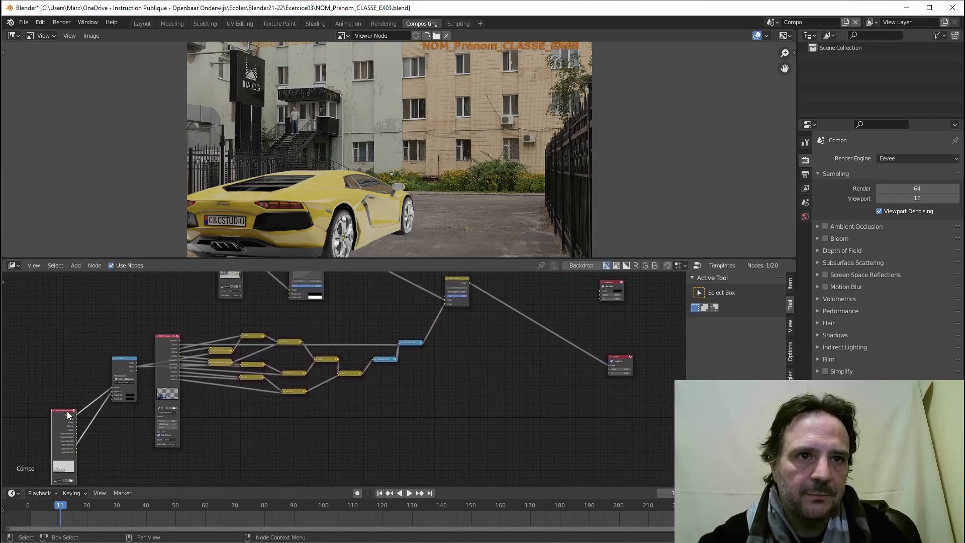
- Move the cryptomatte image node closer to the Cryptomatte node, and add a Mix node between Alpha Over and the Viewer
left_click_drag(67, 410, 85, 430)
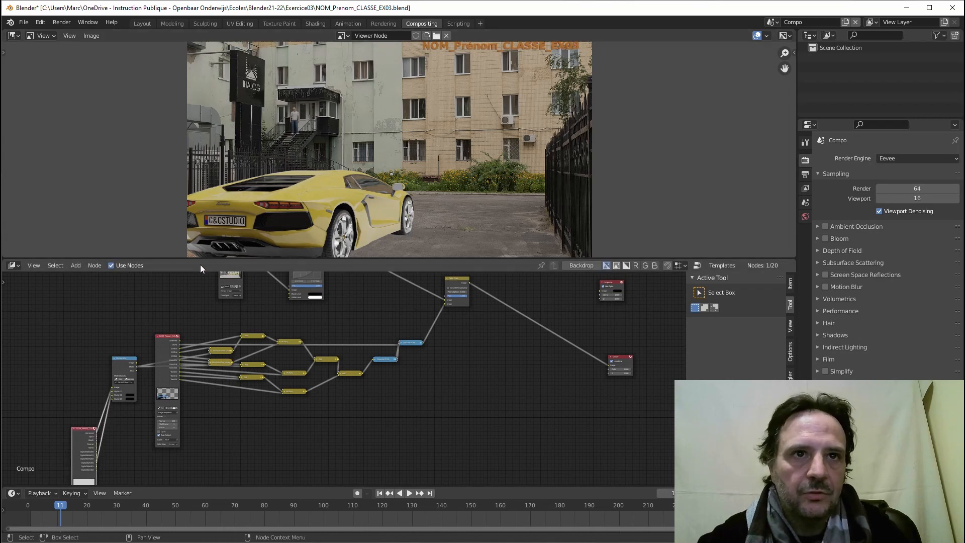
left_click(75, 265)
mouse_move(88, 313)
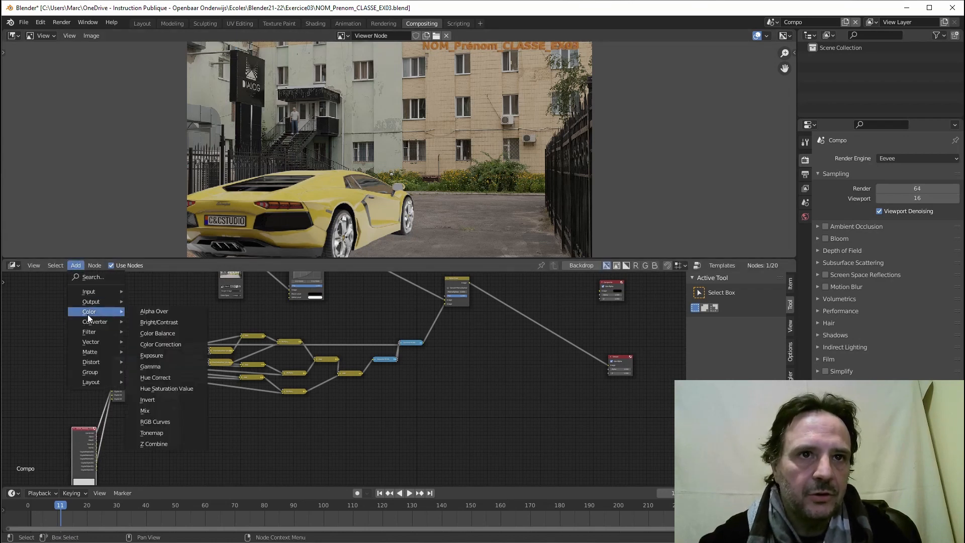
left_click(151, 410)
left_click(501, 337)
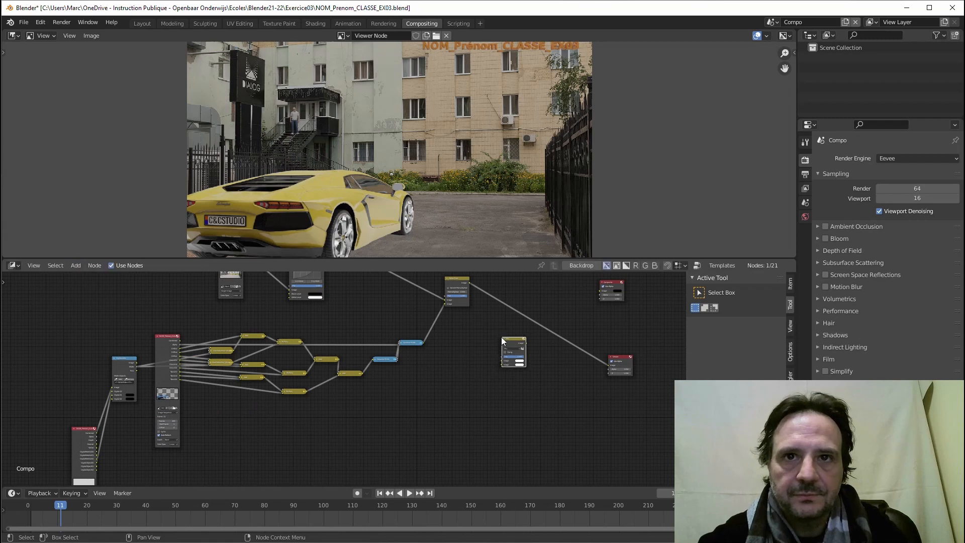
- Set the new Mix node's blending mode to Multiply
scroll(469, 381, "up", 1)
scroll(470, 378, "up", 4)
middle_click_drag(604, 369, 357, 388)
scroll(357, 387, "up", 4)
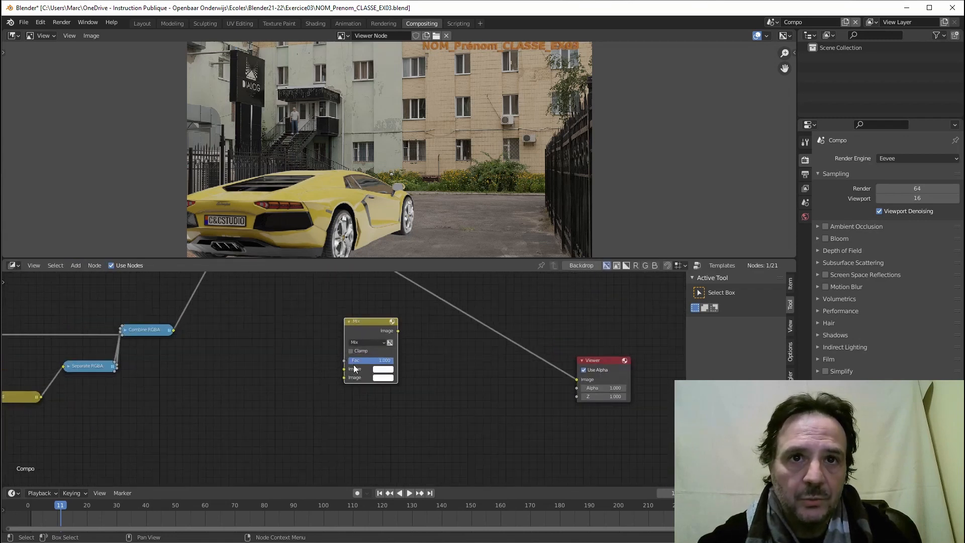
left_click(360, 342)
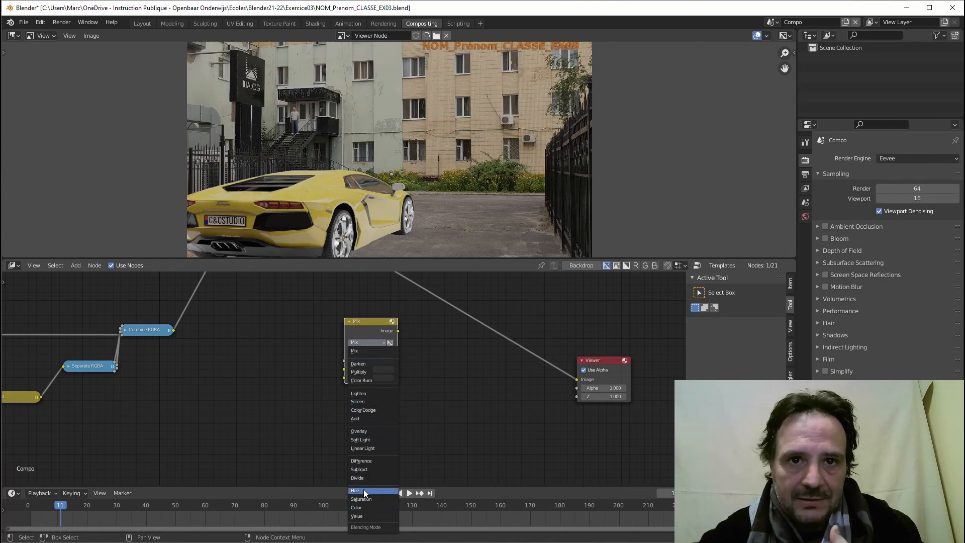
left_click(358, 371)
- Nudge the cryptomatte image node and preview its Combined output in the Viewer
scroll(332, 417, "down", 2)
scroll(320, 420, "down", 1)
middle_click_drag(288, 419, 432, 374)
scroll(327, 402, "down", 3)
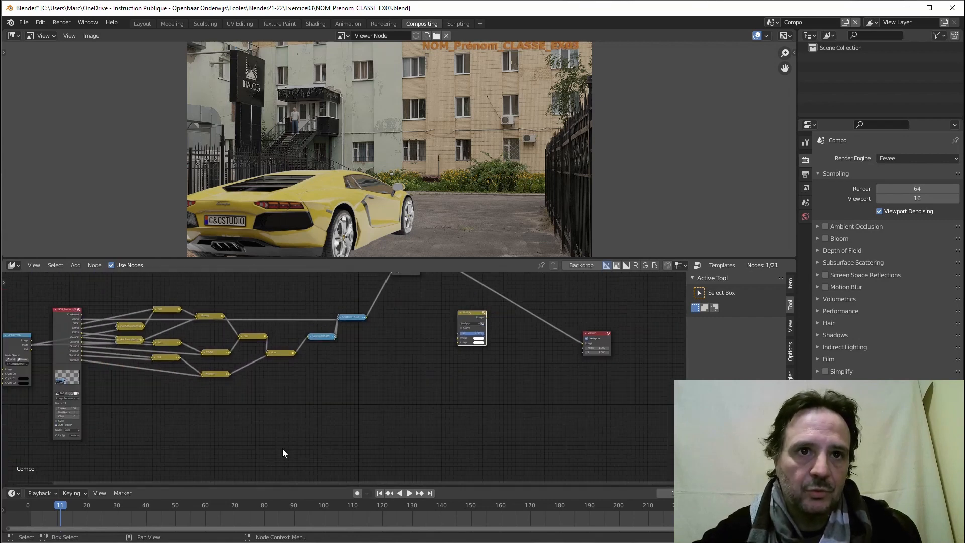
scroll(266, 443, "down", 2)
middle_click_drag(195, 424, 274, 397)
left_click_drag(90, 400, 83, 392)
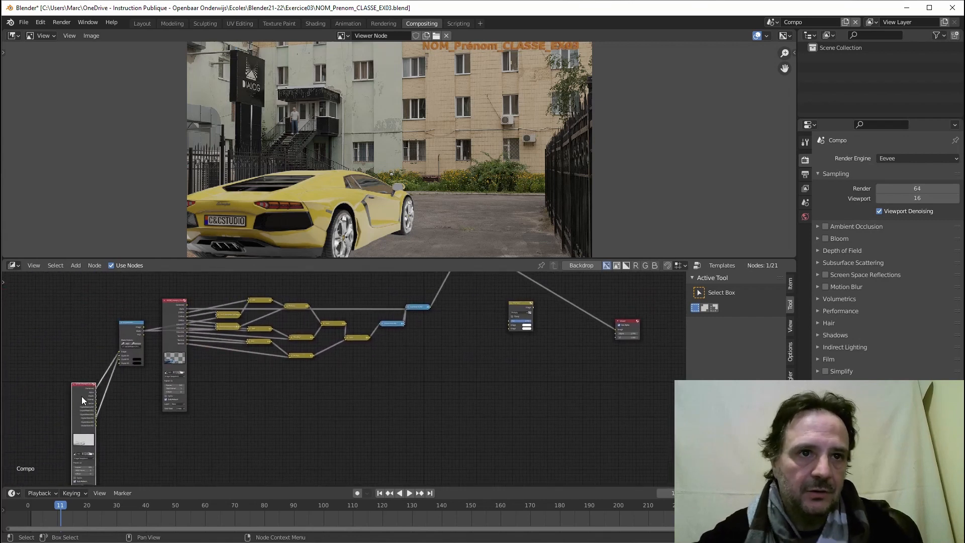
left_click(78, 394, "ctrl+shift")
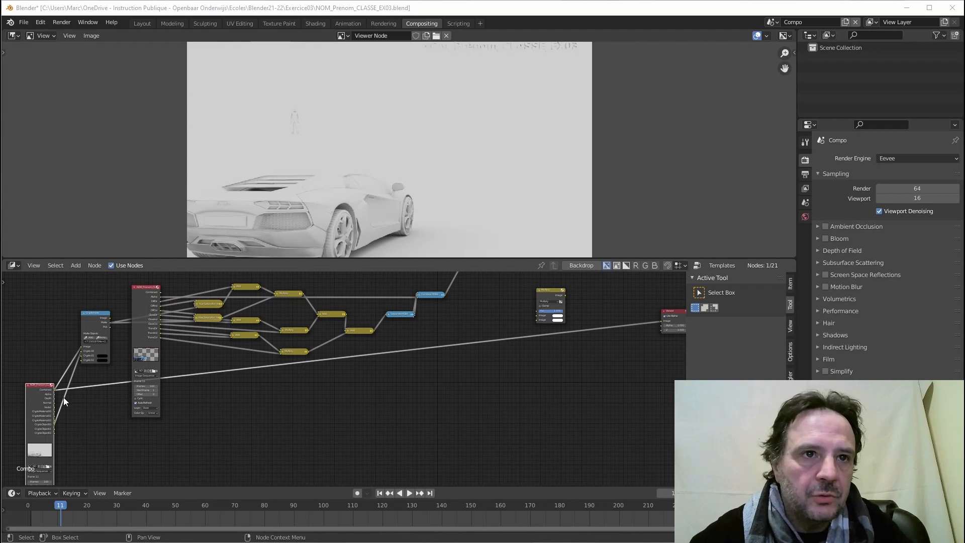
- Connect the cryptomatte image node's Combined output to Multiply's second Image input and Alpha Over to the first, and preview the result
left_click_drag(54, 390, 539, 320)
scroll(511, 387, "up", 3)
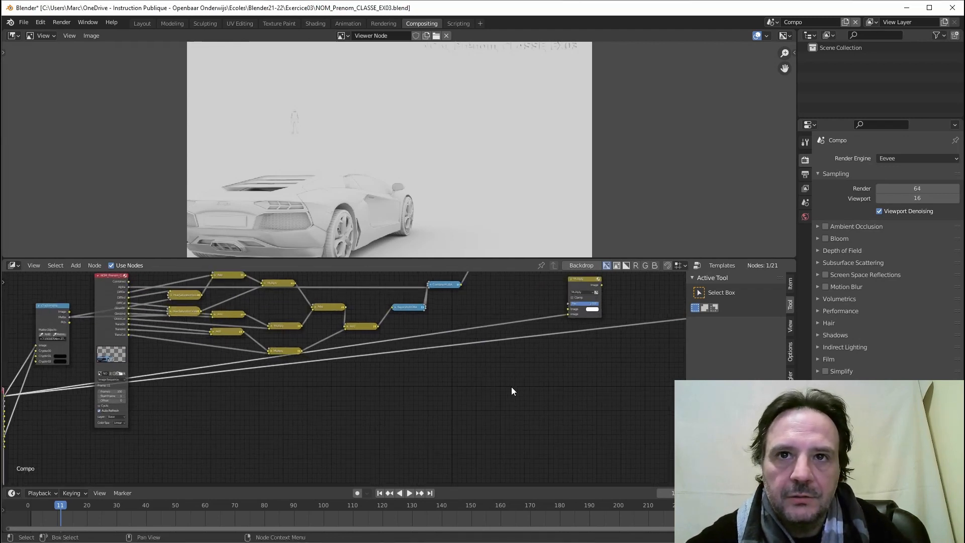
middle_click_drag(341, 323, 324, 369)
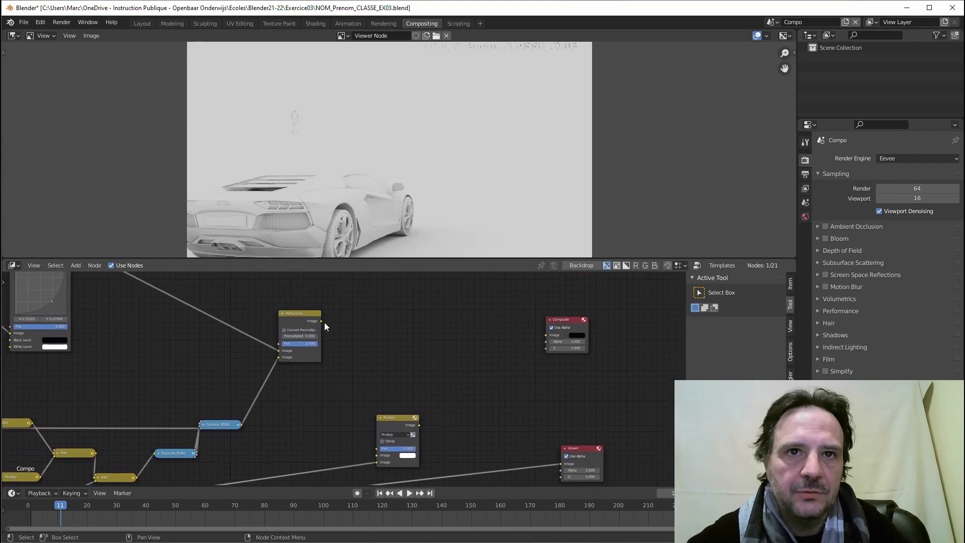
left_click_drag(321, 321, 411, 462)
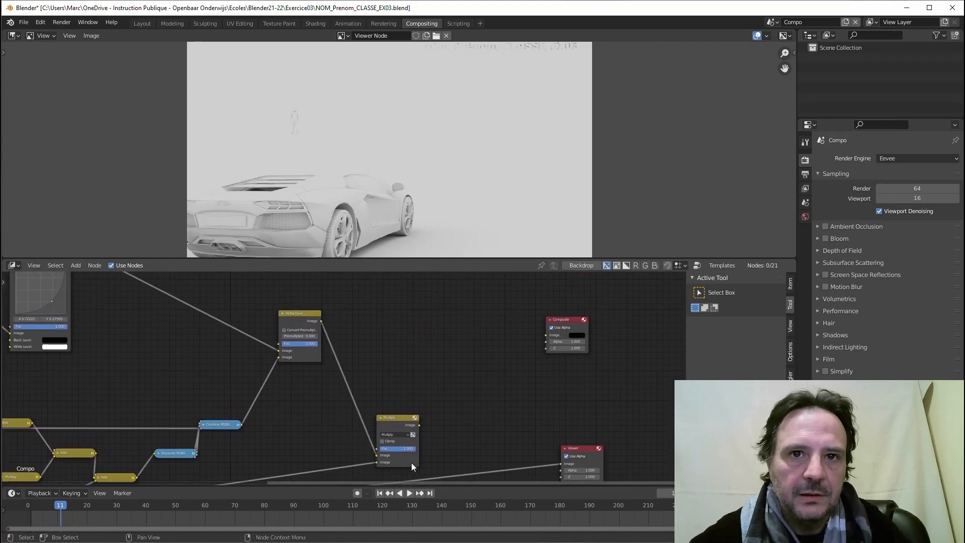
middle_click_drag(411, 462, 393, 380)
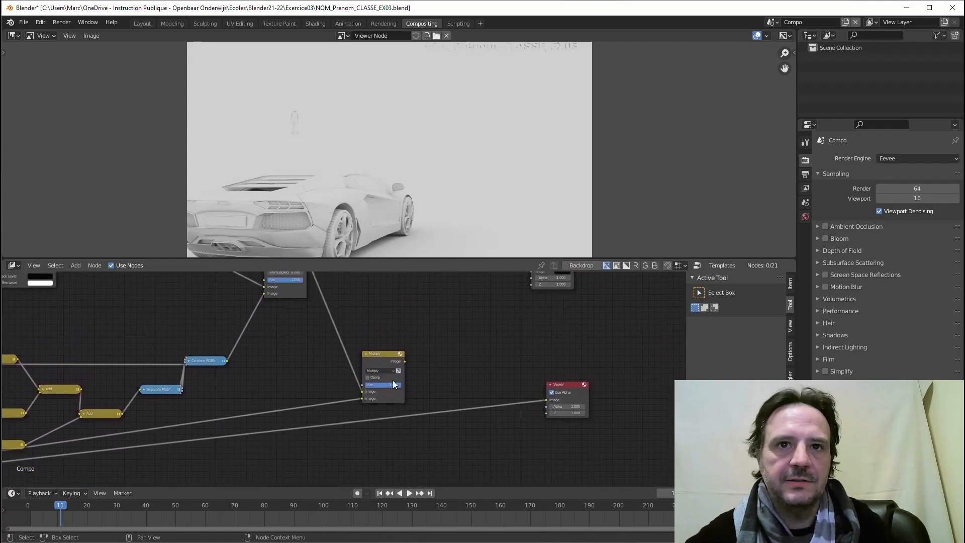
left_click(381, 353, "ctrl+shift")
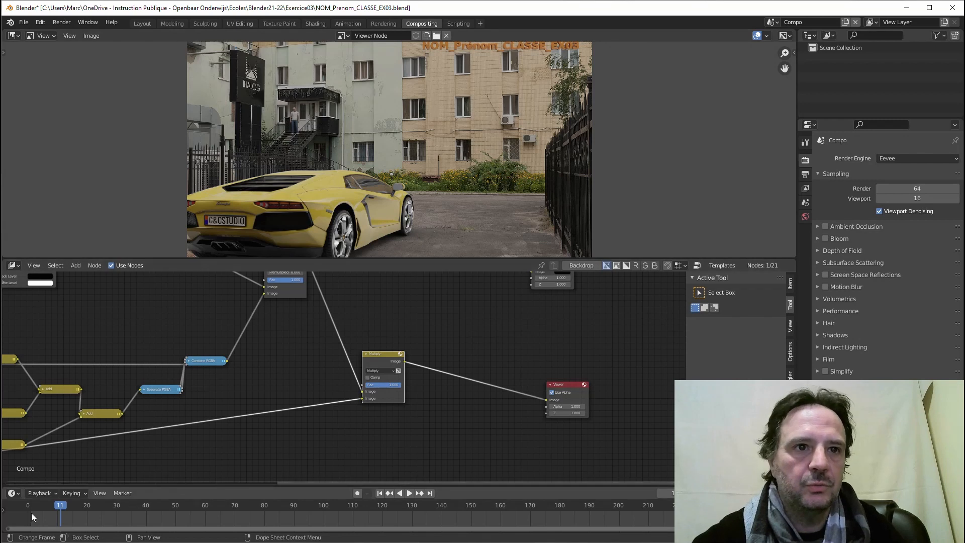
- Play the animation and inspect the composite at frames 75 and 85, checking the car against the fence
key("space")
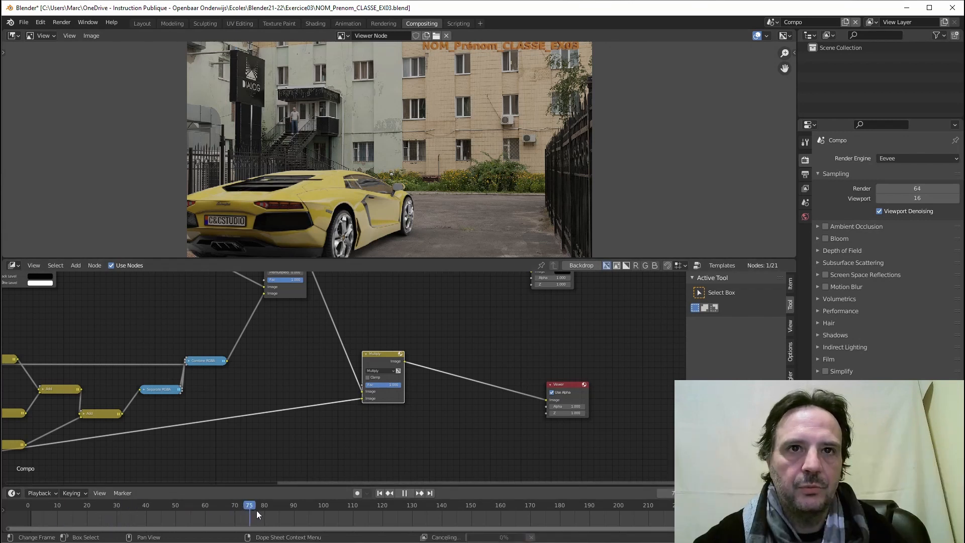
key("space")
scroll(221, 407, "down", 1)
middle_click_drag(210, 424, 202, 420)
left_click_drag(284, 504, 248, 503)
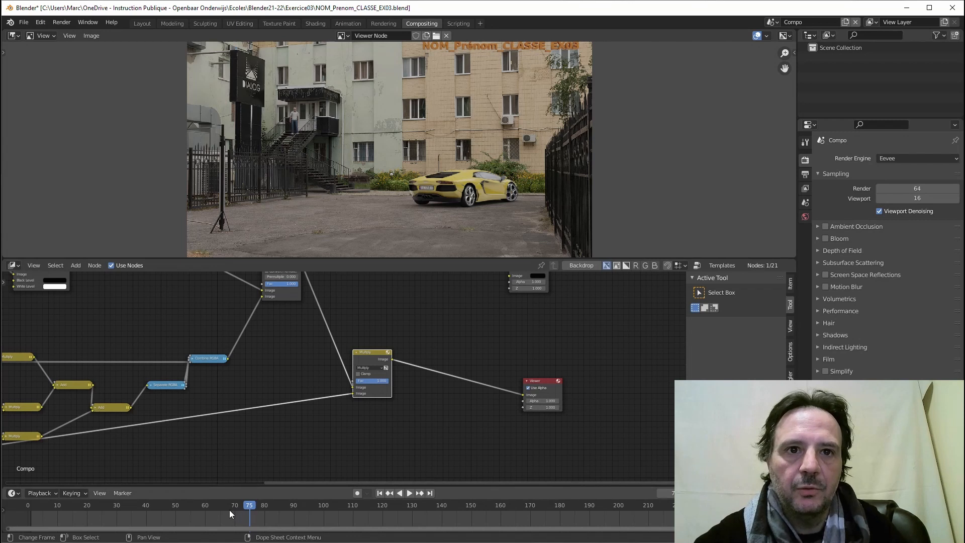
left_click_drag(229, 513, 279, 502)
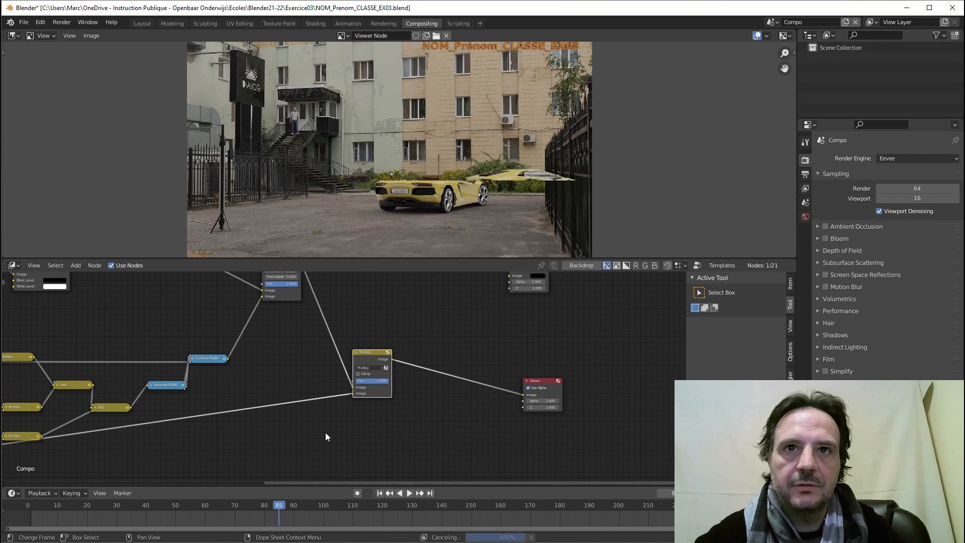
scroll(403, 391, "down", 1)
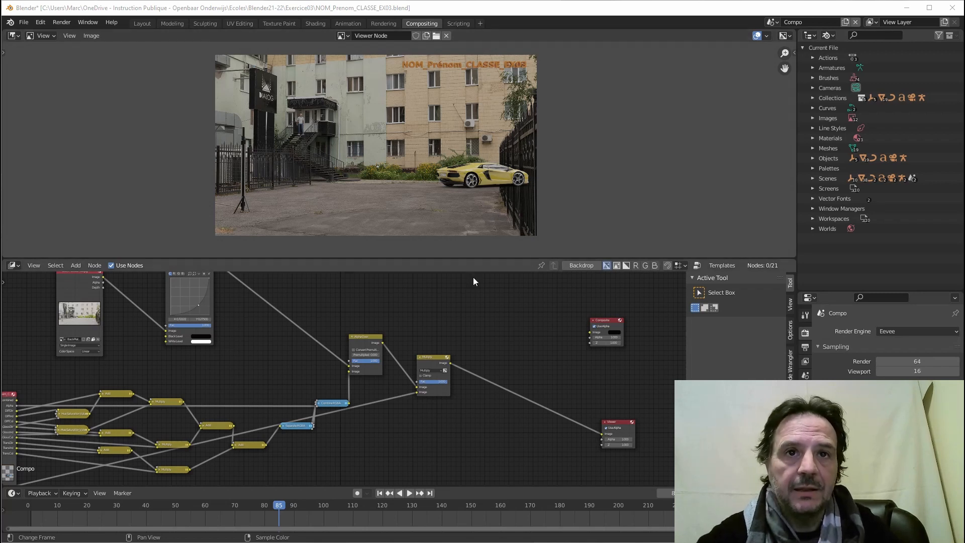
middle_click_drag(447, 315, 516, 345)
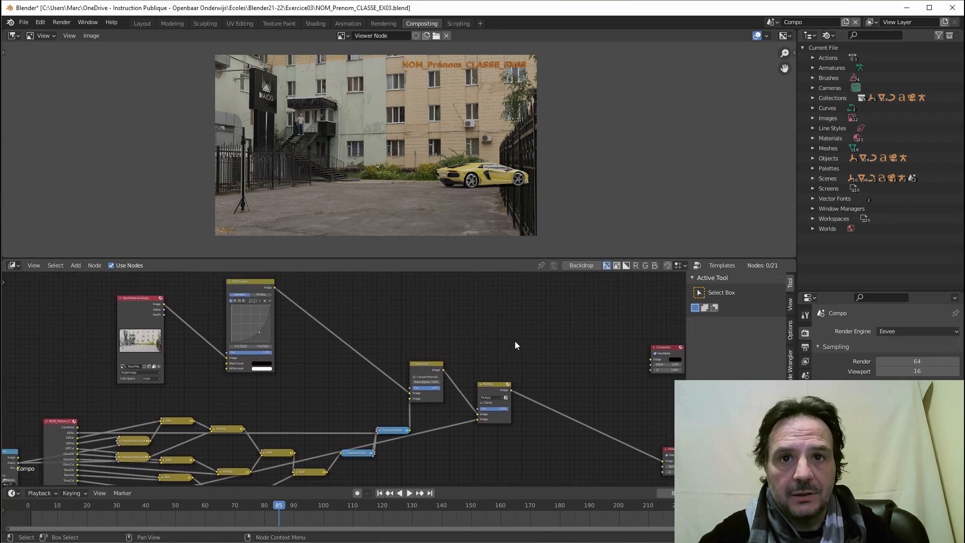
scroll(514, 340, "down", 1)
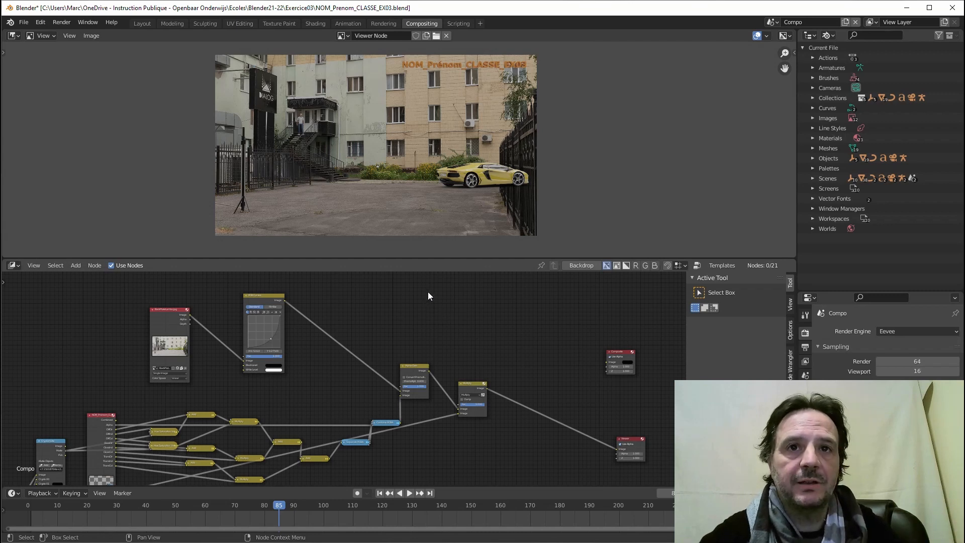
- Switch to the Texture Paint workspace and display BackPlateLambo.jpg in its image editor
left_click(278, 24)
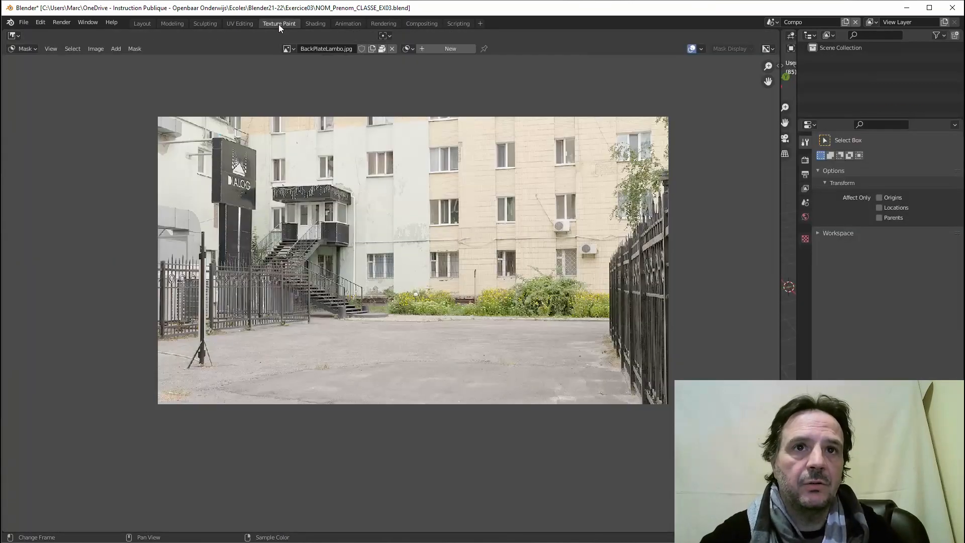
left_click(289, 49)
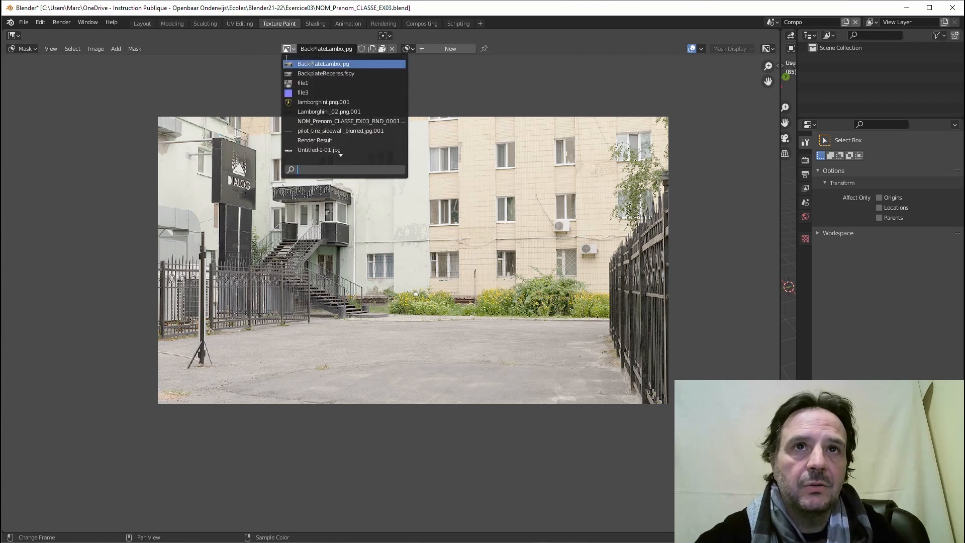
left_click(300, 63)
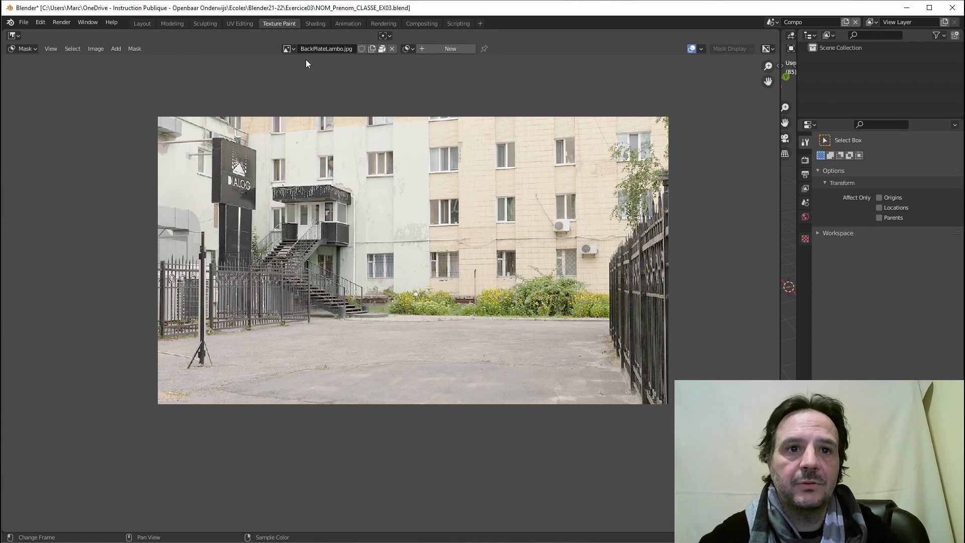
- Return to the Compositing workspace and check which image the background photo node uses
left_click(426, 22)
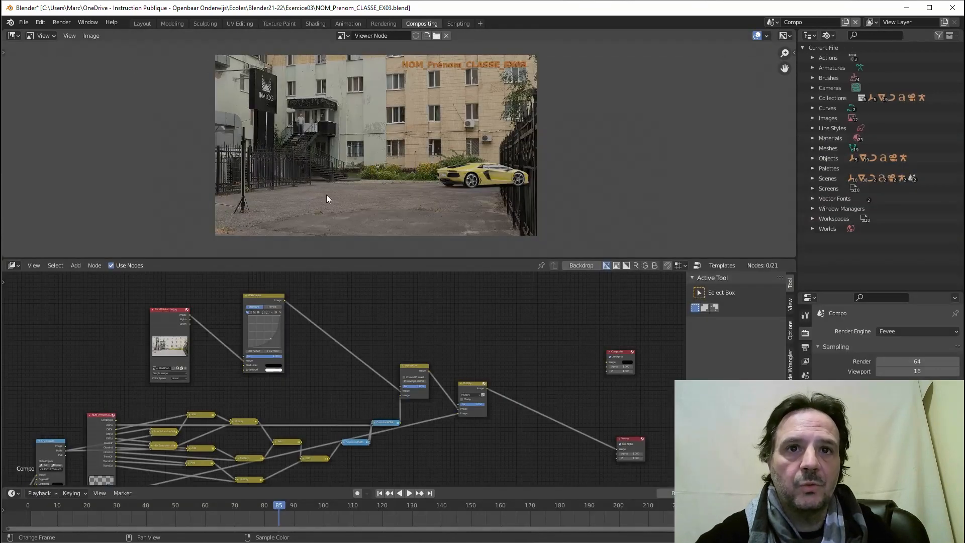
scroll(196, 319, "up", 4)
middle_click_drag(148, 321, 427, 312)
scroll(428, 311, "up", 1)
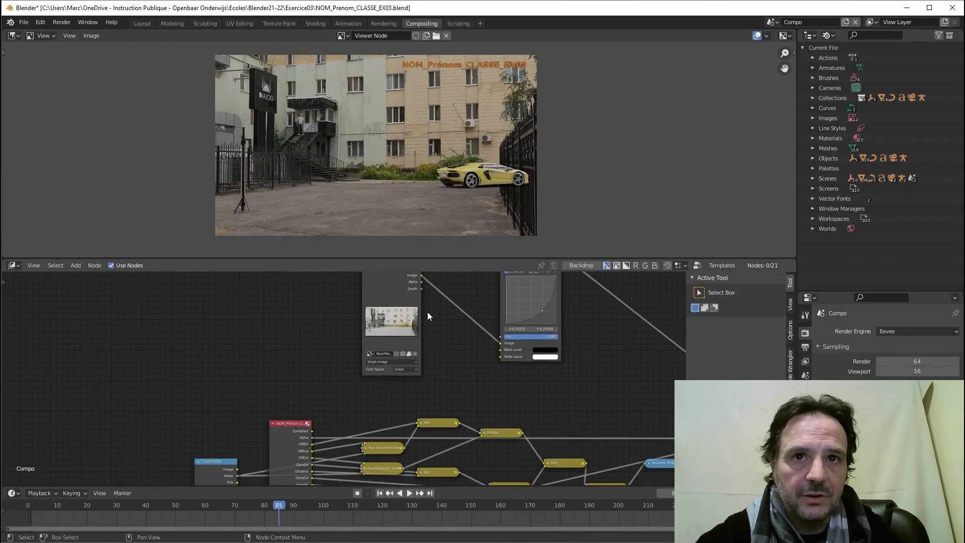
scroll(427, 316, "up", 2)
mouse_move(369, 301)
left_mouse_down()
mouse_move(288, 294)
mouse_move(379, 294)
left_mouse_up()
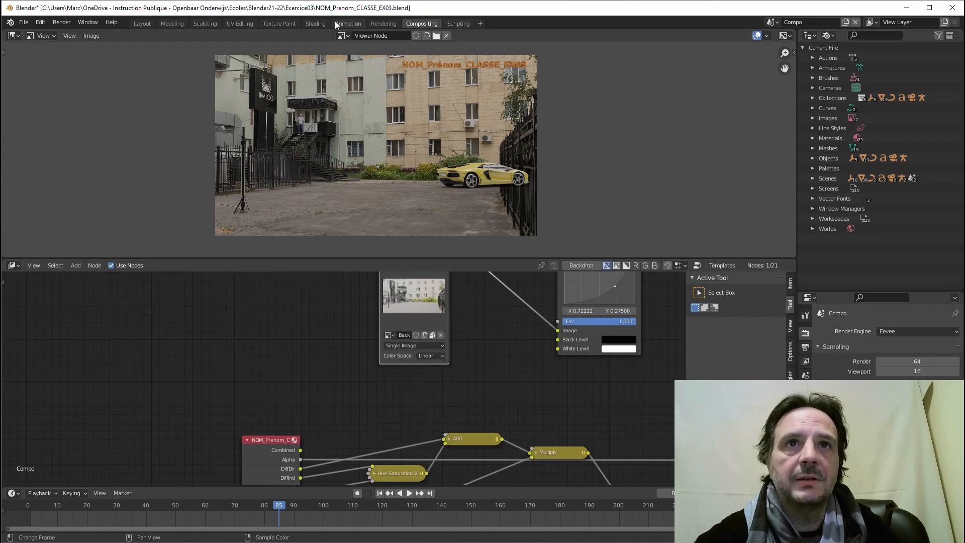
- In the Texture Paint workspace, use Mask mode on the background photo and create a mask named MaskGrille
left_click(278, 24)
middle_click_drag(526, 266, 443, 254)
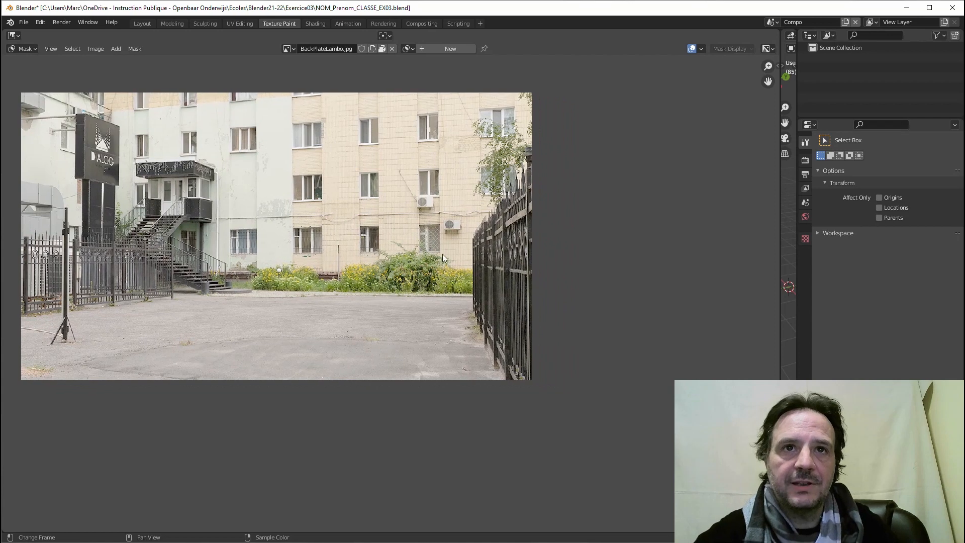
left_click(24, 49)
left_click(19, 83)
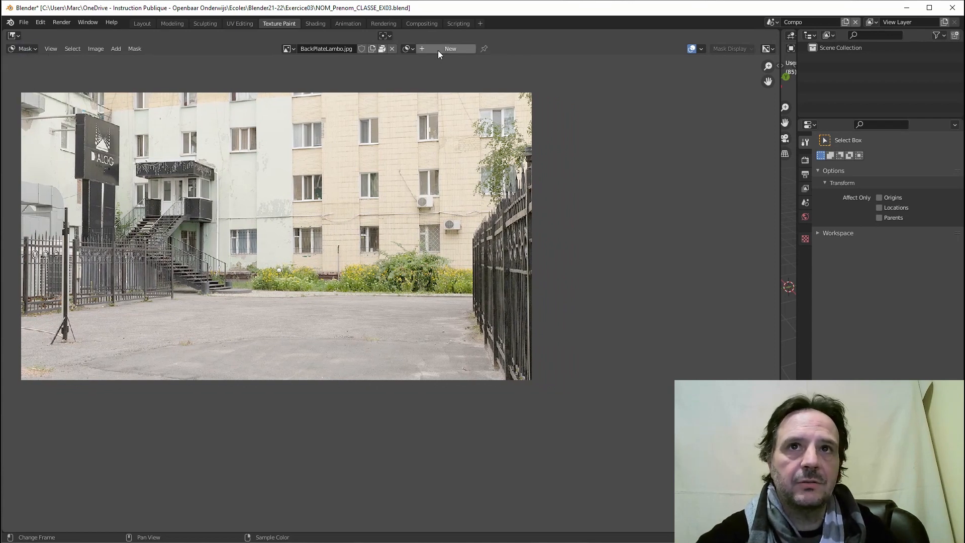
left_click(449, 49)
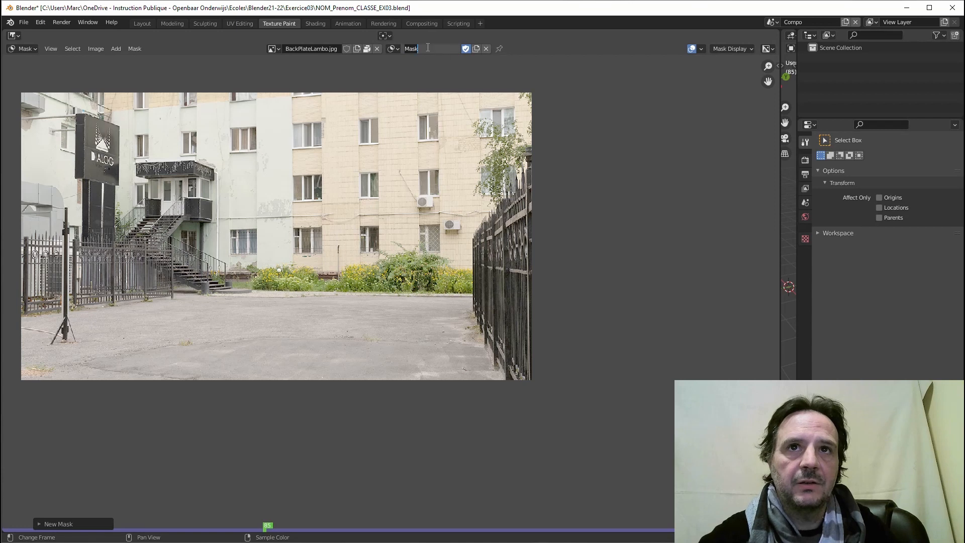
left_click(428, 48)
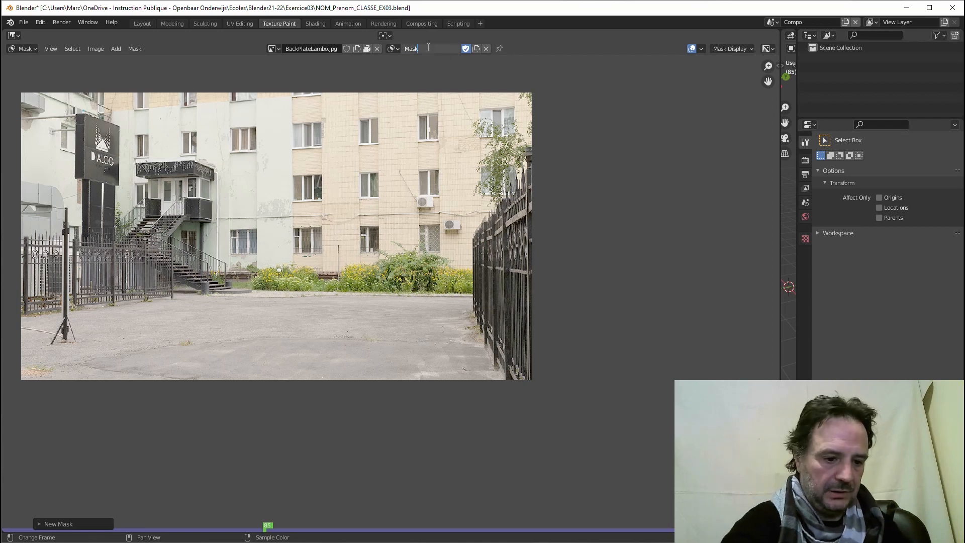
type("Grille")
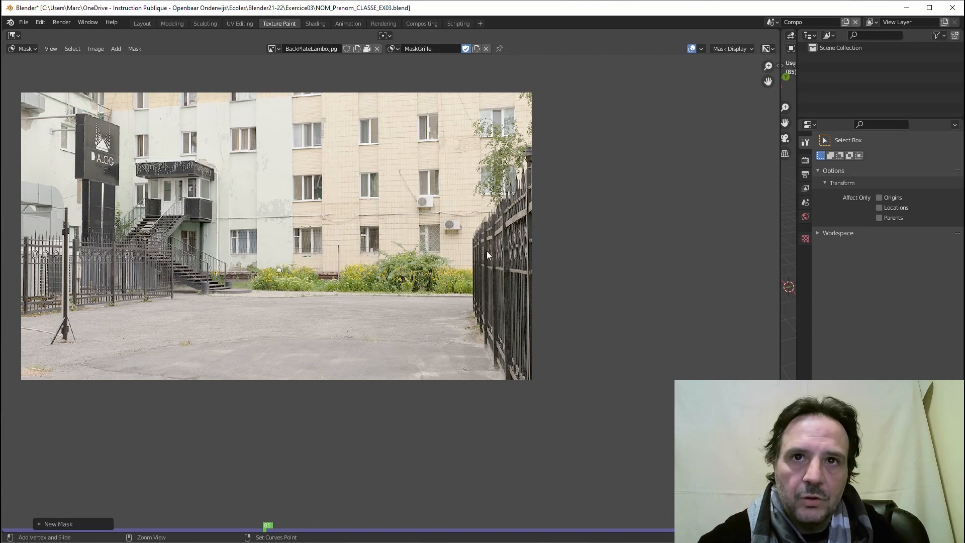
- Place four mask points around the near part of the black iron fence and close the outline at the first point
left_click(472, 236, "ctrl")
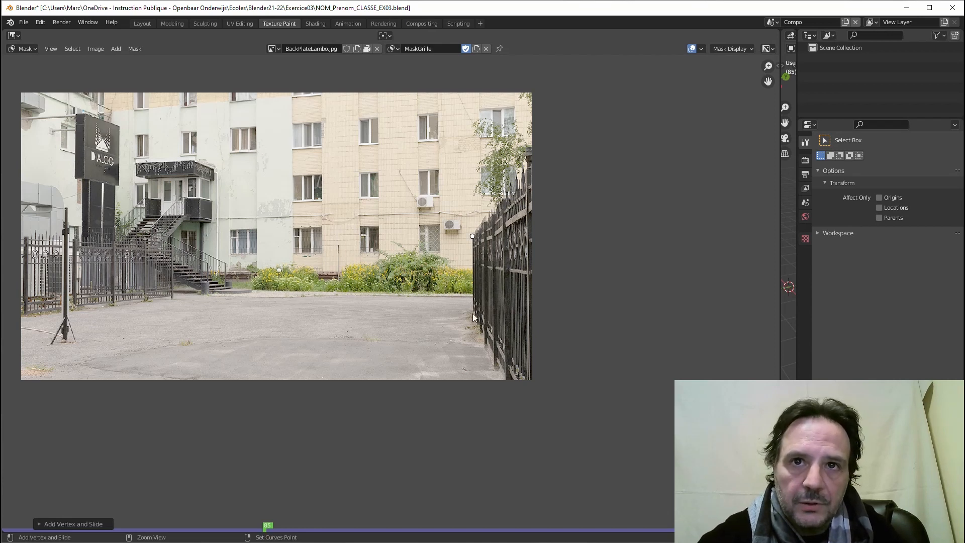
left_click(472, 310, "ctrl")
left_click(505, 383, "ctrl")
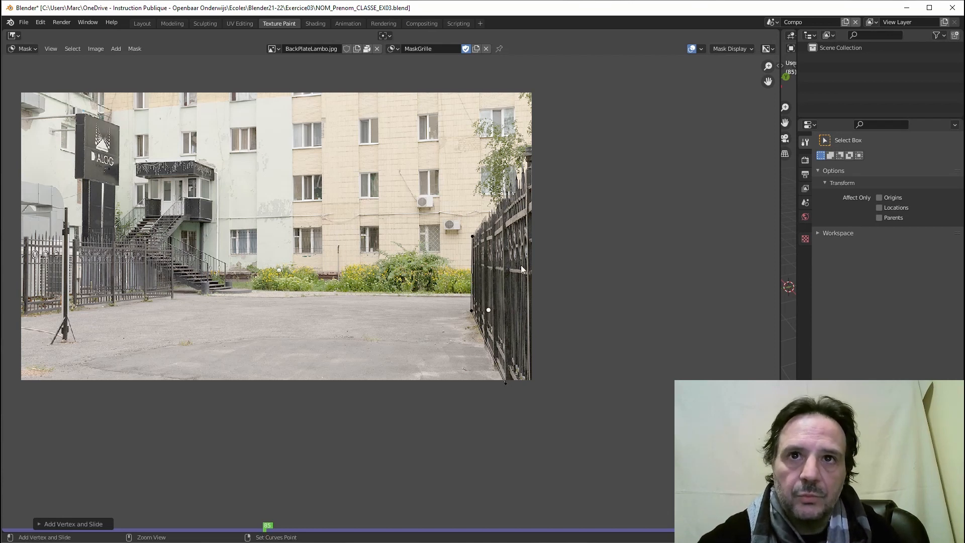
left_click(506, 192, "ctrl")
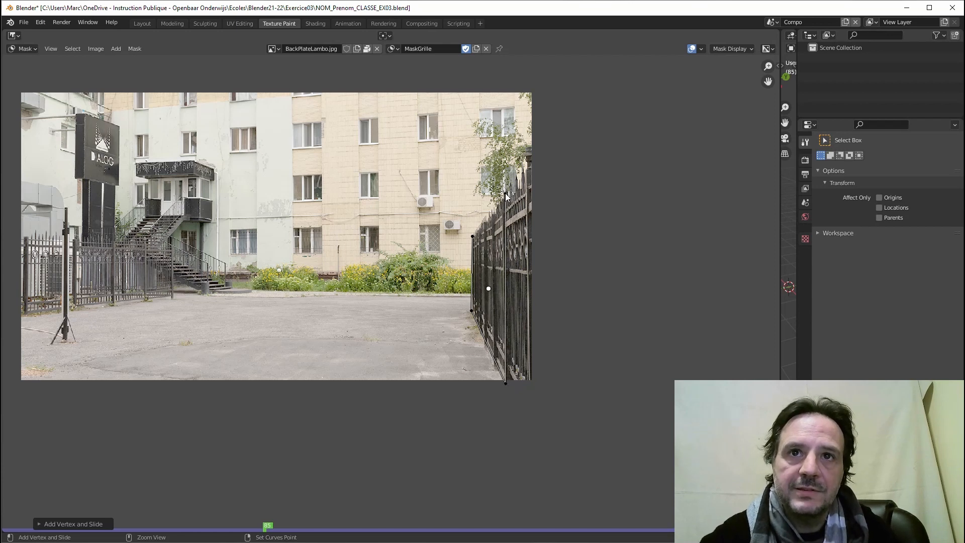
left_click(473, 235, "ctrl")
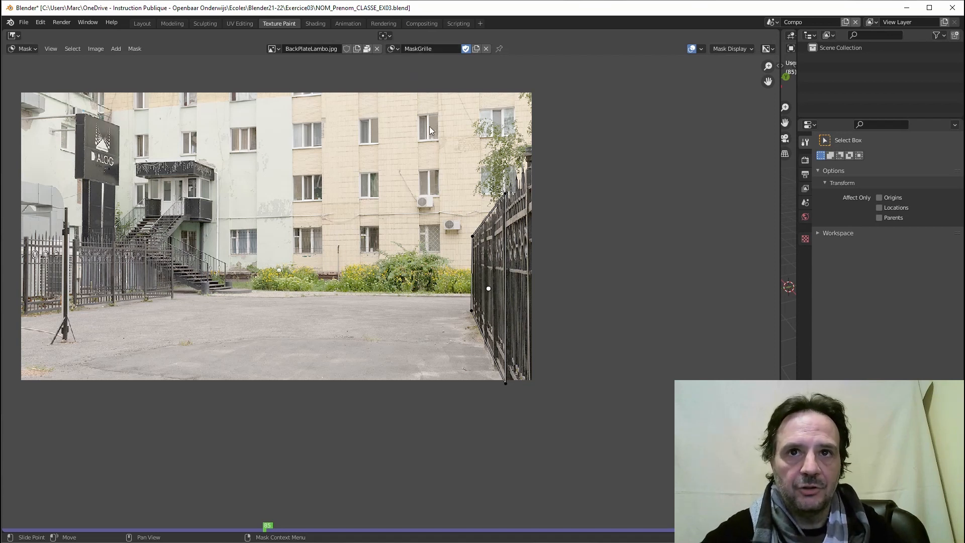
- Create a second mask on the background photo and name it MaskVignette
left_click(476, 49)
left_click(430, 49)
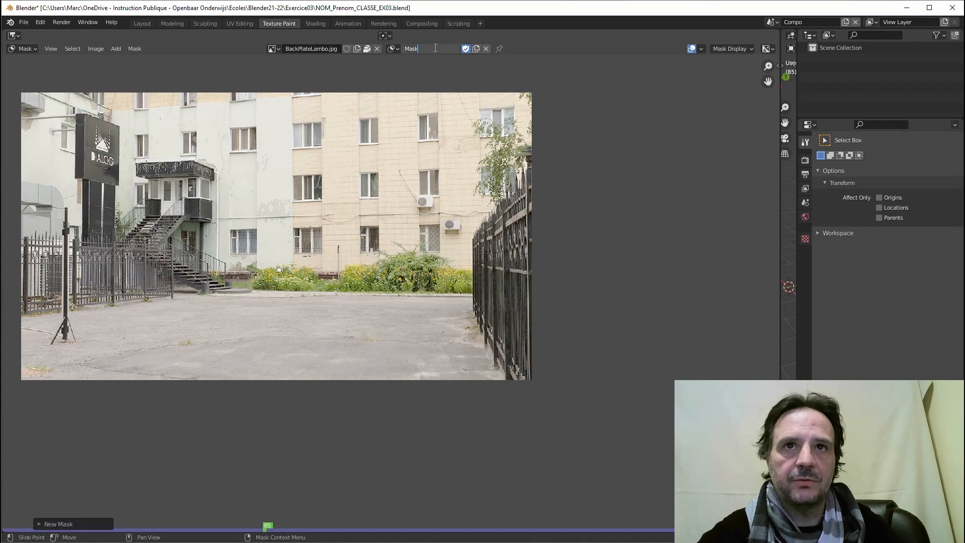
type("Vign")
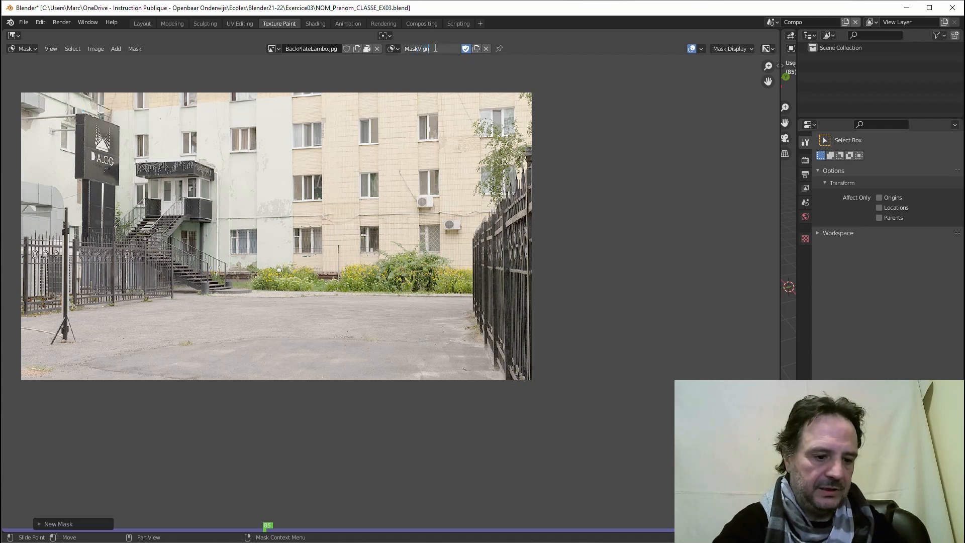
type("ette")
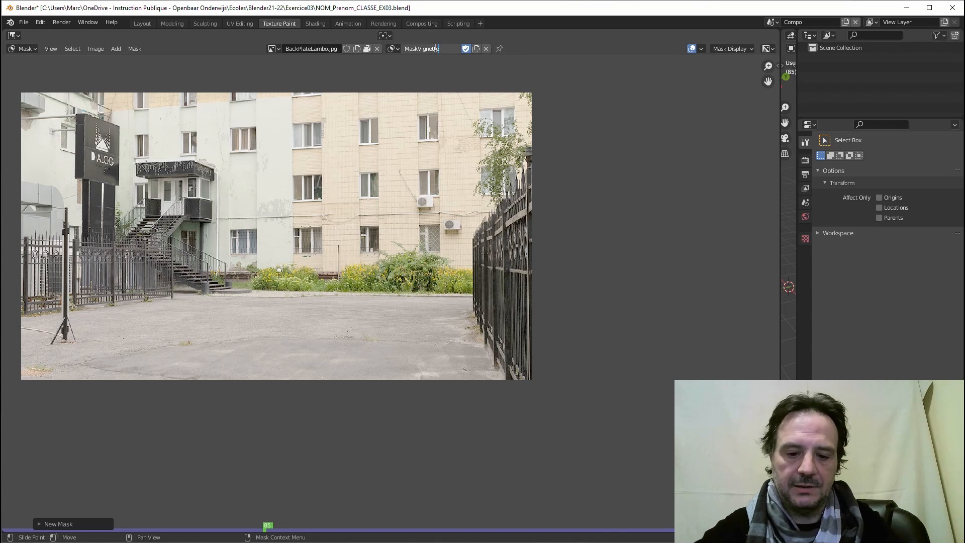
key("Return")
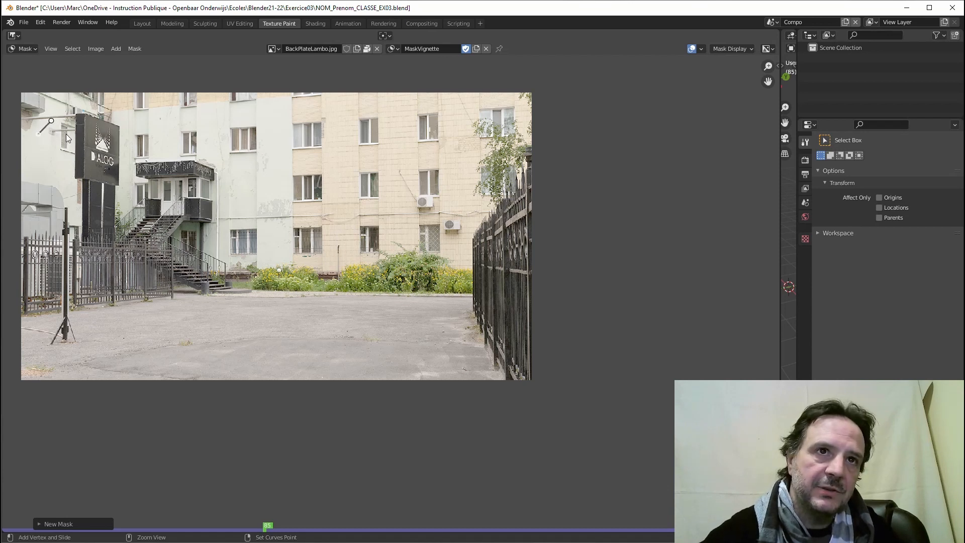
- Place the remaining mask points just inside the photo's corners to form a four-point outline, and close the spline
left_click(509, 119, "ctrl")
left_click_drag(508, 118, 485, 143, "ctrl")
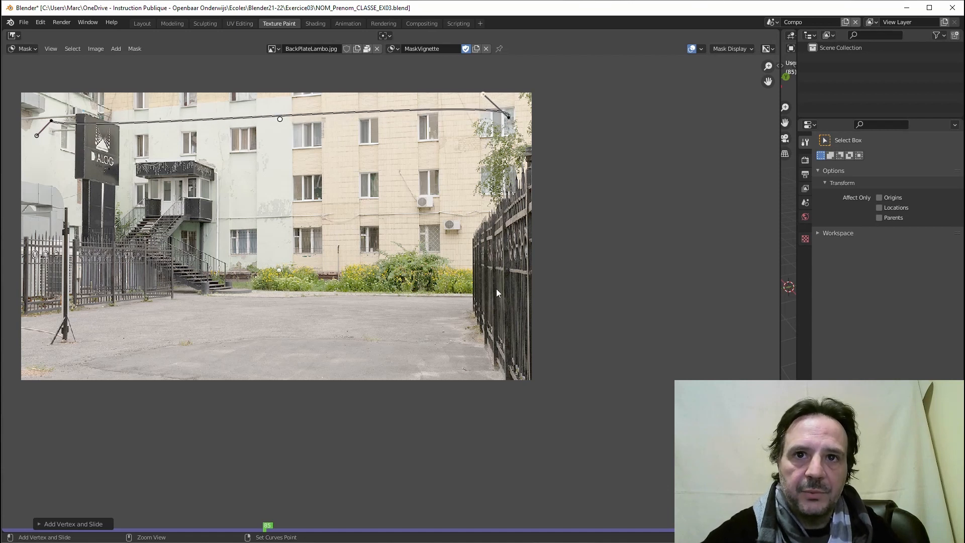
left_click_drag(499, 362, 475, 337, "ctrl")
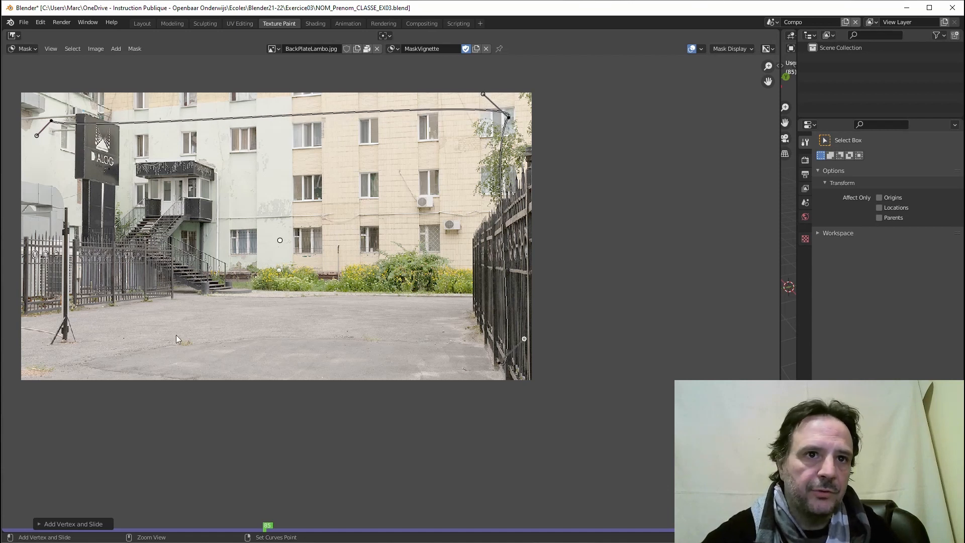
left_click_drag(57, 356, 73, 342, "ctrl")
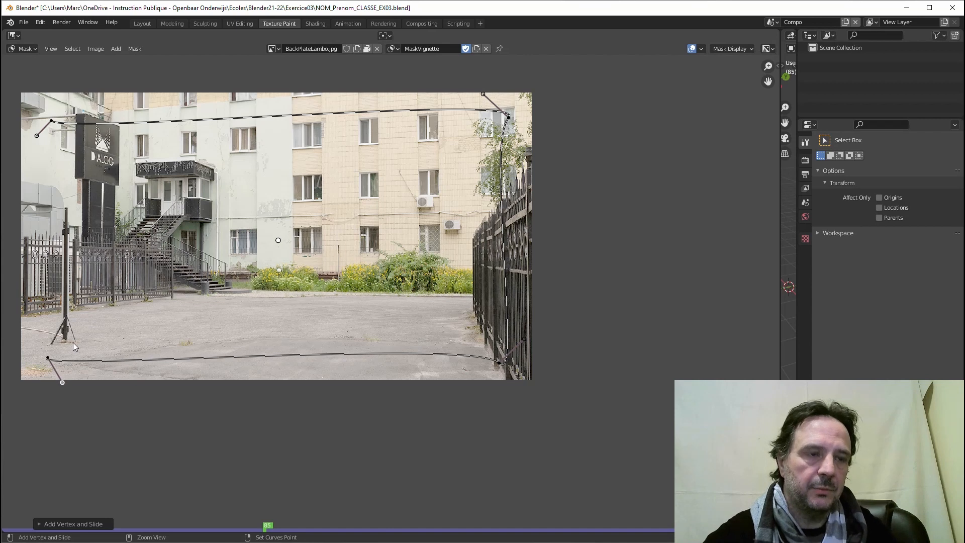
key("alt+c")
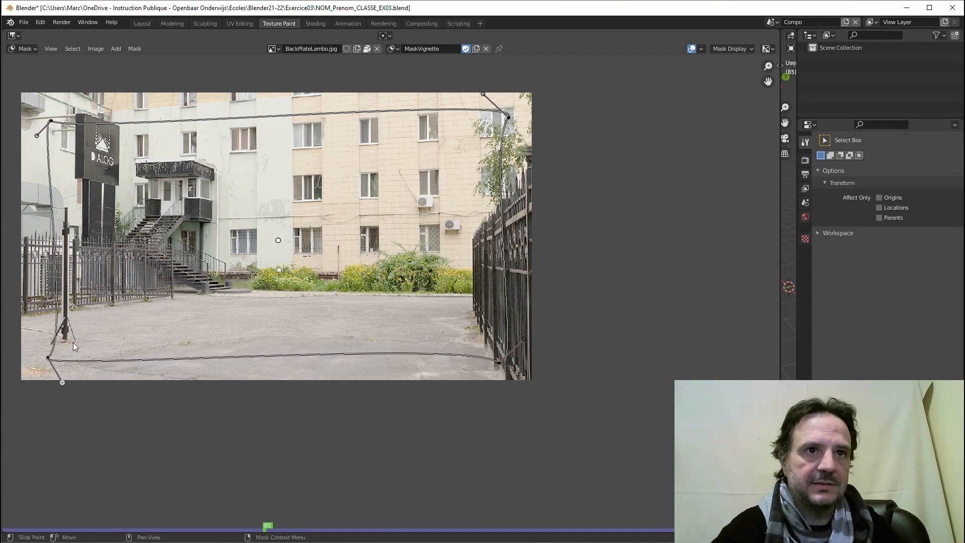
- Adjust the curve handles and corner points of MaskVignette to shape it into a rounded frame around the photo
left_click_drag(62, 383, 84, 327)
left_click_drag(85, 333, 87, 333)
left_click_drag(38, 137, 52, 121)
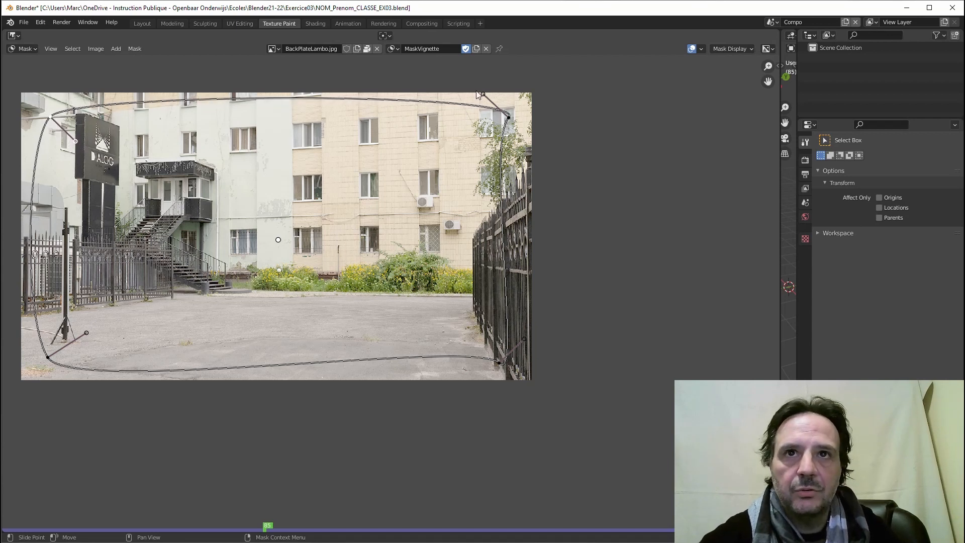
left_click_drag(482, 94, 508, 120)
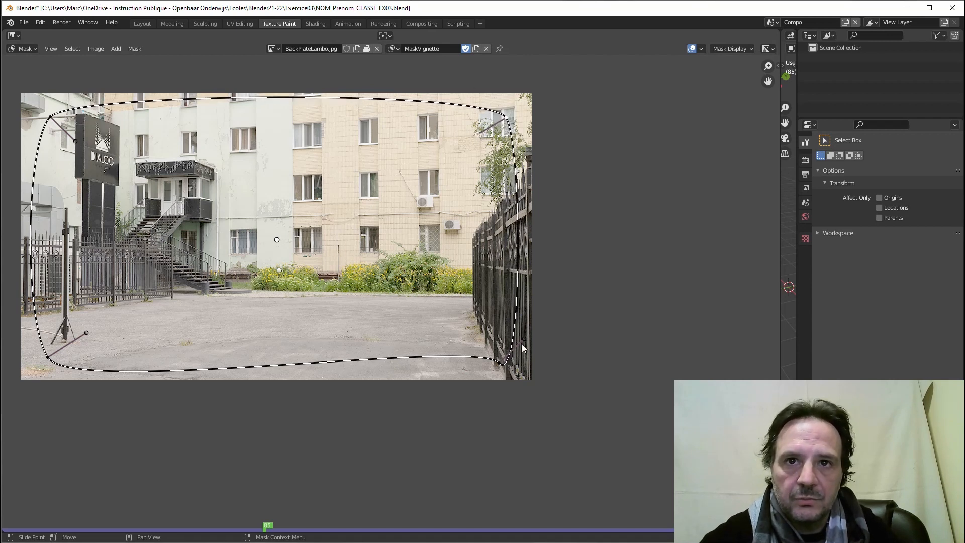
left_click_drag(523, 346, 497, 353)
left_click_drag(55, 365, 83, 328)
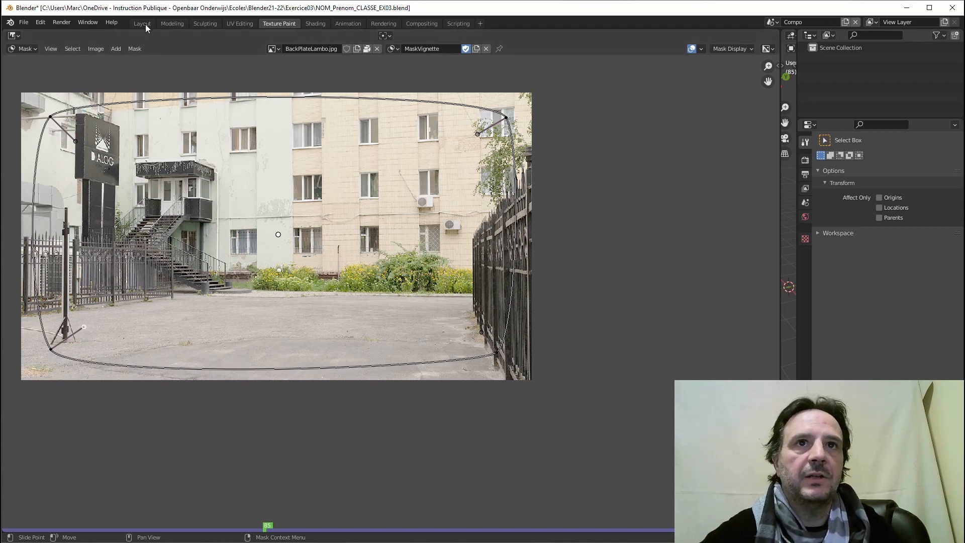
- Return to the Compositing workspace and add a Mask input node above the Alpha Over node
left_click(434, 23)
middle_click_drag(540, 341, 373, 348)
scroll(372, 348, "down", 5)
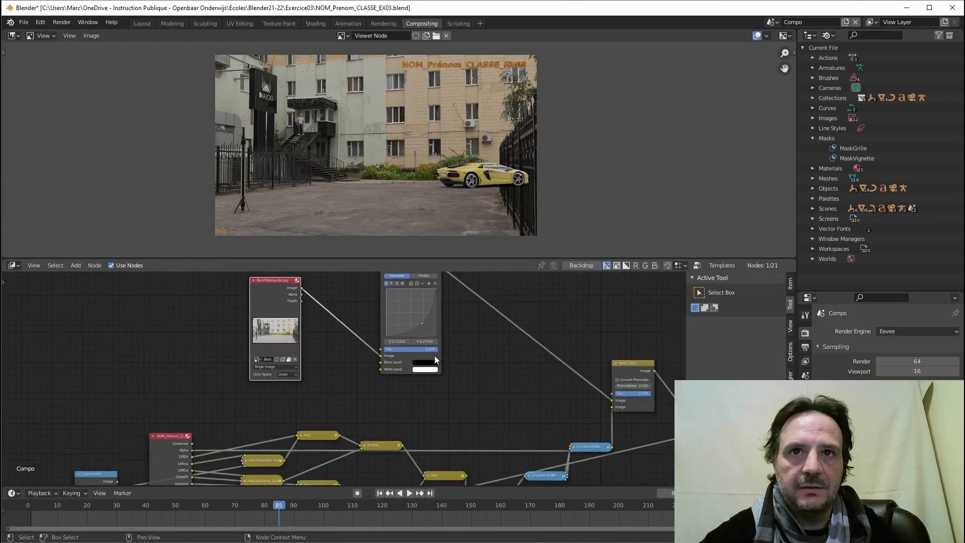
mouse_move(461, 352)
middle_mouse_down()
mouse_move(243, 372)
mouse_move(196, 386)
middle_mouse_up()
mouse_move(342, 321)
middle_mouse_down()
mouse_move(303, 328)
mouse_move(320, 332)
middle_mouse_up()
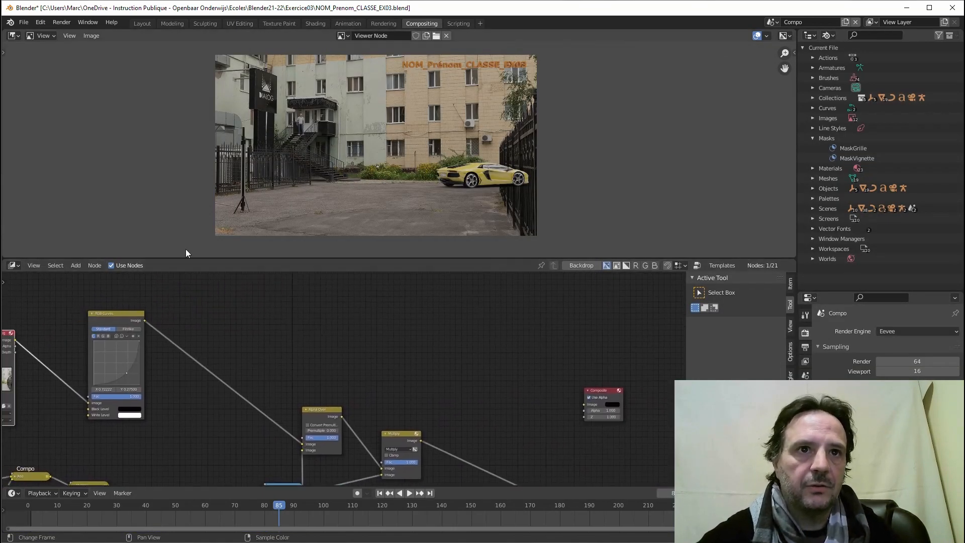
left_click(78, 265)
mouse_move(103, 291)
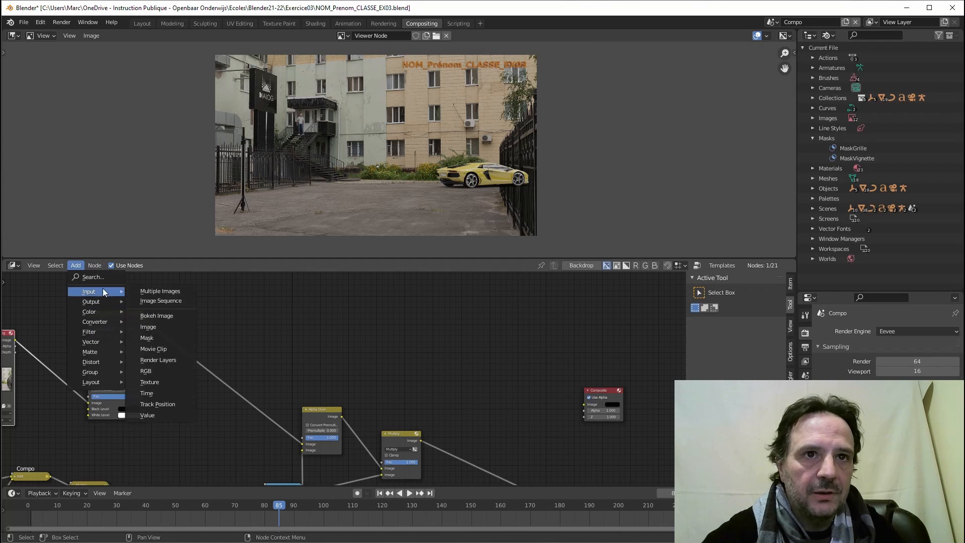
left_click(155, 337)
left_click(329, 322)
scroll(330, 323, "up", 4)
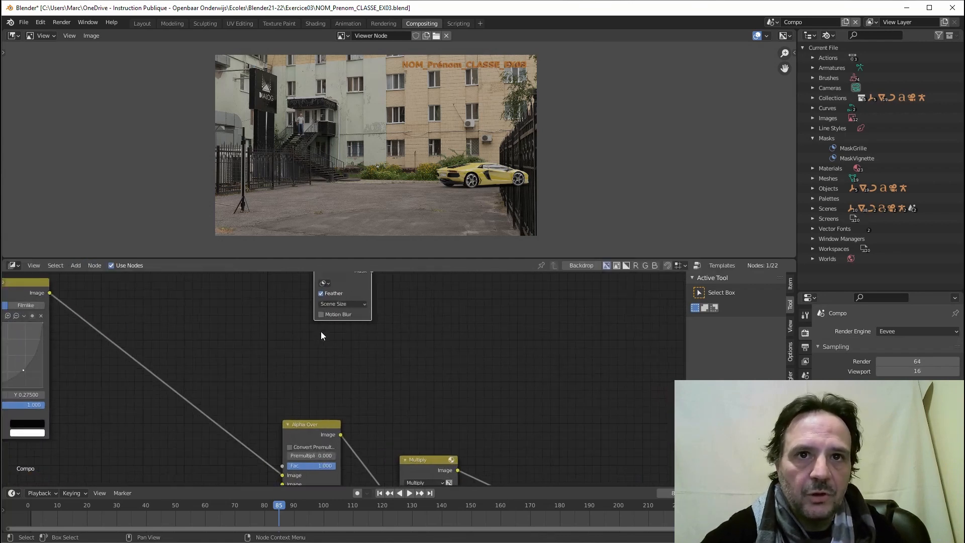
- Assign MaskGrille to the new Mask node and move the node into free space above the node chain
left_click(302, 330)
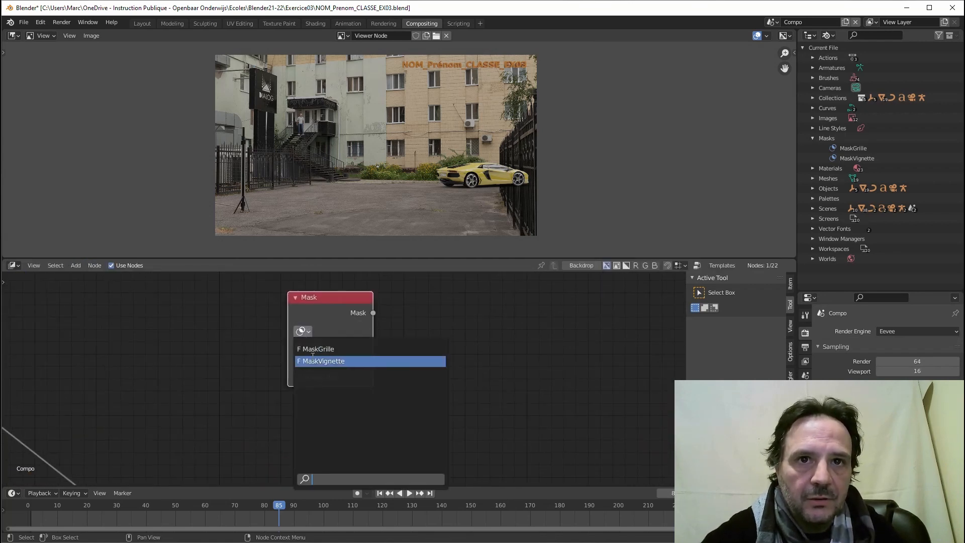
left_click(321, 349)
scroll(299, 376, "down", 5)
scroll(300, 388, "down", 3)
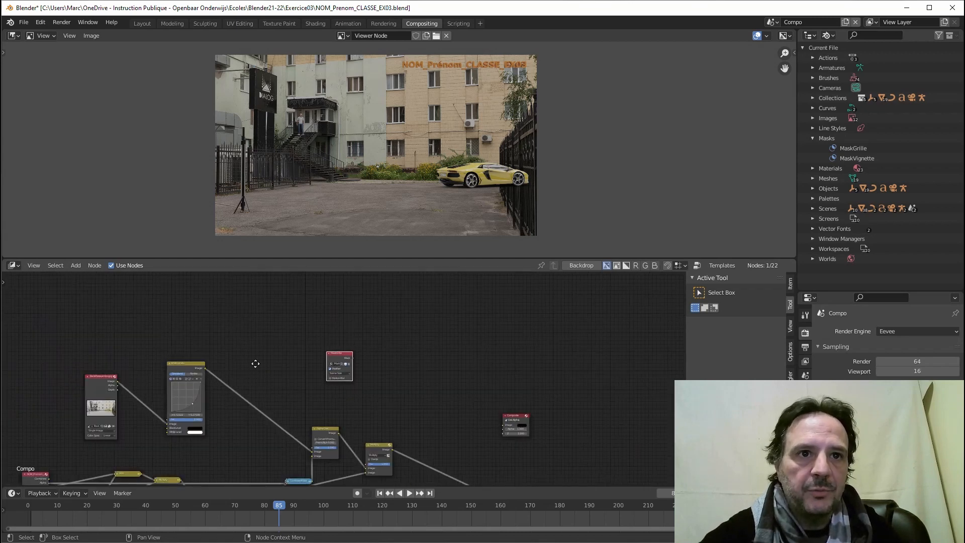
middle_click_drag(255, 364, 262, 346)
left_click_drag(351, 339, 328, 305)
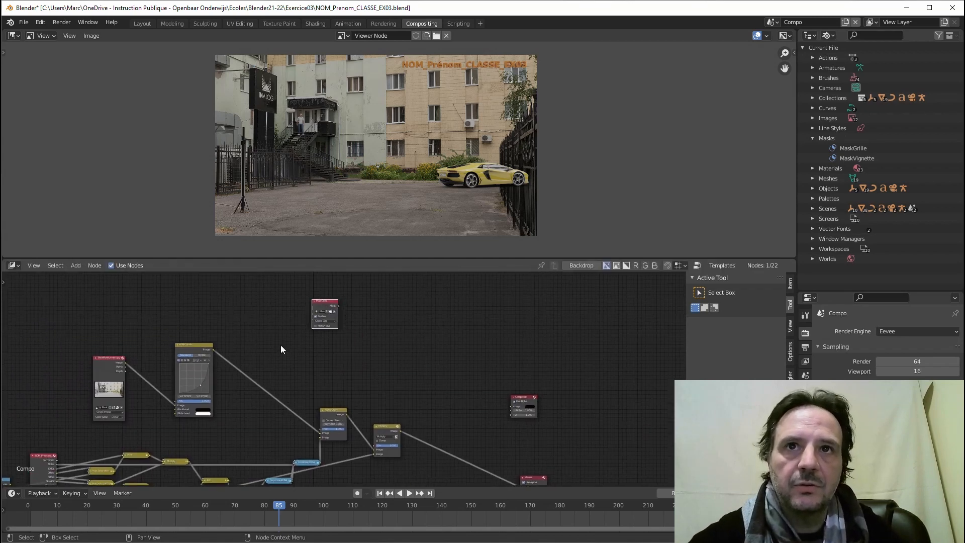
- Add a Mix color node beside the MaskGrille node
scroll(280, 345, "up", 2)
middle_click_drag(283, 343, 276, 358)
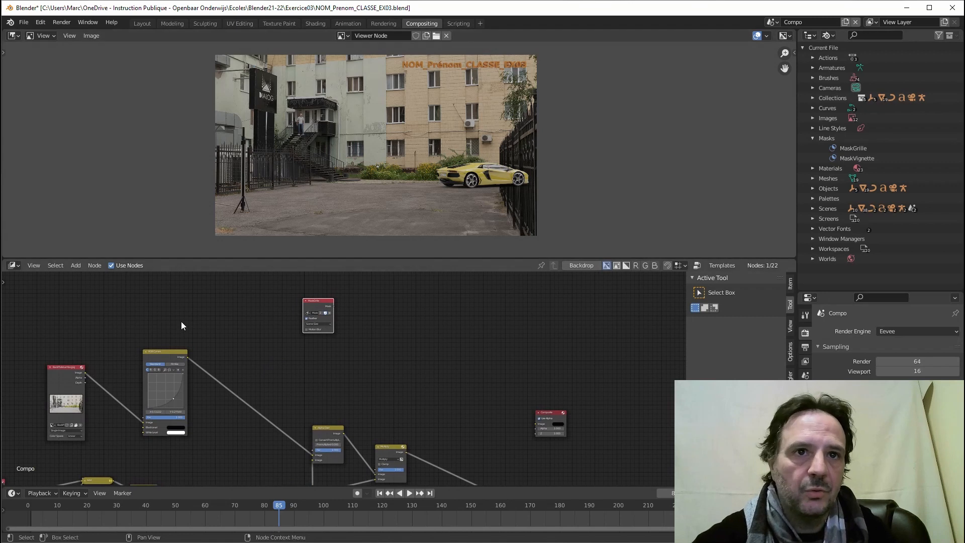
left_click(74, 265)
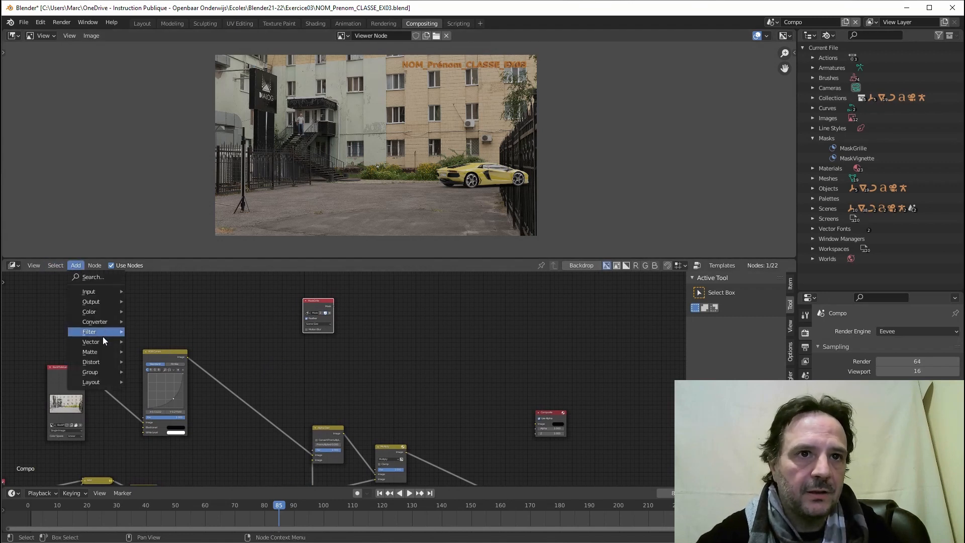
mouse_move(101, 310)
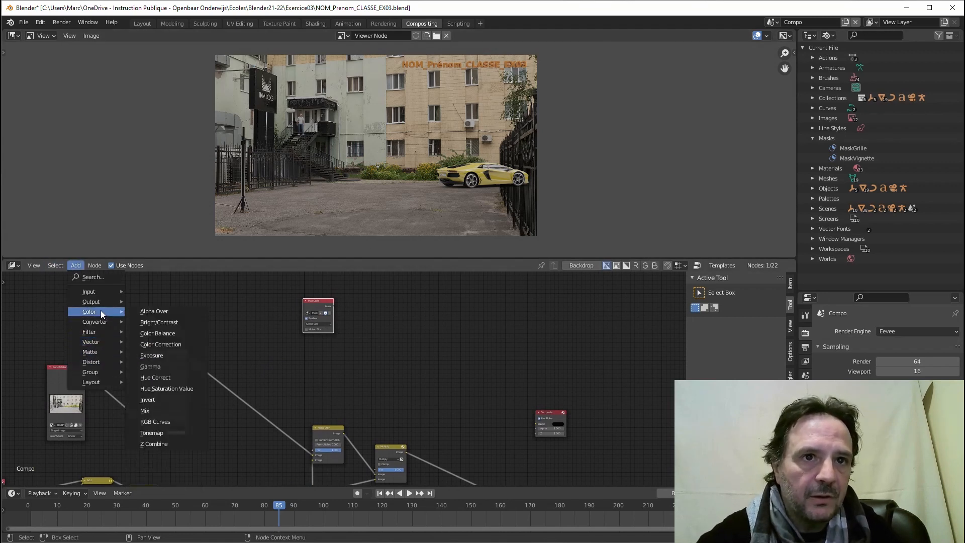
left_click(151, 407)
left_click(397, 315)
scroll(357, 360, "up", 1)
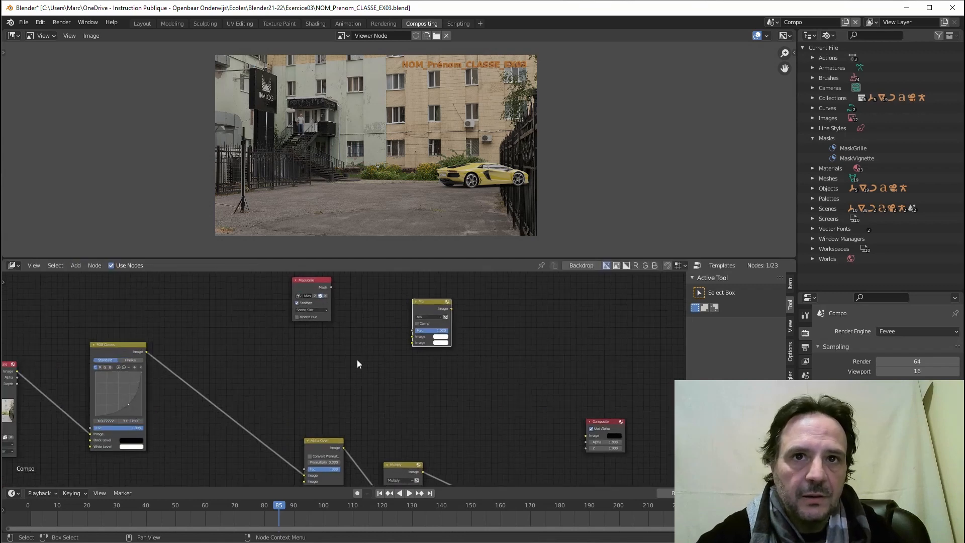
- Link the RGB Curves output to the Mix node's first image input and the MaskGrille output to its second
middle_click_drag(316, 355, 301, 374)
left_click_drag(317, 306, 397, 356)
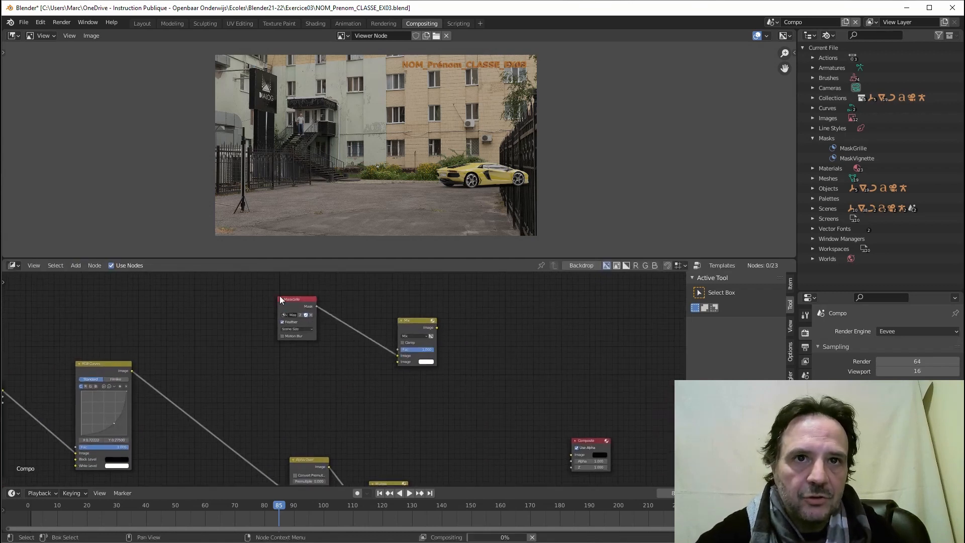
left_click_drag(279, 297, 272, 359)
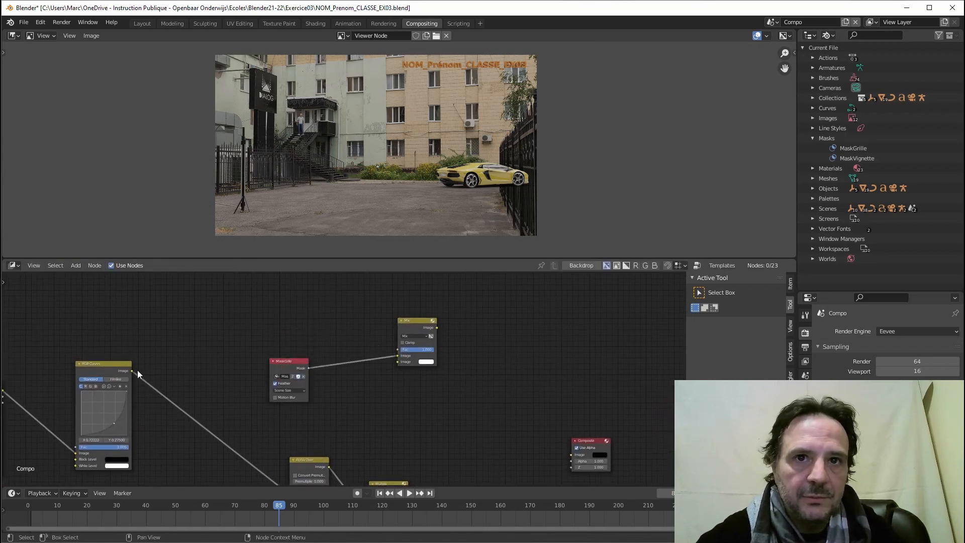
left_click_drag(138, 371, 397, 364)
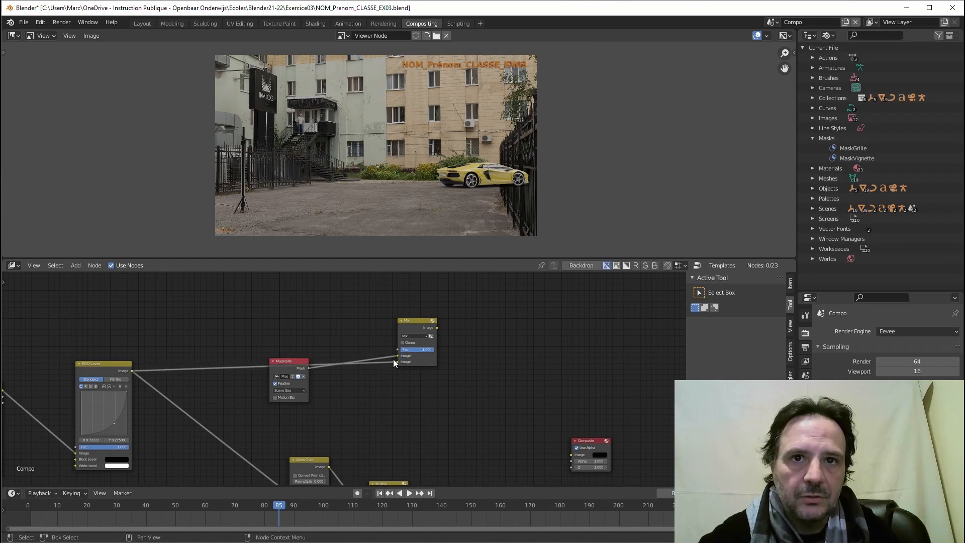
left_click(399, 360)
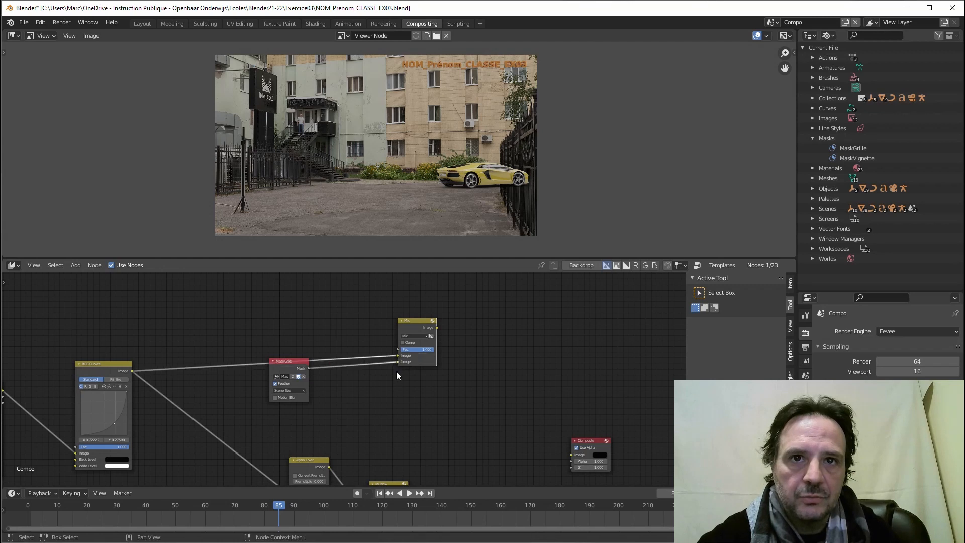
- Space out the MaskGrille and Mix nodes and preview the Mix node's output in the viewer
left_click(300, 360)
left_click_drag(294, 359, 304, 372)
left_click_drag(418, 322, 402, 321)
scroll(402, 321, "up", 1)
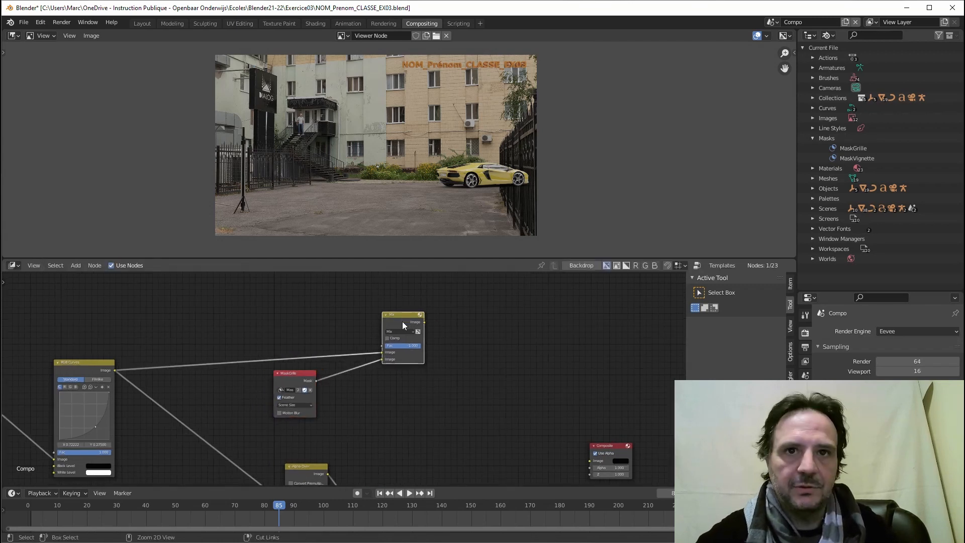
left_click(400, 320, "ctrl+shift")
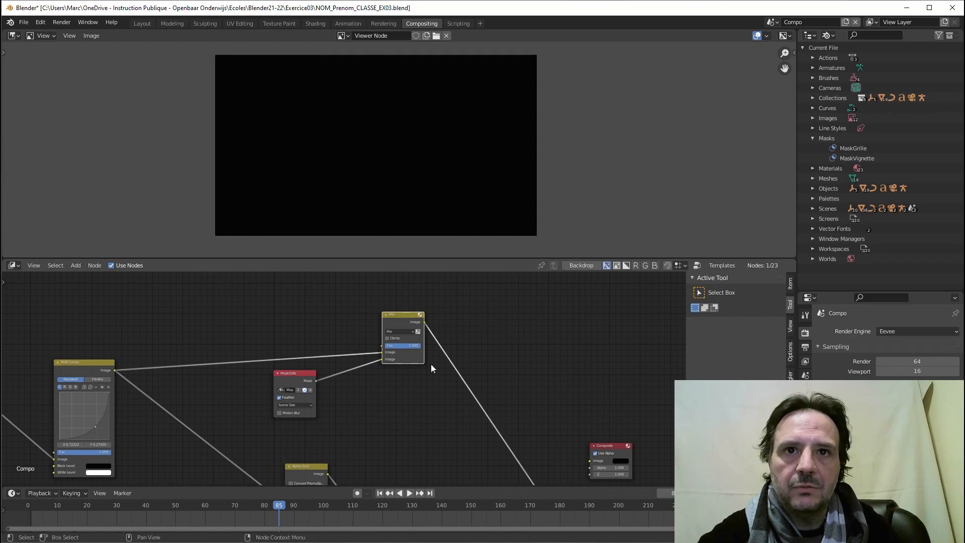
scroll(437, 366, "down", 4)
middle_click_drag(426, 326, 406, 349)
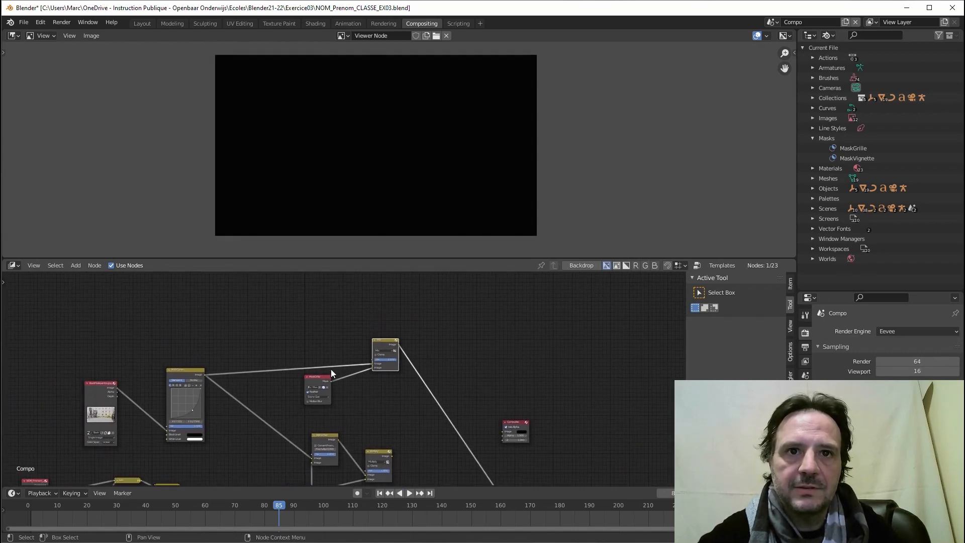
left_click_drag(318, 378, 232, 375)
scroll(318, 388, "up", 3)
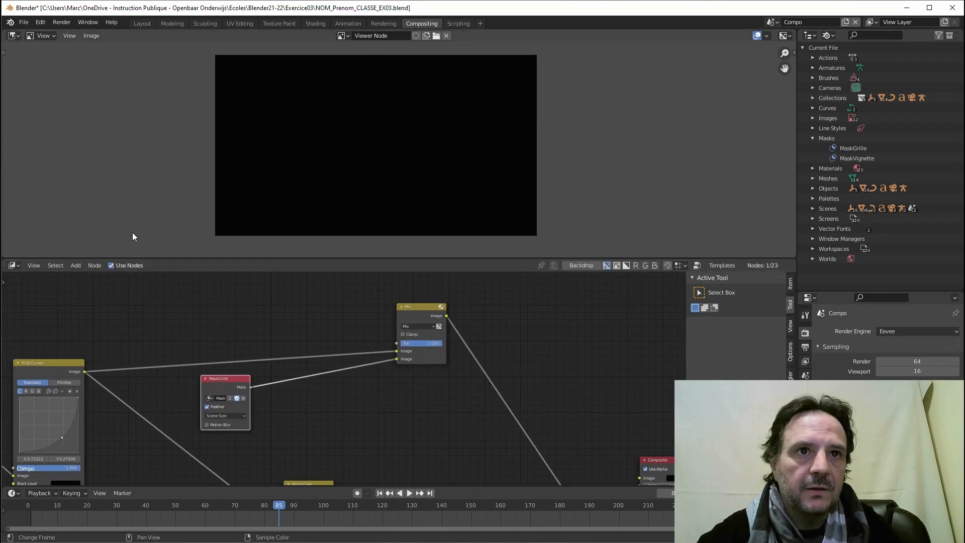
left_click(76, 265)
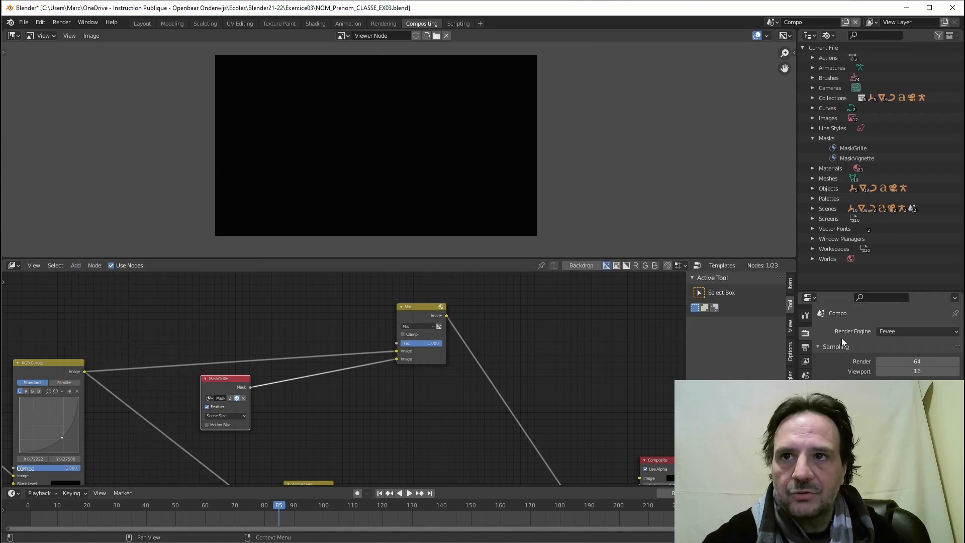
- Set the Compo scene's output resolution to 1280 × 720 px
left_click(805, 347)
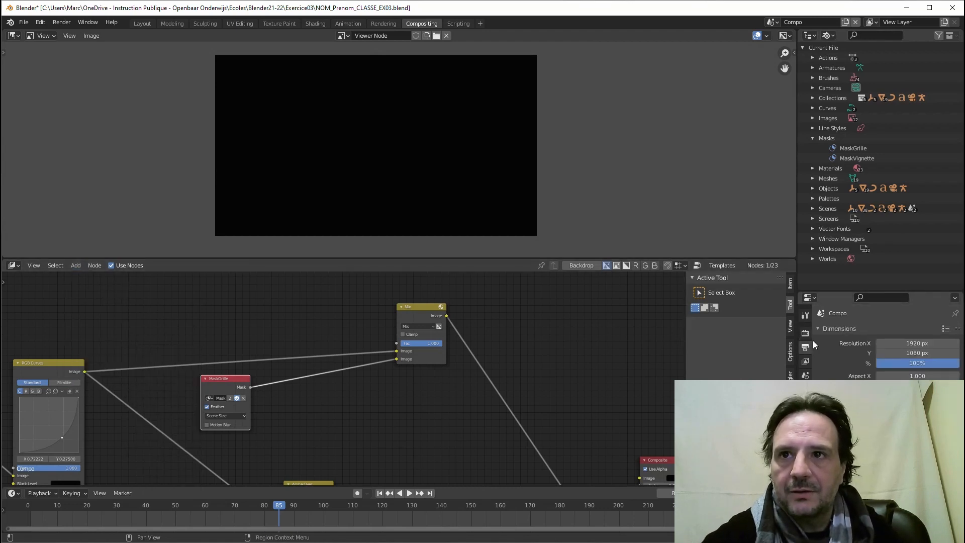
left_click(911, 343)
type("1280")
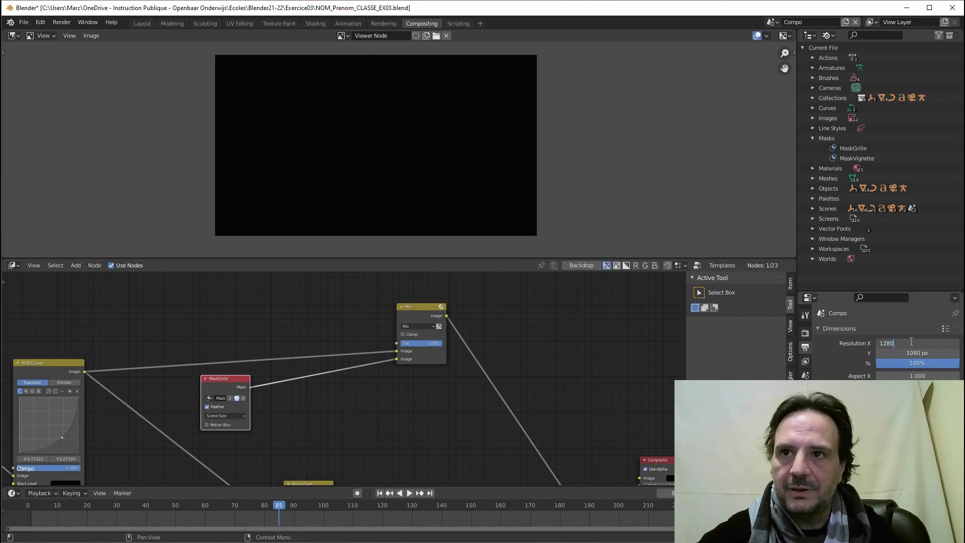
key("Tab")
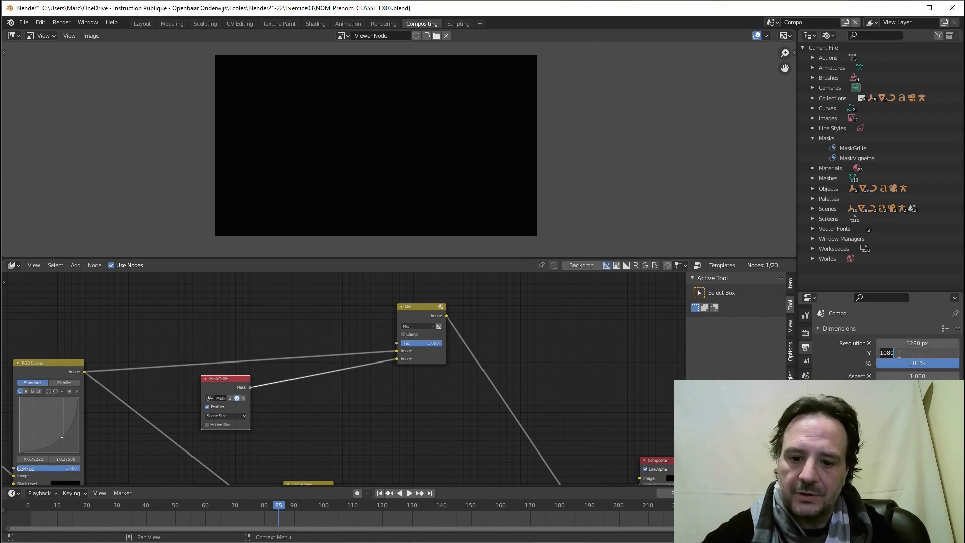
type("720")
key("Return")
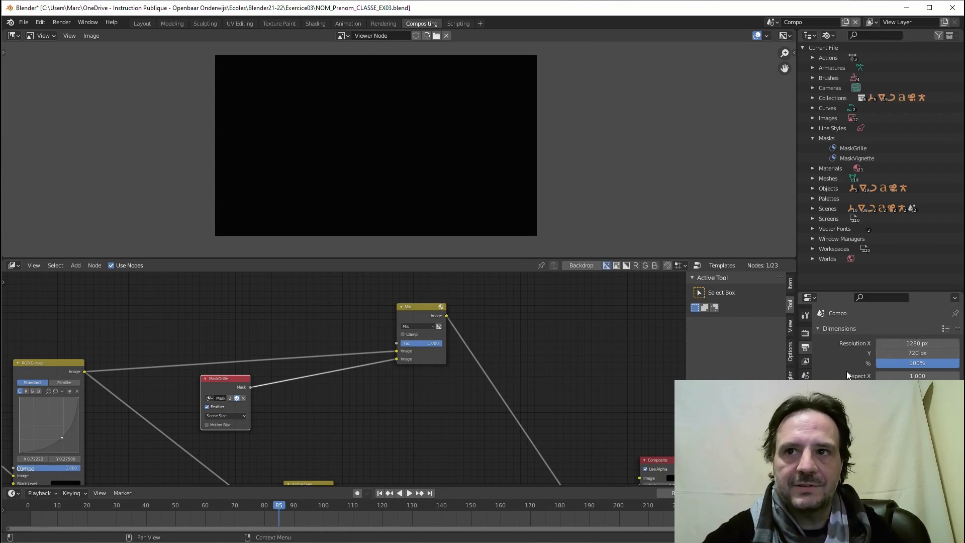
- Insert a Transform distort node on the link between the MaskGrille and Mix nodes
mouse_move(228, 378)
left_mouse_down()
mouse_move(245, 377)
mouse_move(229, 377)
left_mouse_up()
left_click(76, 265)
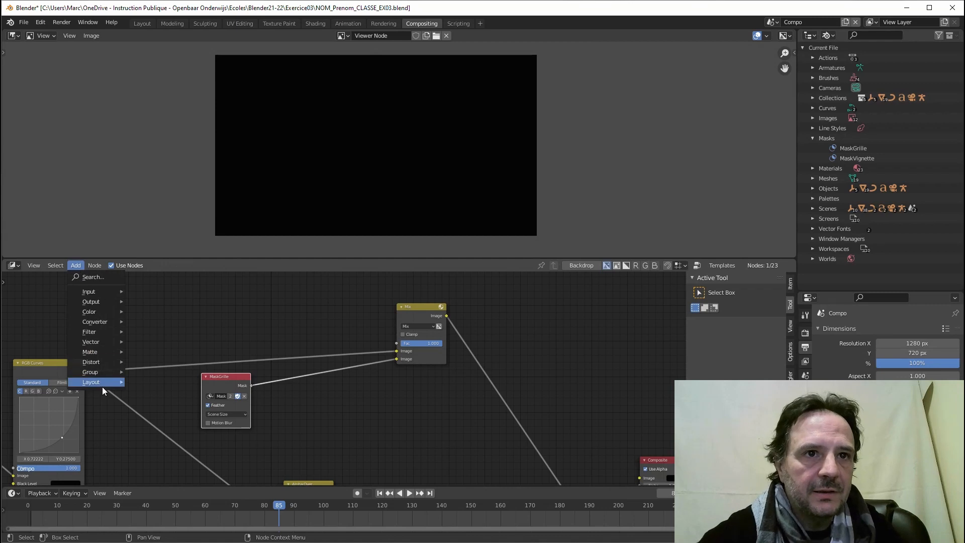
mouse_move(99, 363)
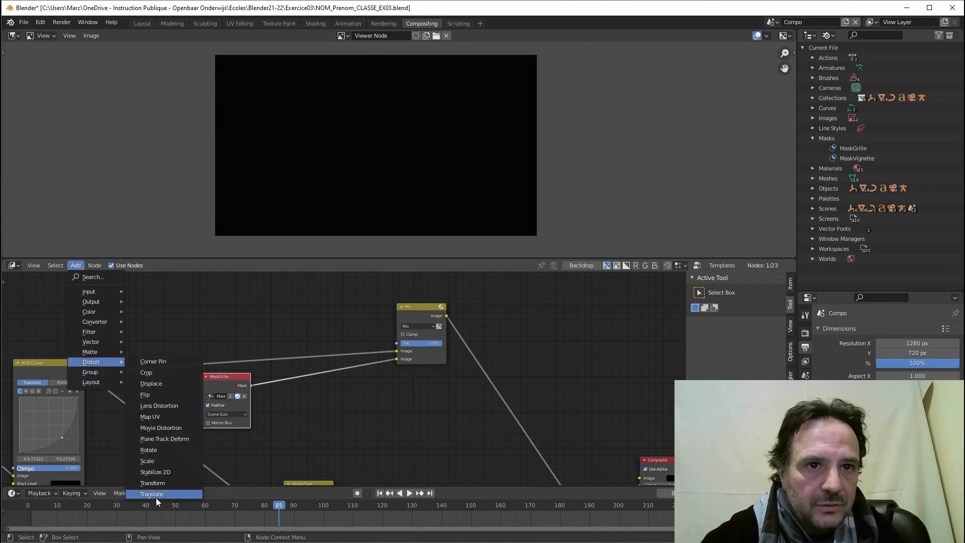
left_click(152, 483)
left_click(280, 372)
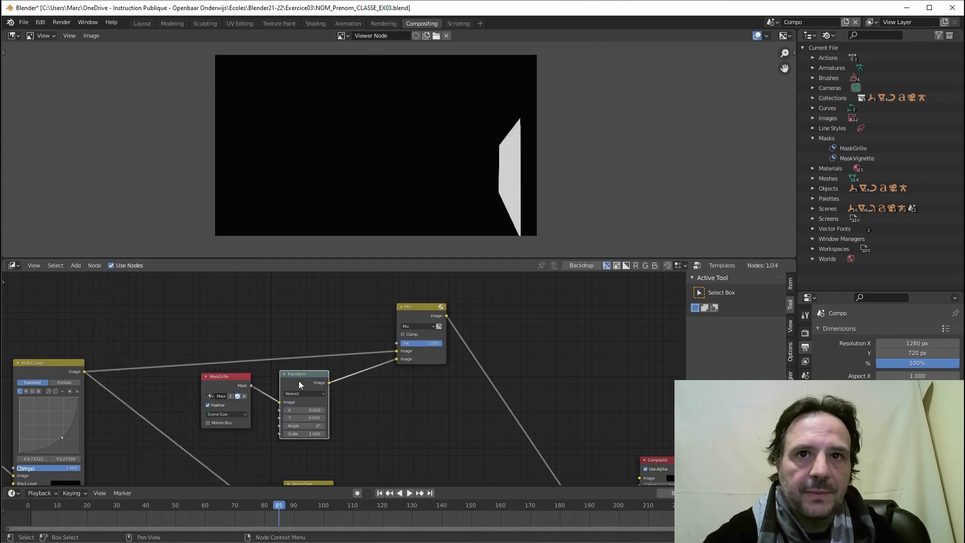
scroll(304, 411, "up", 1)
left_click_drag(296, 376, 295, 372)
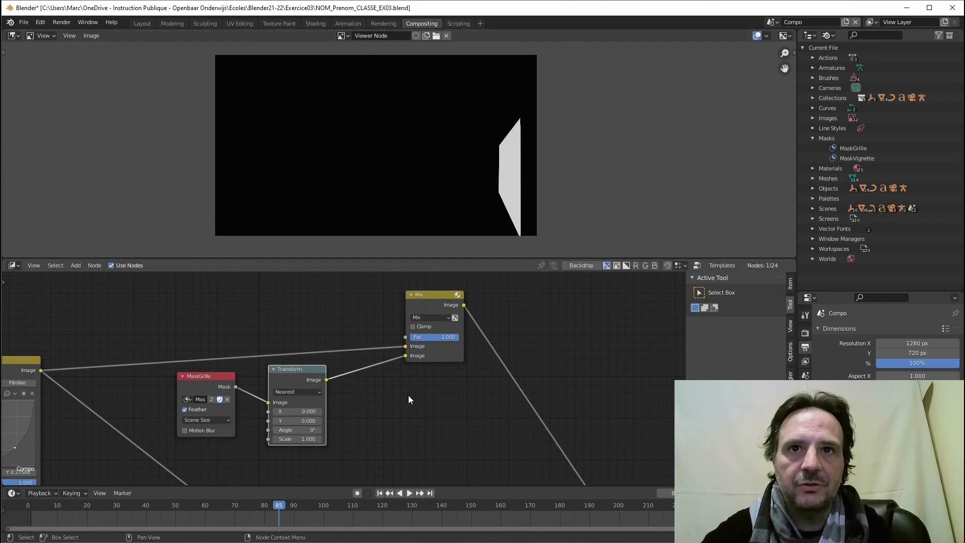
left_click_drag(209, 376, 209, 384)
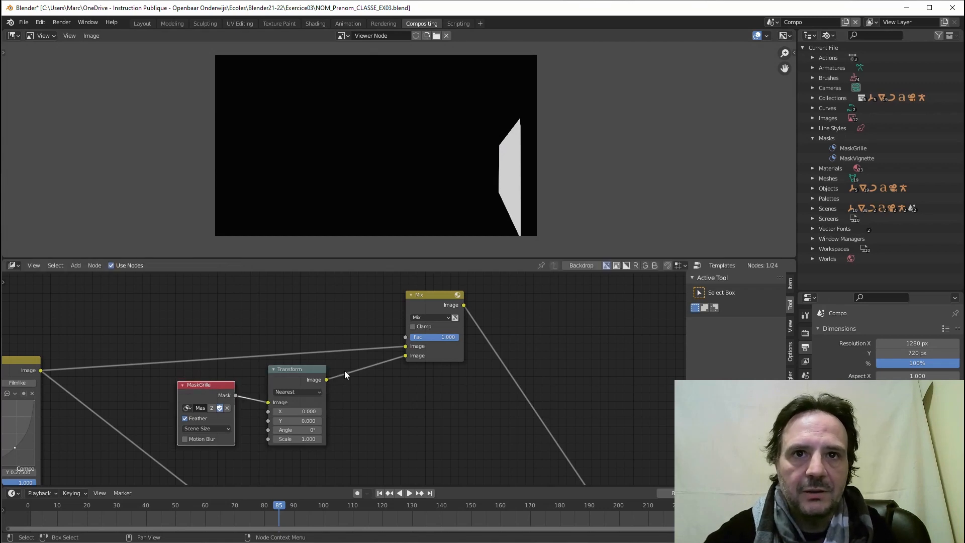
- Set the Mix node's blending mode to Soft Light and replace the Transform node with a direct link from MaskGrille
left_click(417, 316)
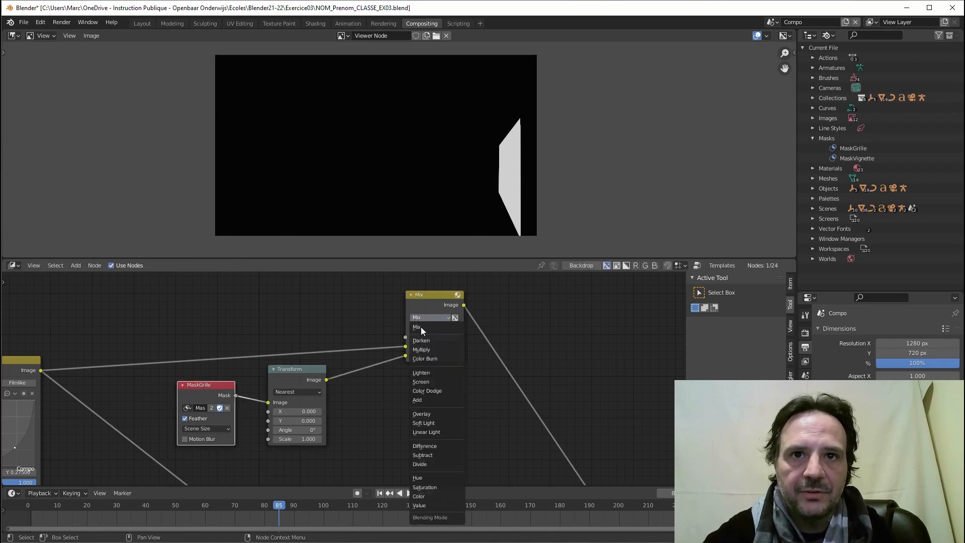
left_click(431, 424)
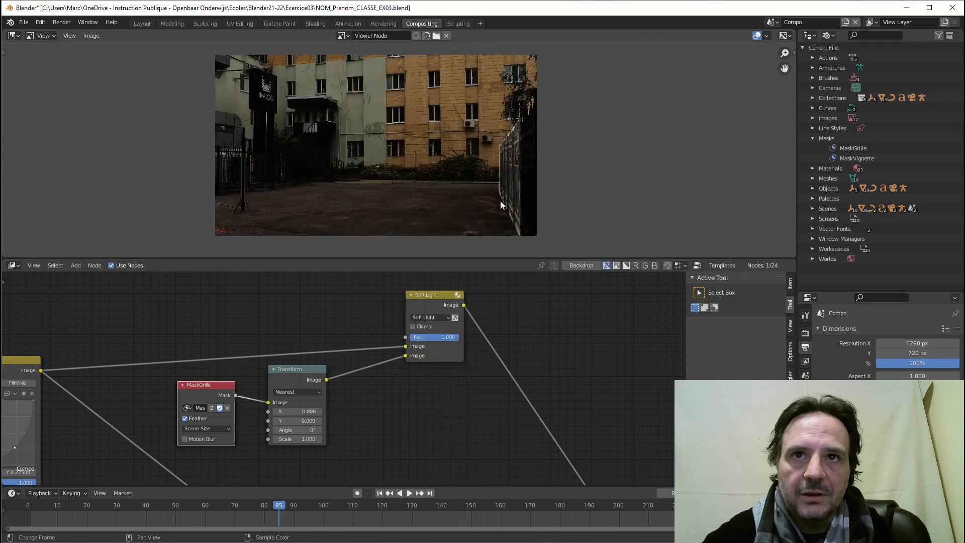
left_click(298, 376)
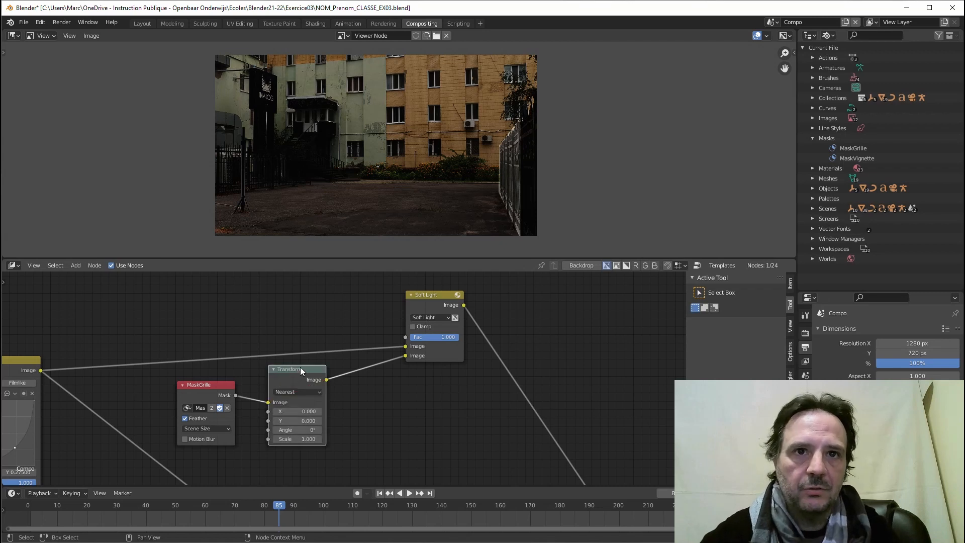
key("x")
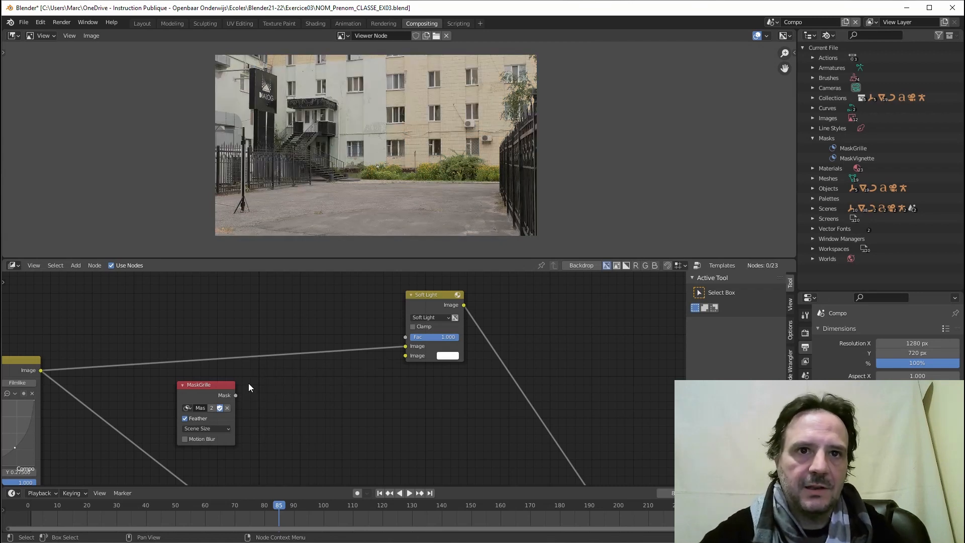
left_click_drag(235, 395, 405, 356)
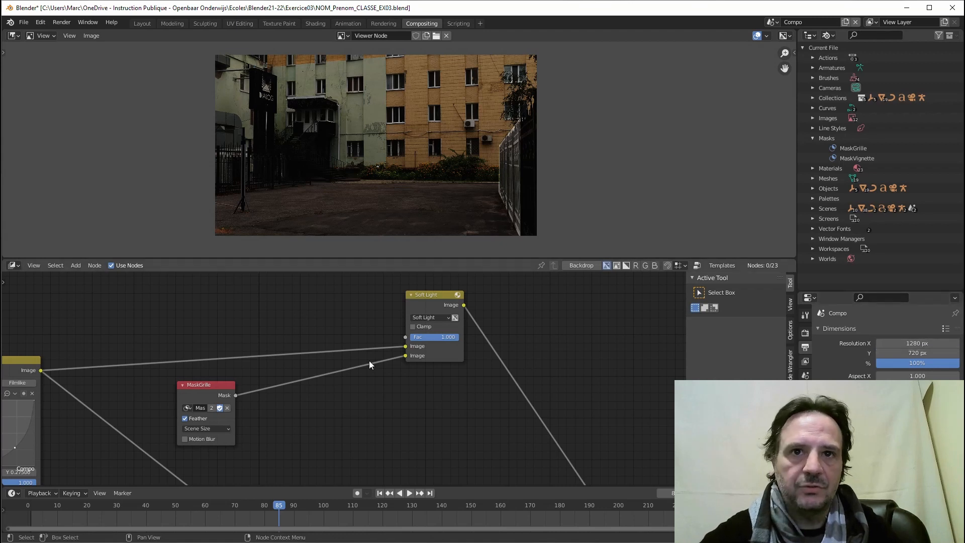
- Spread out the Soft Light and MaskGrille nodes and reroute the mask link to the Soft Light node's Fac input
scroll(371, 408, "down", 5)
middle_click_drag(406, 391, 331, 353)
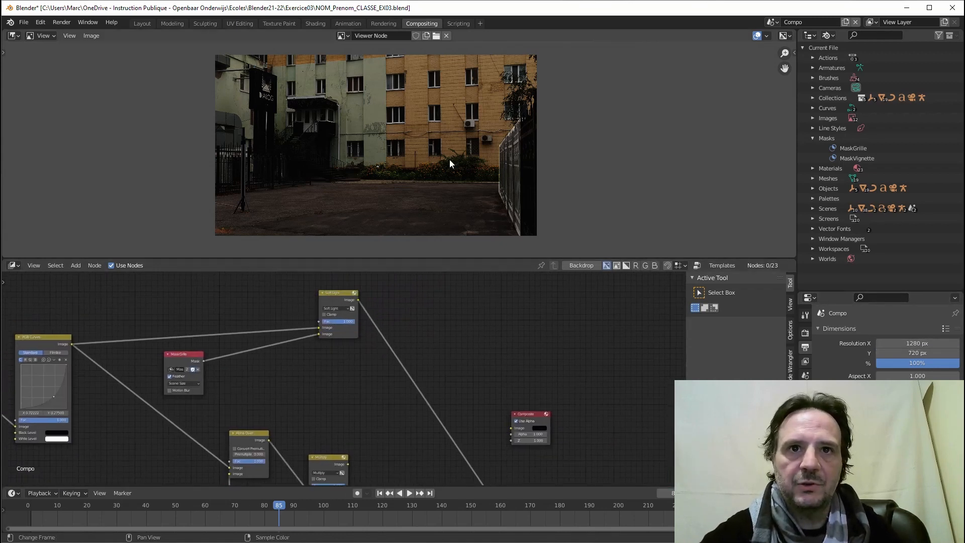
left_click_drag(342, 294, 448, 323)
left_click_drag(190, 355, 268, 279)
scroll(406, 360, "down", 1)
middle_click_drag(409, 360, 342, 351)
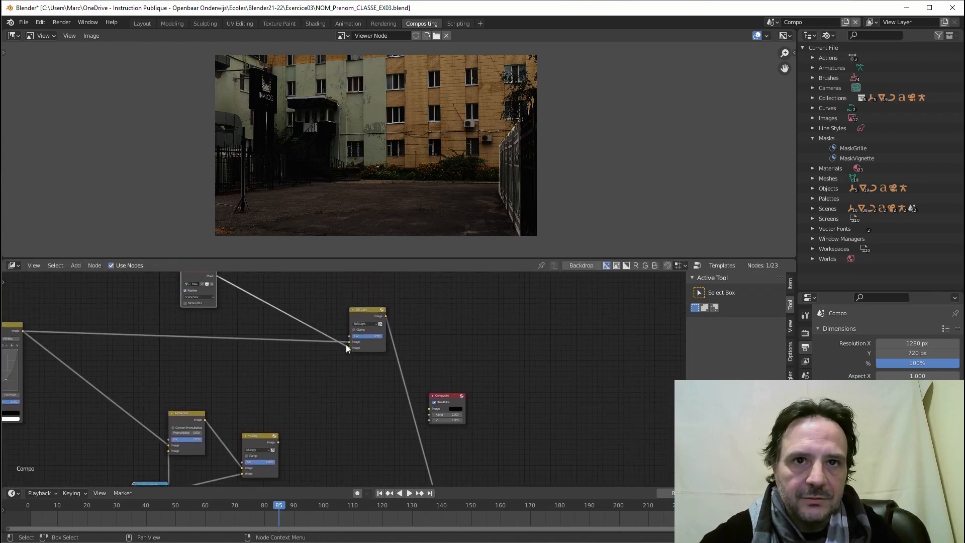
mouse_move(347, 348)
left_mouse_down()
mouse_move(315, 346)
mouse_move(349, 336)
left_mouse_up()
scroll(321, 410, "down", 1)
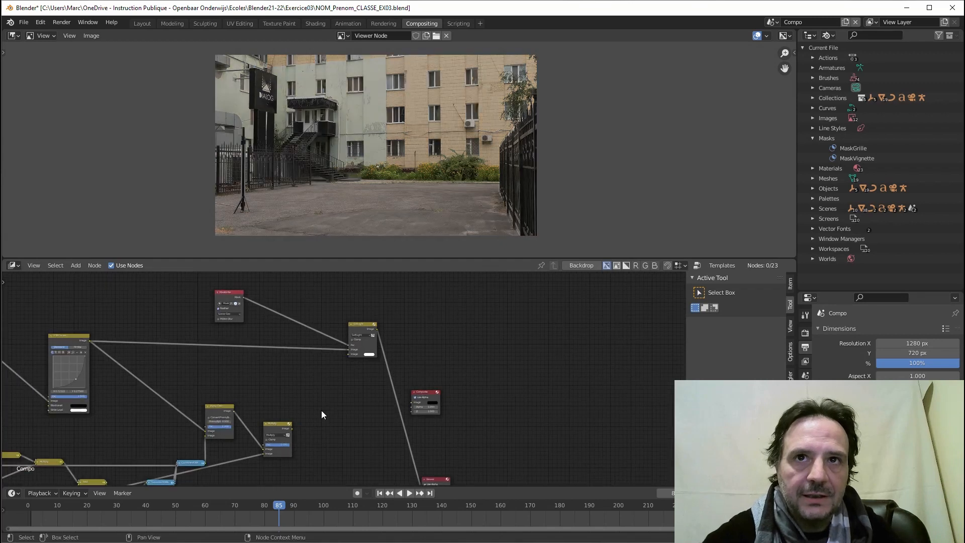
- Move the RGB Curves link to the Soft Light node's second image input and link the Multiply output to its first
middle_click_drag(321, 405, 323, 376)
scroll(322, 375, "up", 1)
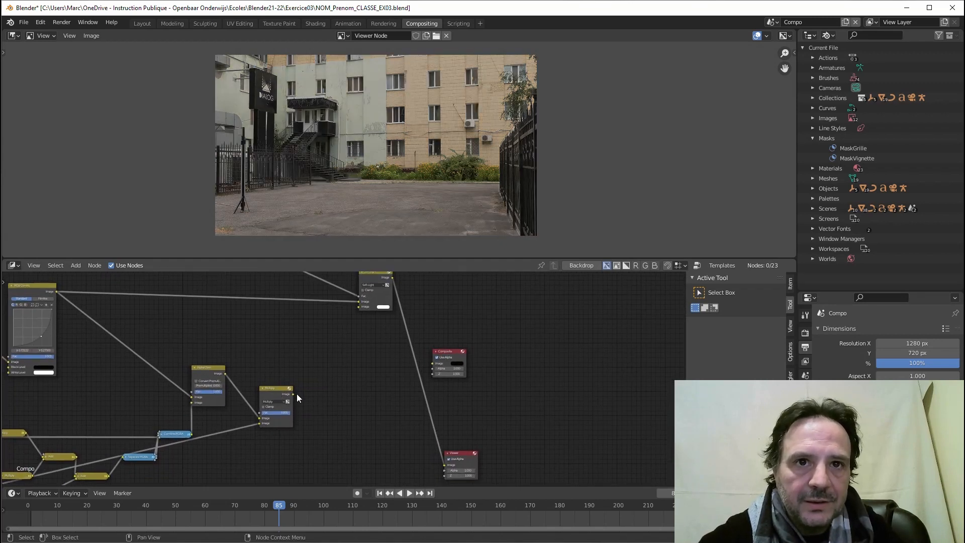
left_click_drag(293, 393, 313, 377)
middle_click_drag(344, 306, 340, 311)
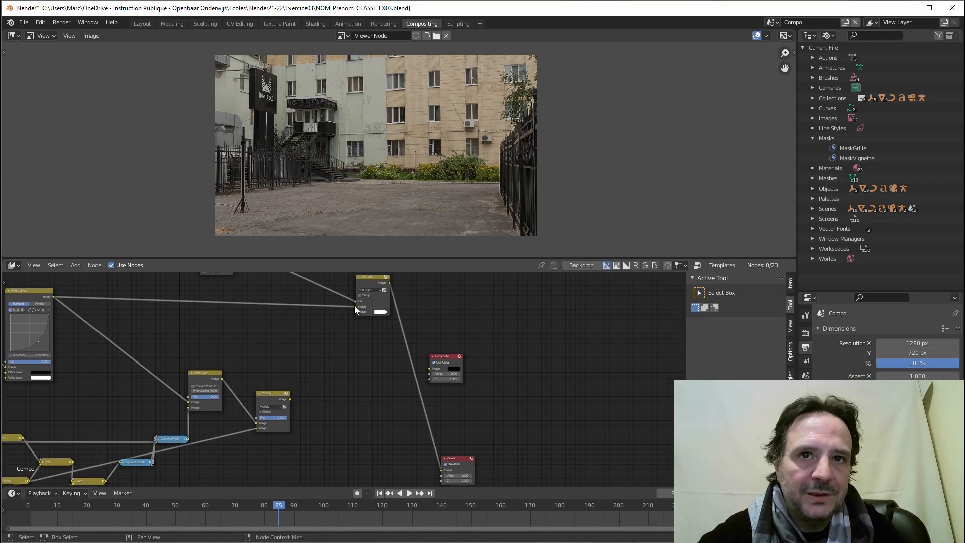
left_click_drag(355, 306, 356, 315)
left_click_drag(290, 399, 362, 310)
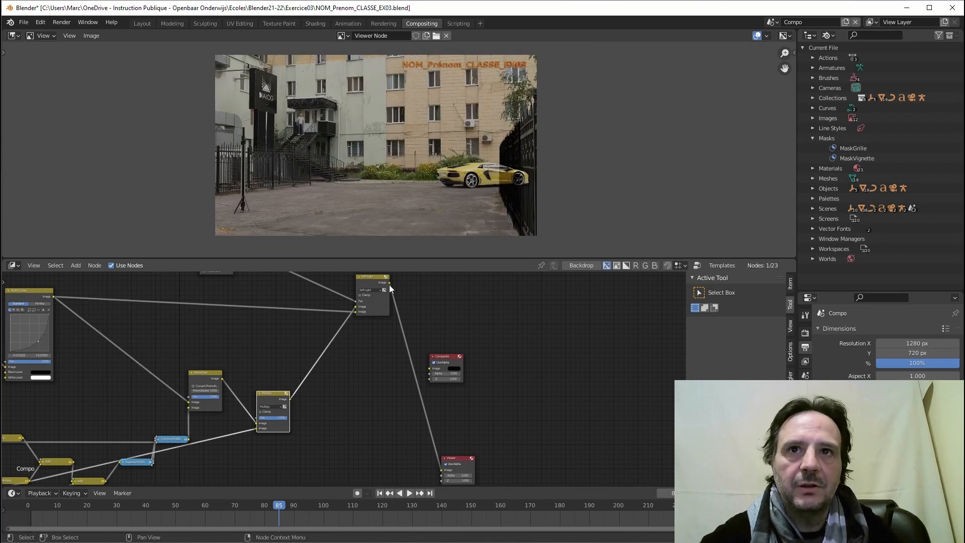
- Delete the Soft Light node and preview the Multiply node's output in the viewer
middle_click_drag(373, 285, 363, 355)
scroll(362, 335, "up", 4)
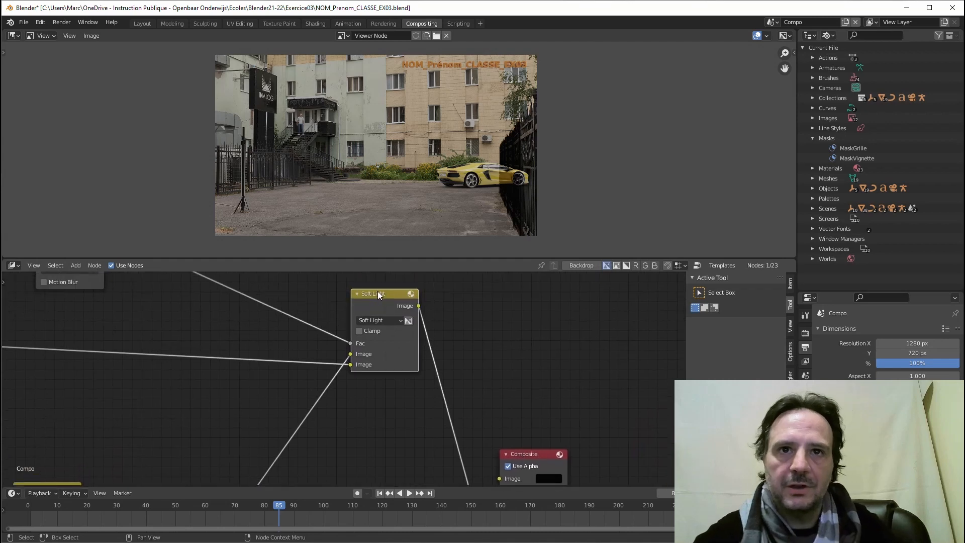
key("Delete")
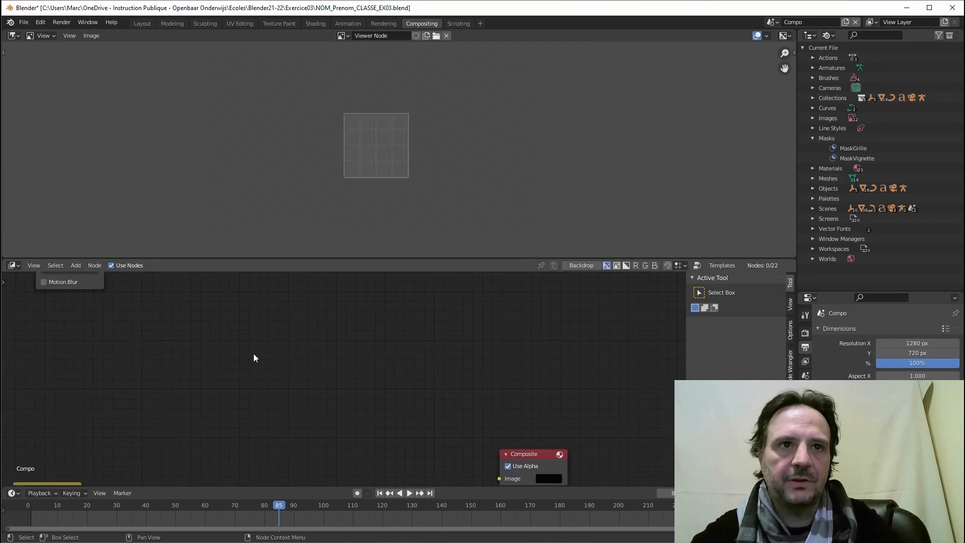
scroll(305, 379, "down", 6)
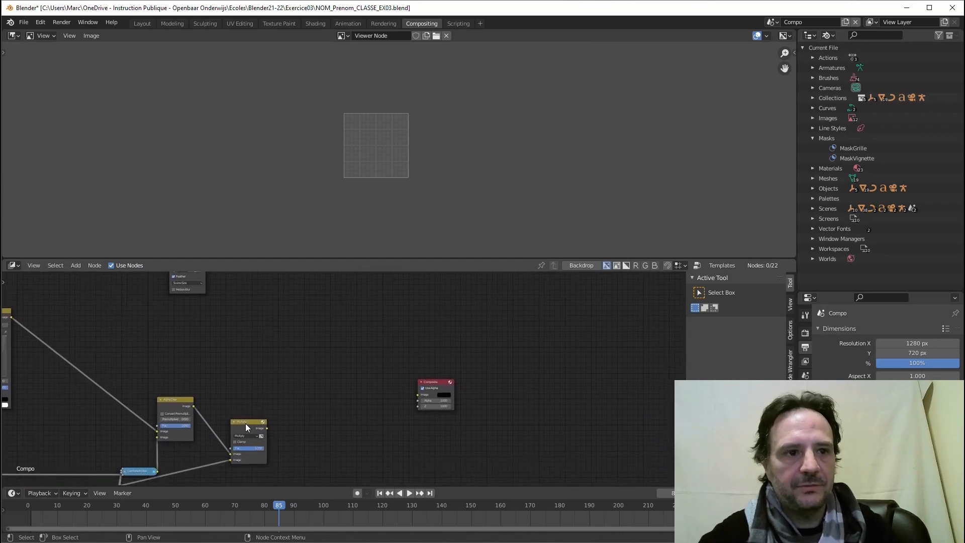
left_click(245, 423)
left_click(245, 423, "ctrl+shift")
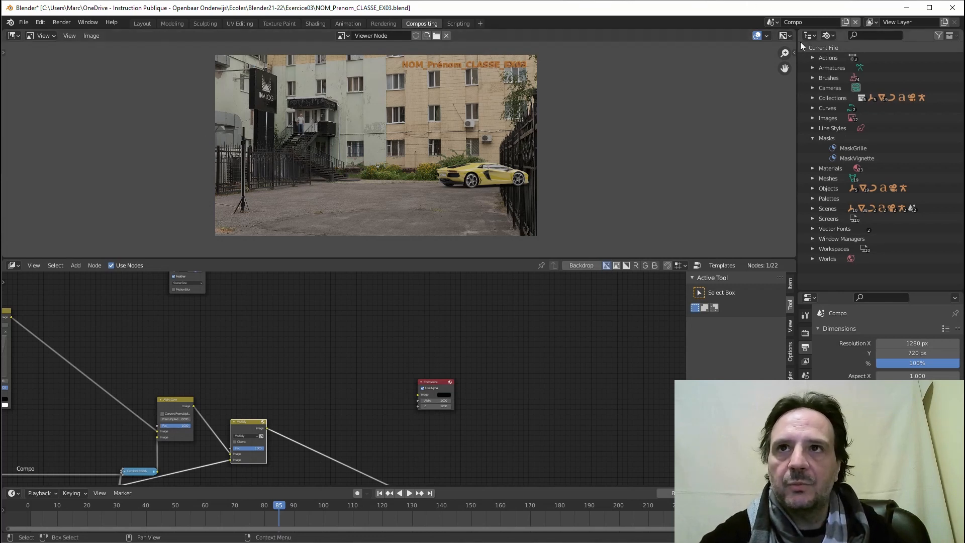
- Inspect the alpha channel of the previewed image, and restore the Color and Alpha display
left_click(786, 36)
left_click(788, 70)
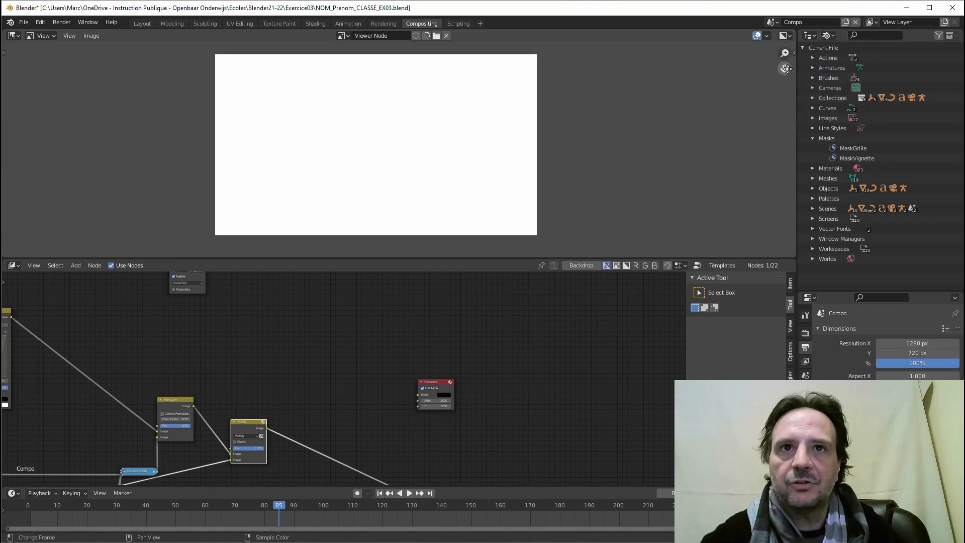
left_click(785, 36)
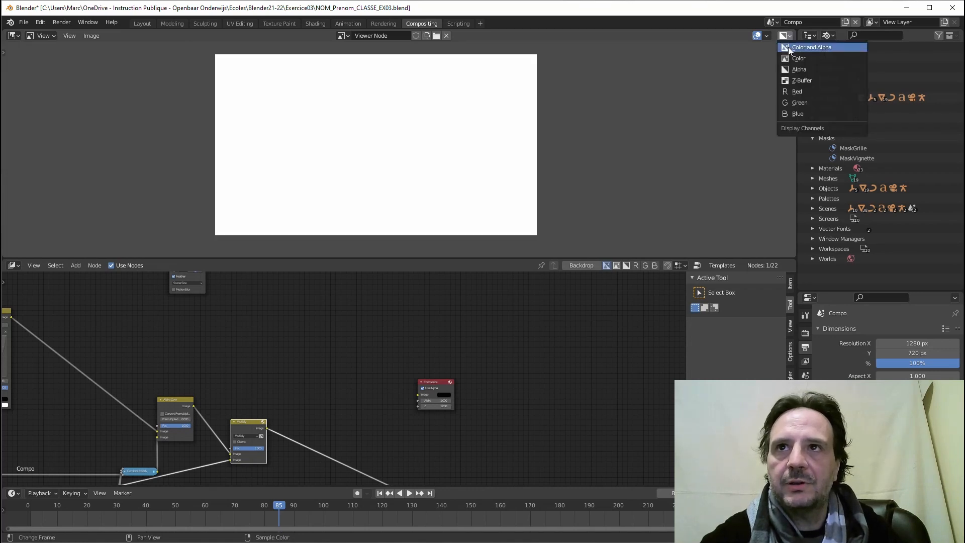
left_click(789, 51)
- Add an Alpha Over node in the free space between the Multiply and Composite nodes
scroll(372, 347, "down", 2)
middle_click_drag(365, 347, 326, 320)
scroll(300, 362, "up", 3)
middle_click_drag(301, 360, 352, 418)
middle_click_drag(236, 329, 271, 260)
middle_click_drag(271, 435, 271, 486)
scroll(279, 424, "down", 1)
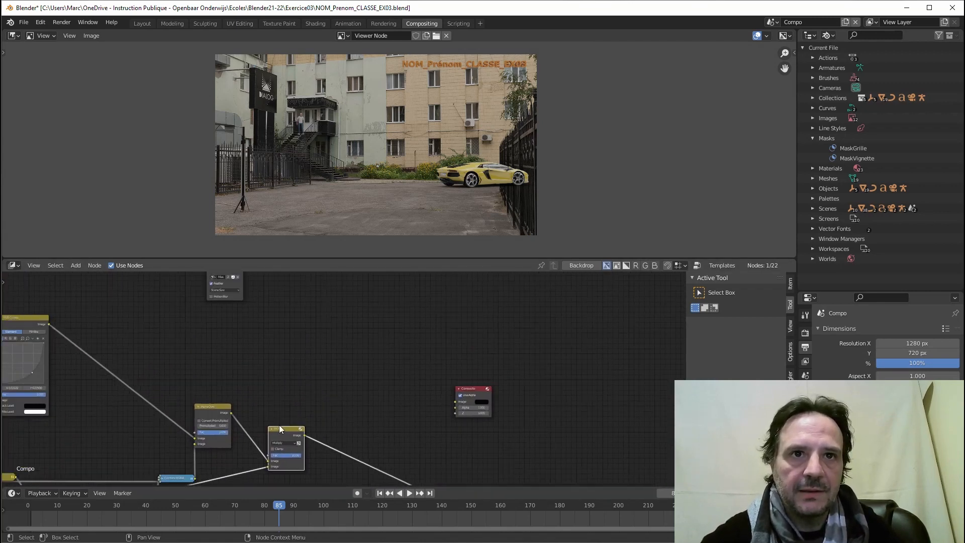
scroll(261, 410, "down", 1)
left_click(75, 266)
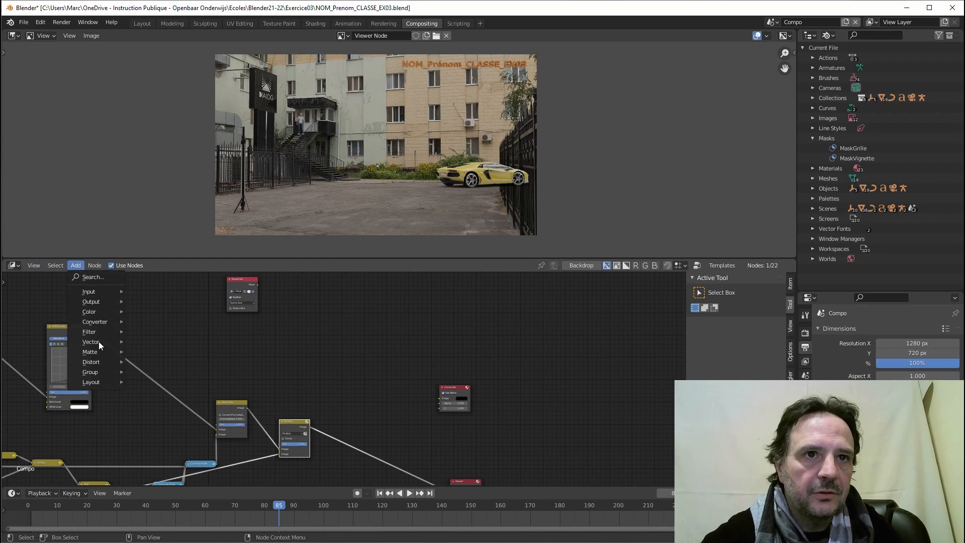
mouse_move(102, 313)
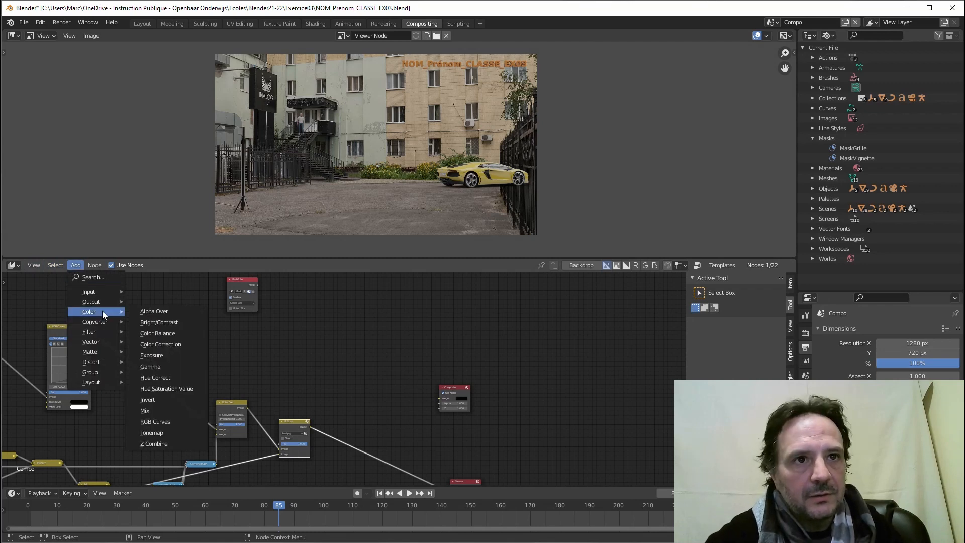
left_click(141, 314)
left_click(397, 339)
scroll(275, 392, "up", 1)
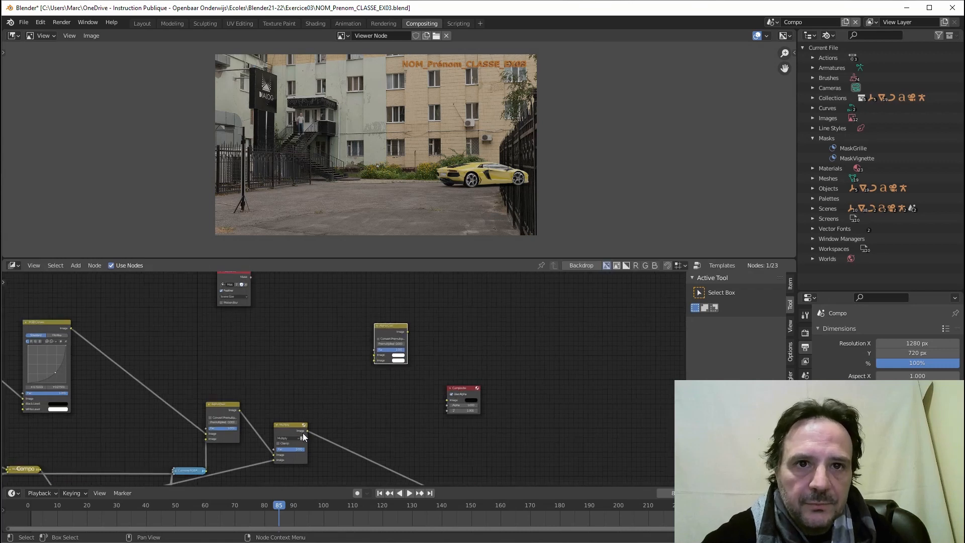
- Link Multiply, RGB Curves and MaskGrille to the new Alpha Over node's first image, second image and Fac inputs, and preview its output
left_click_drag(306, 431, 345, 393)
mouse_move(375, 362)
left_mouse_down()
mouse_move(363, 354)
mouse_move(373, 361)
mouse_move(358, 369)
mouse_move(373, 355)
left_mouse_up()
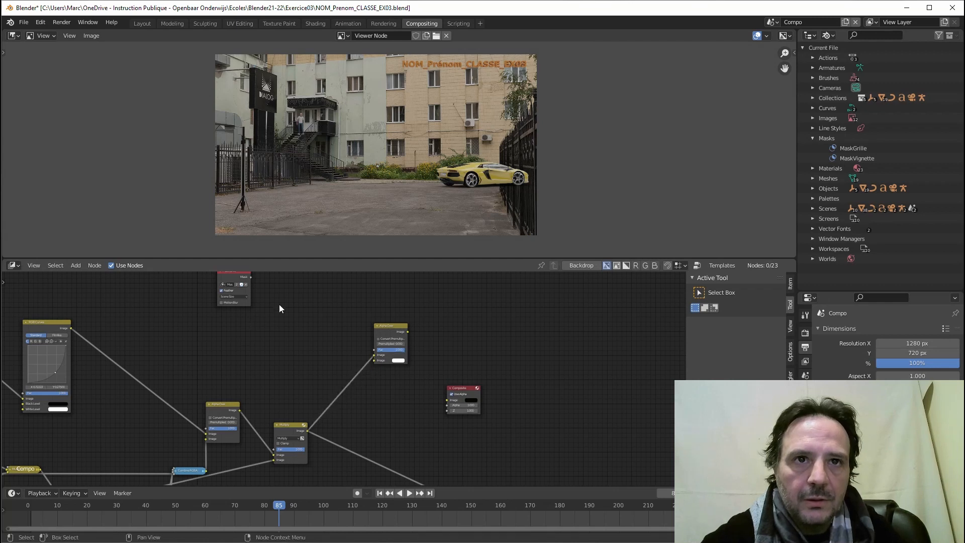
left_click_drag(71, 329, 374, 362)
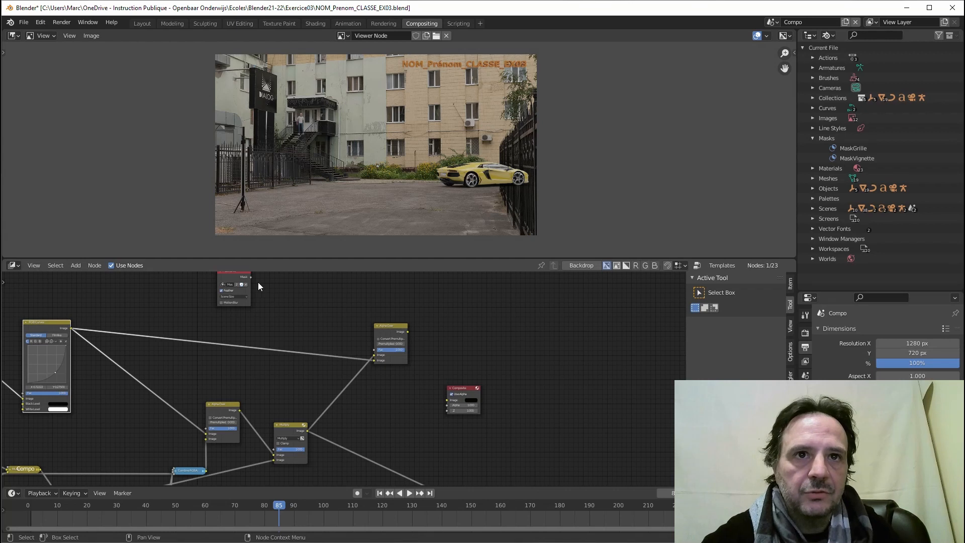
left_click_drag(252, 276, 378, 355)
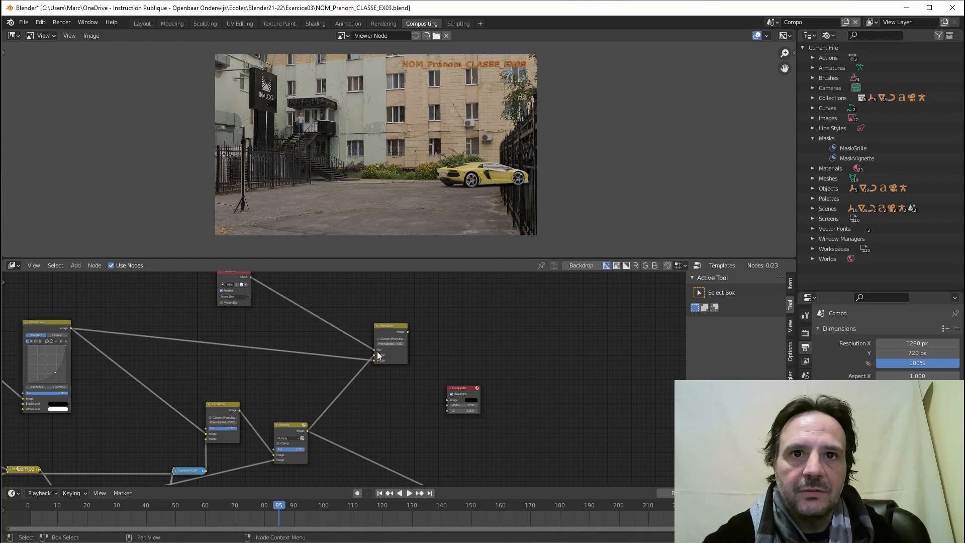
left_click(392, 330, "ctrl+shift")
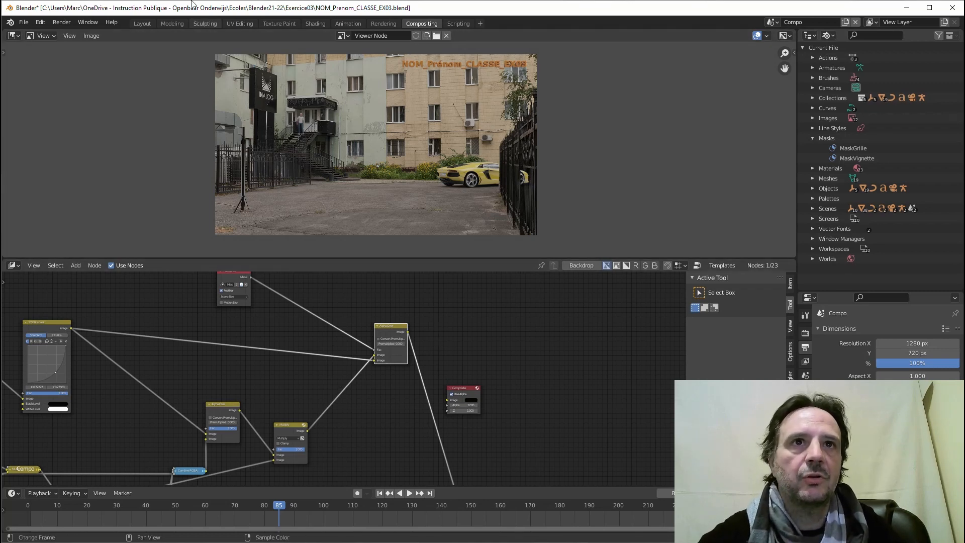
- Open MaskGrille in the Texture Paint workspace and extend its two right-hand points beyond the photo's right edge
left_click(279, 24)
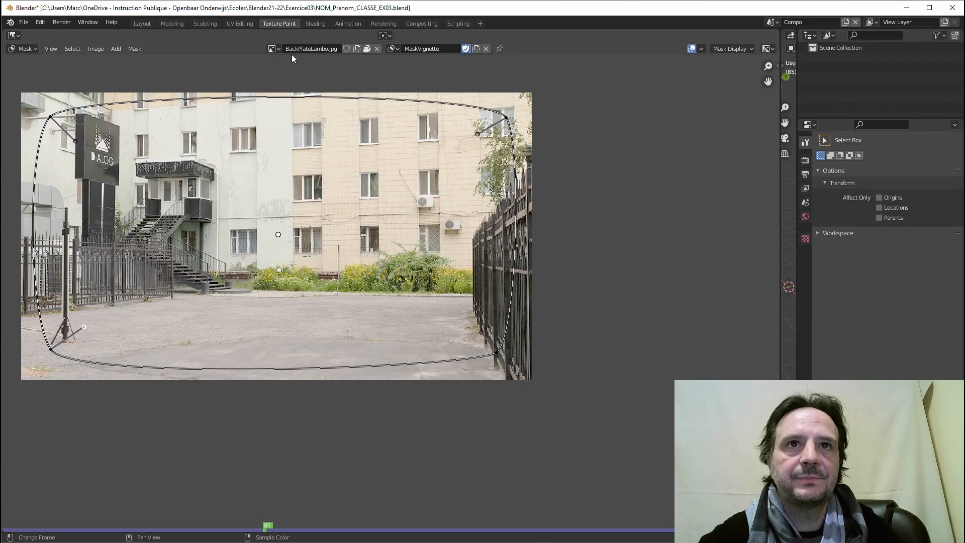
left_click(393, 48)
left_click(410, 62)
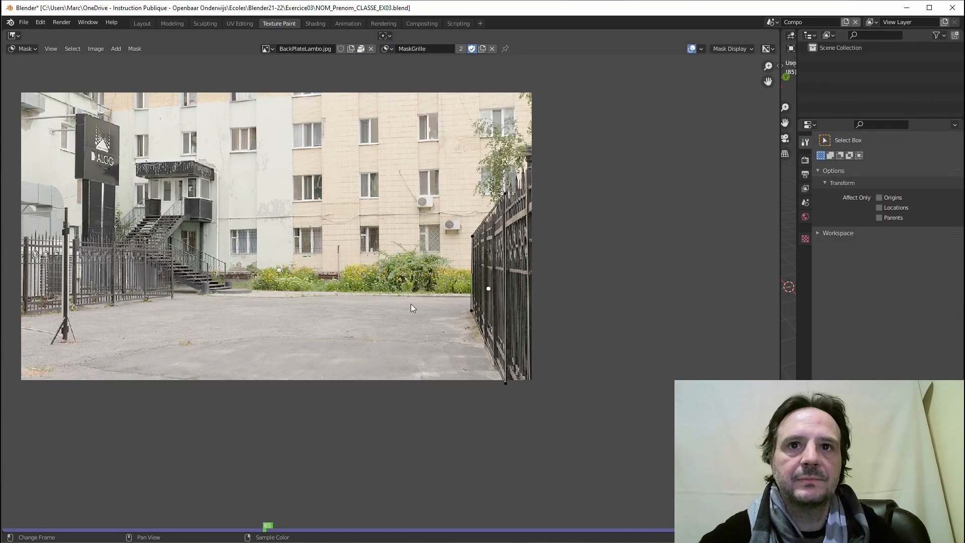
left_click_drag(507, 384, 543, 448)
left_click_drag(505, 194, 548, 151)
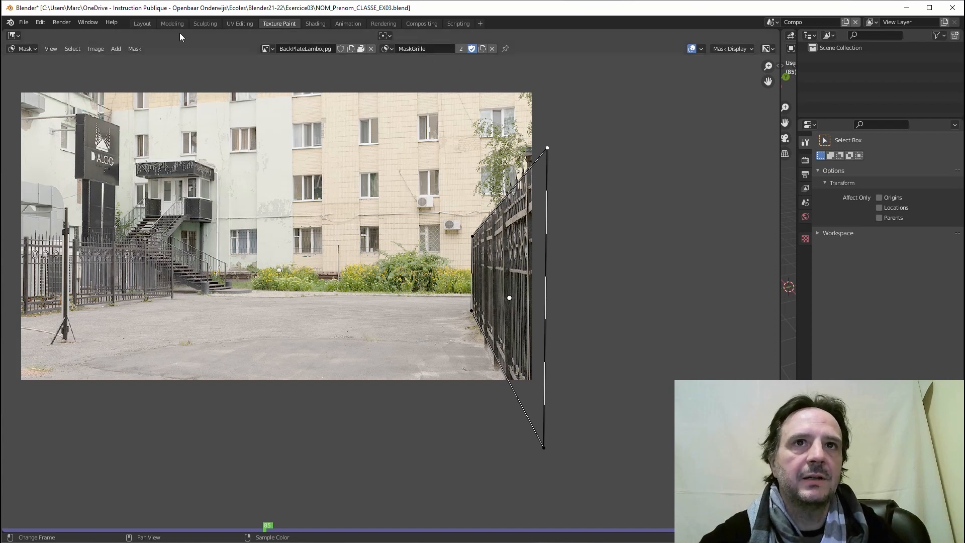
- Return to the Compositing workspace and move the MaskGrille node slightly higher above the Alpha Over node
left_click(408, 23)
middle_click_drag(332, 405, 377, 349)
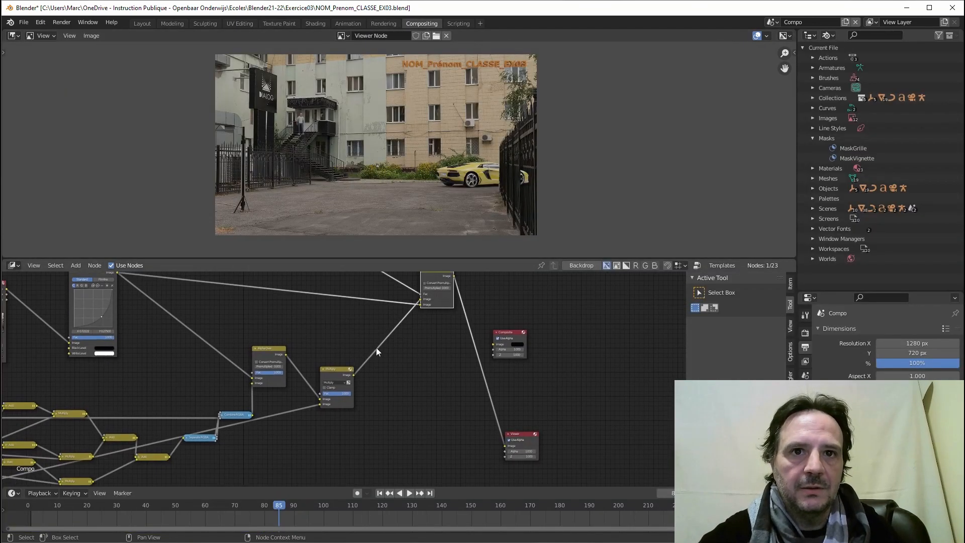
scroll(346, 324, "up", 3)
middle_click_drag(342, 318, 356, 448)
middle_click_drag(351, 340, 359, 388)
left_click_drag(278, 363, 279, 343)
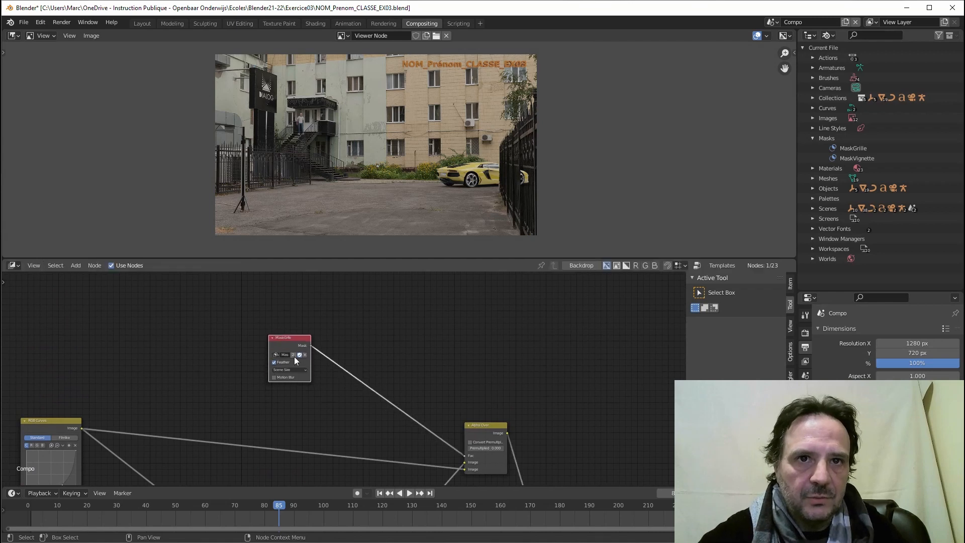
- Clear the mask assigned to the Mask node and reassign MaskGrille to refresh it
scroll(294, 357, "up", 8)
middle_click_drag(295, 363, 367, 383)
left_click(341, 353)
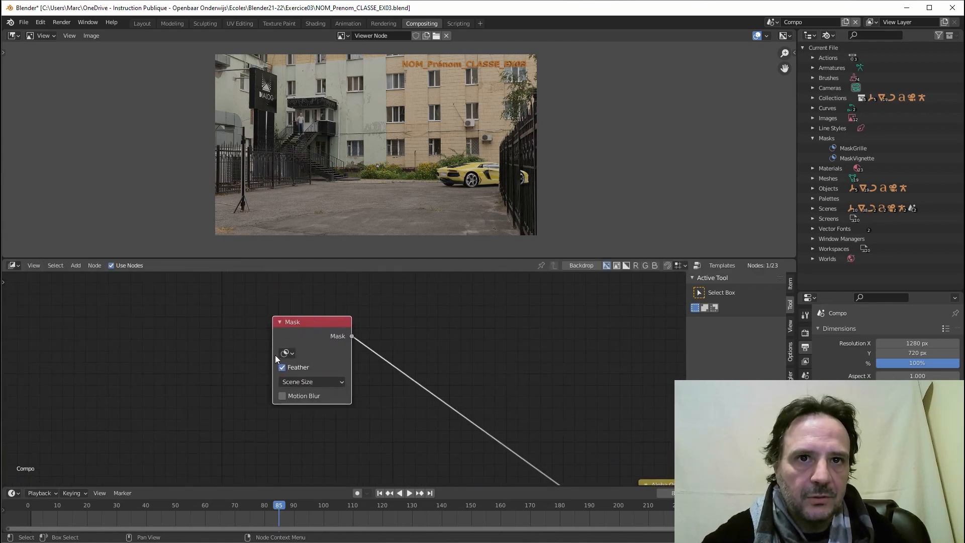
left_click(286, 353)
left_click(291, 370)
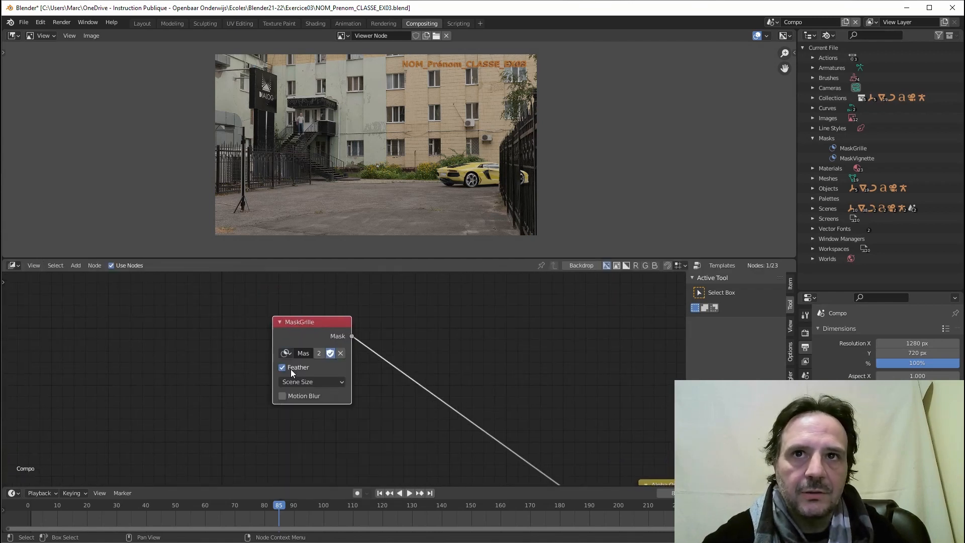
- Play the animation from about frame 51 to check the car passing behind the fence
middle_click_drag(351, 372, 315, 305)
scroll(314, 347, "down", 3)
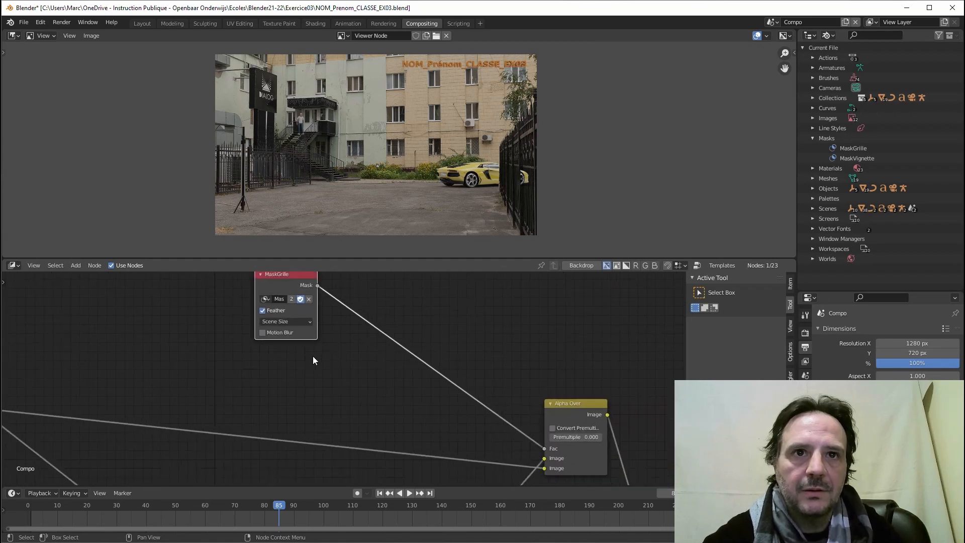
middle_click_drag(313, 356, 240, 300)
left_click_drag(279, 503, 184, 506)
key("space")
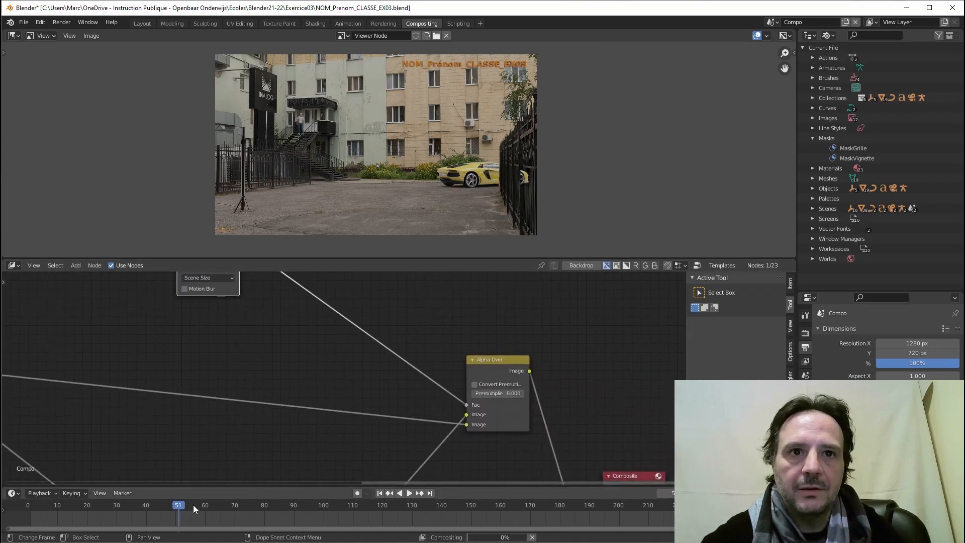
key("space")
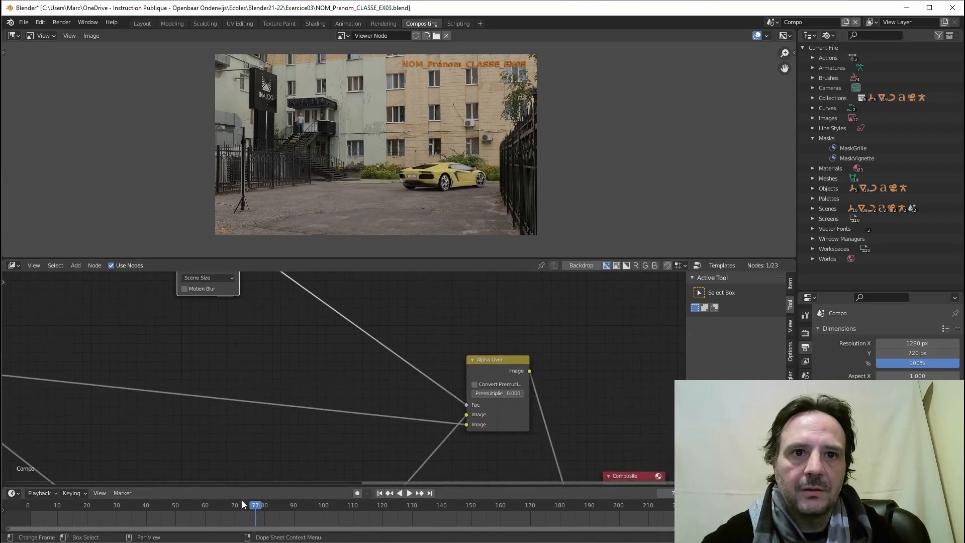
mouse_move(255, 505)
left_mouse_down()
mouse_move(336, 514)
mouse_move(270, 502)
left_mouse_up()
key("space")
key("space")
key("space")
key("space")
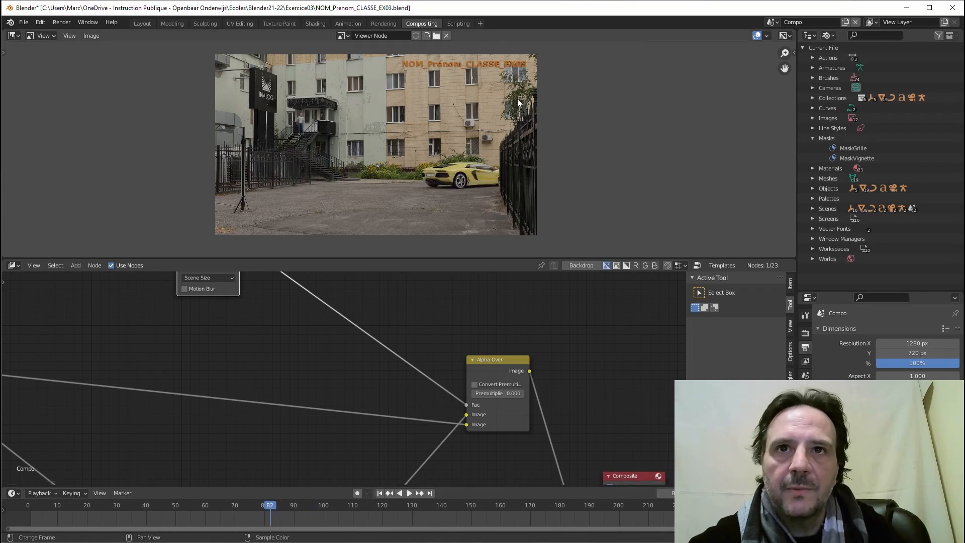
- Inspect the fence edge close up in the viewer at several frames between 82 and 115 as the car passes behind it
scroll(514, 189, "up", 5)
middle_click_drag(534, 179, 402, 113)
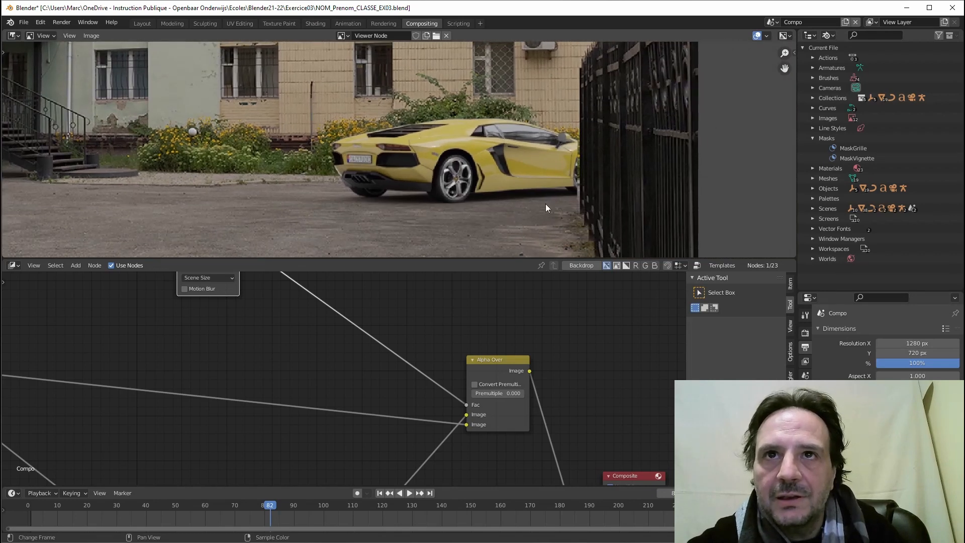
left_click(289, 504)
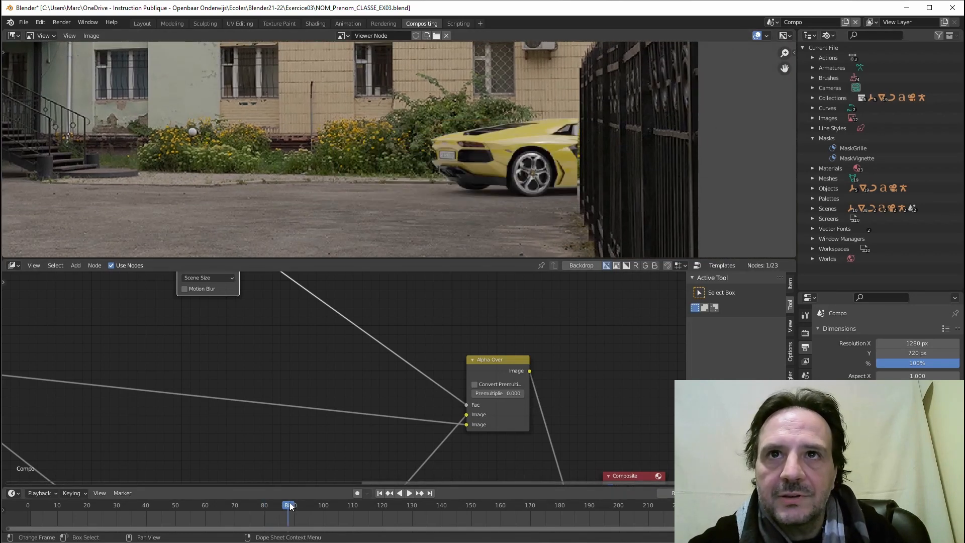
left_click(320, 503)
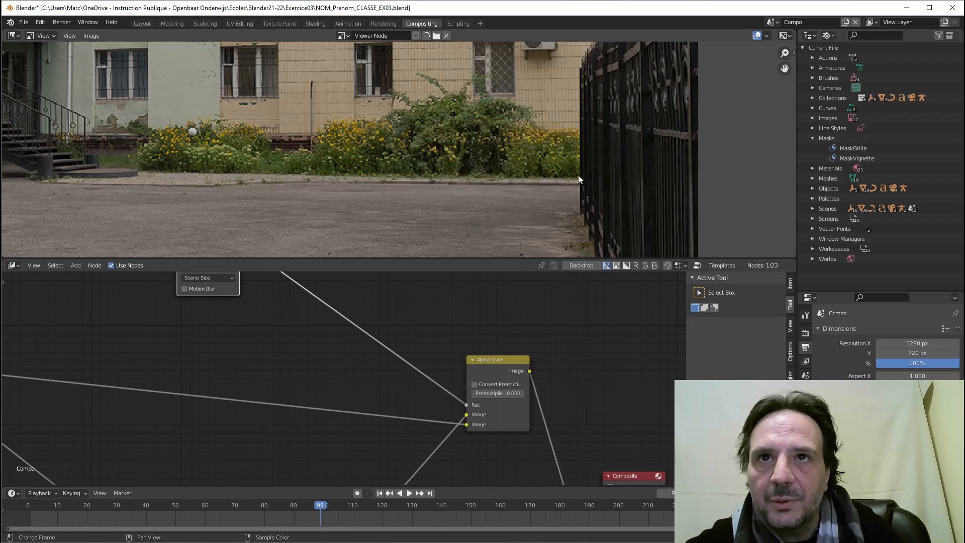
left_click(368, 504)
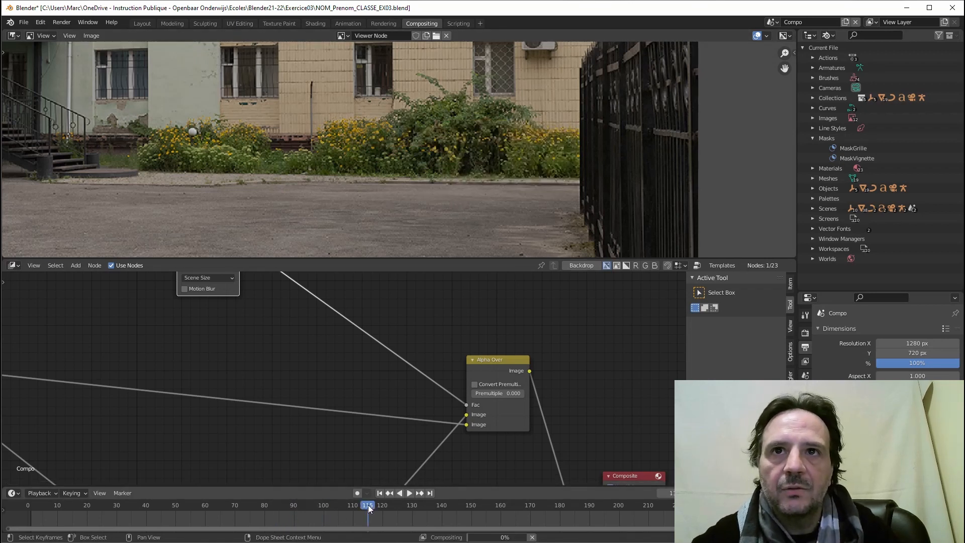
left_click(300, 507)
key("space")
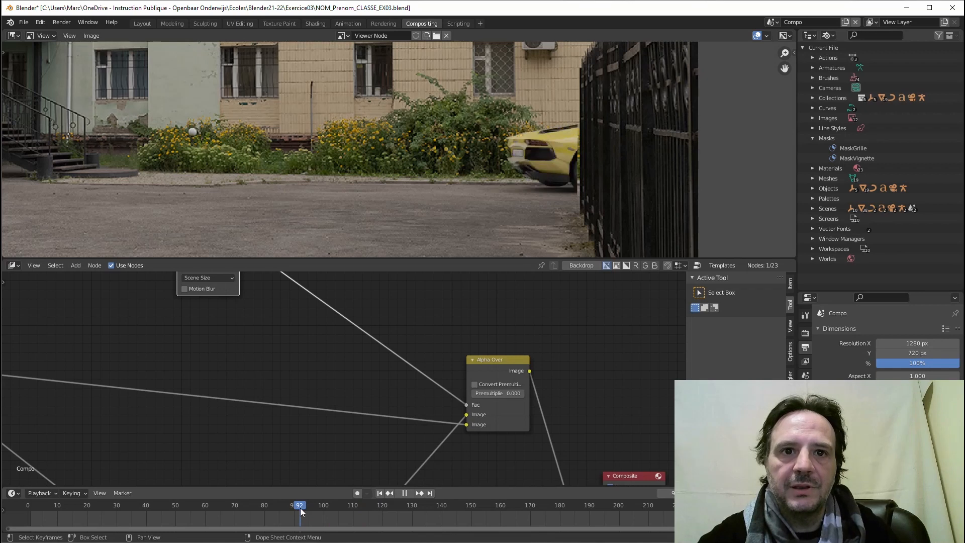
key("space")
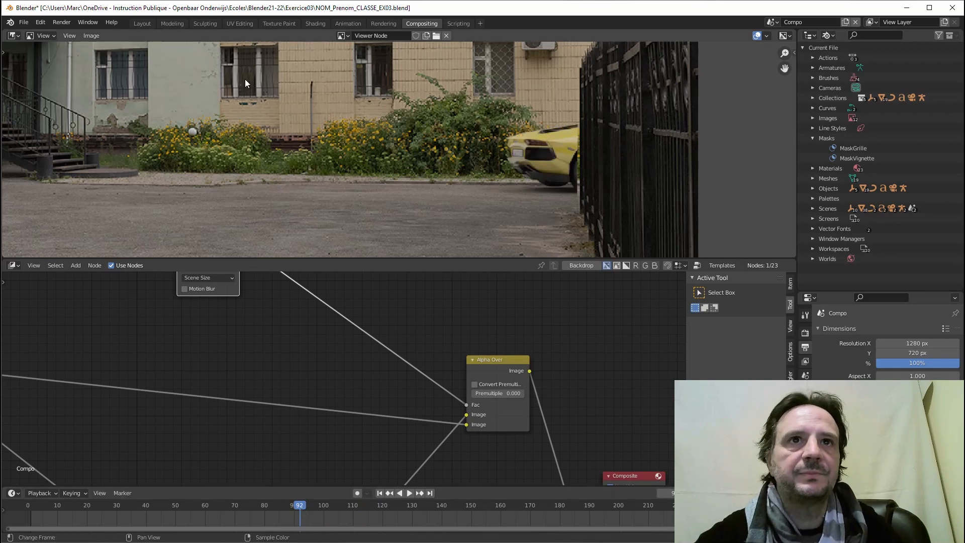
- Open MaskGrille in the Texture Paint workspace and nudge its upper-left point slightly upward along the fence edge
left_click(284, 23)
scroll(533, 309, "up", 4)
middle_click_drag(565, 280, 412, 249)
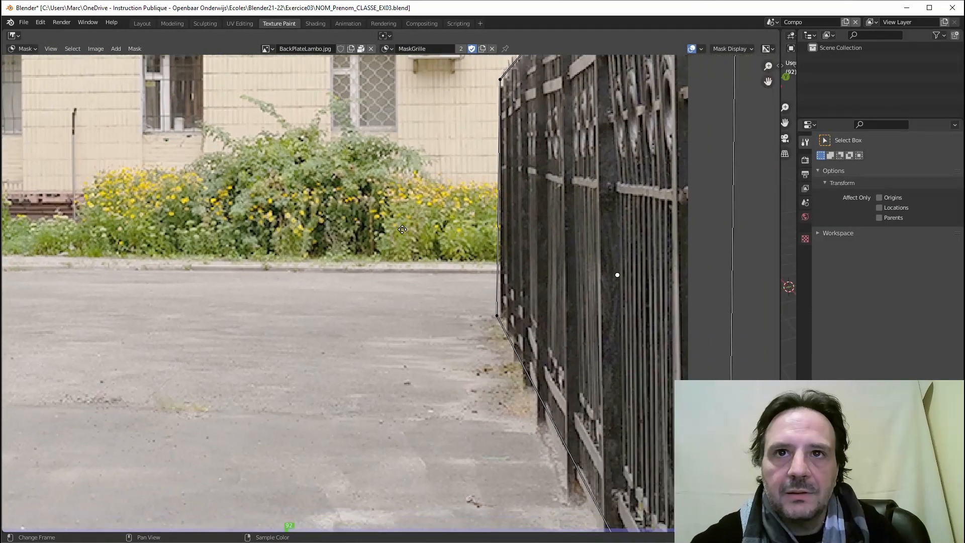
scroll(412, 250, "up", 3)
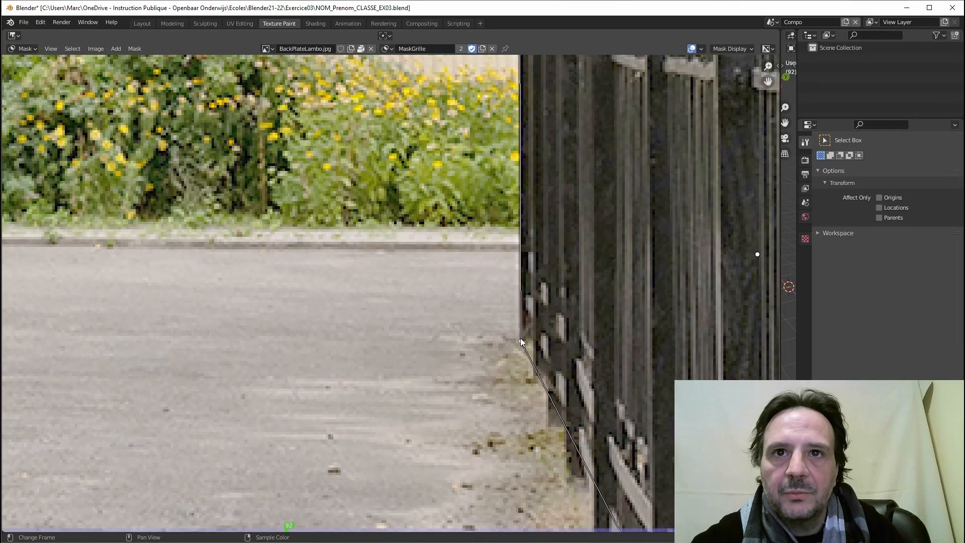
middle_click_drag(529, 155, 510, 464)
left_click_drag(493, 180, 496, 168)
scroll(454, 363, "down", 7)
middle_click_drag(424, 356, 427, 347)
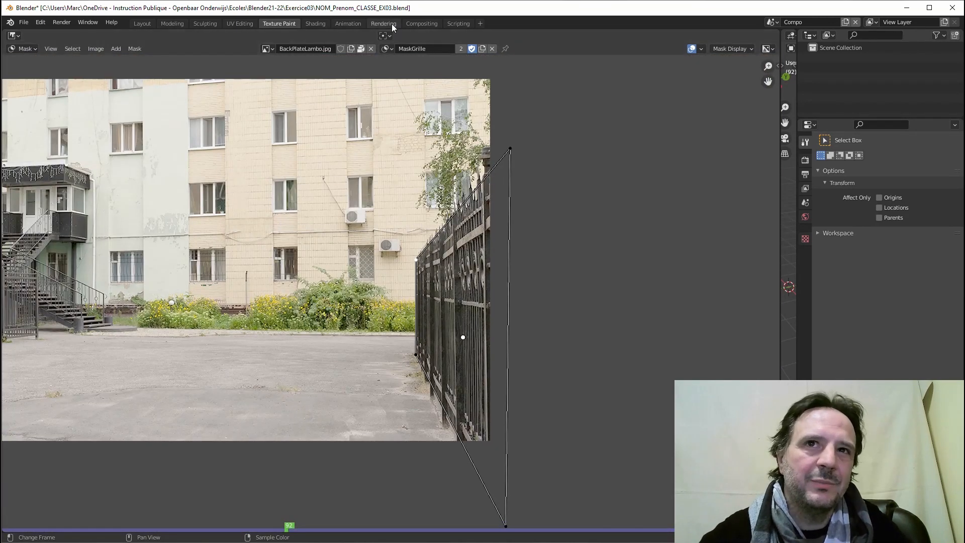
- Return to the Compositing workspace, shift the MaskGrille node slightly, and clear and reassign its MaskGrille mask
left_click(421, 23)
scroll(498, 352, "down", 1)
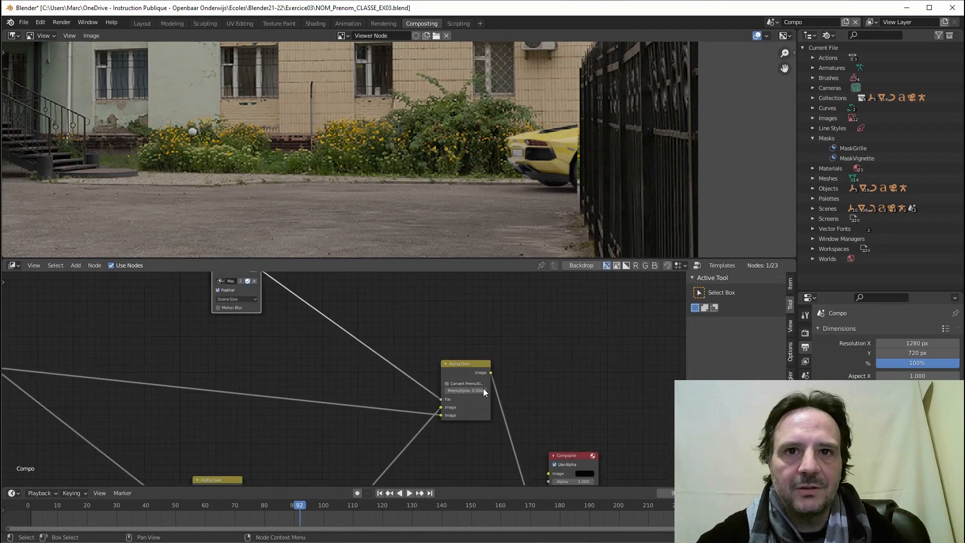
scroll(467, 395, "down", 2)
middle_click_drag(312, 338, 400, 378)
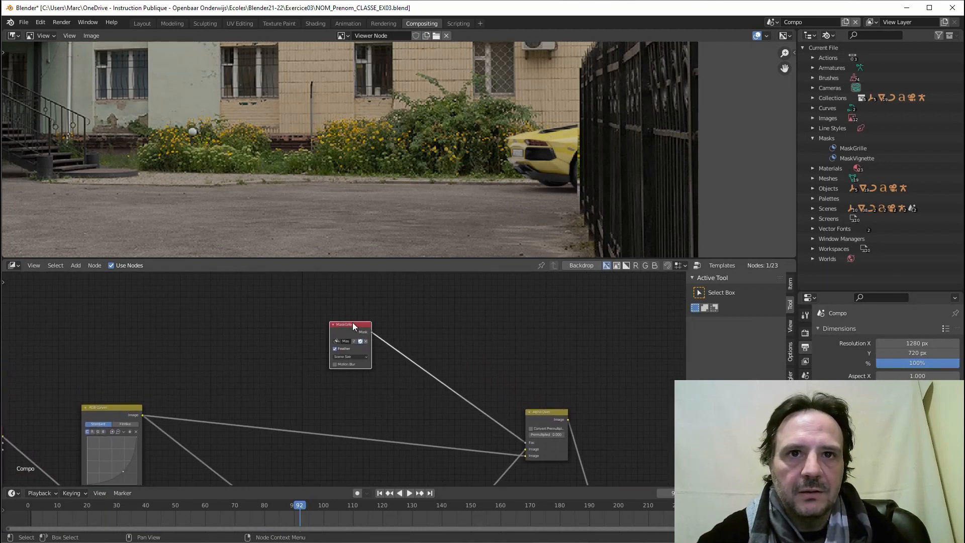
left_click_drag(352, 321, 347, 333)
scroll(345, 355, "up", 3)
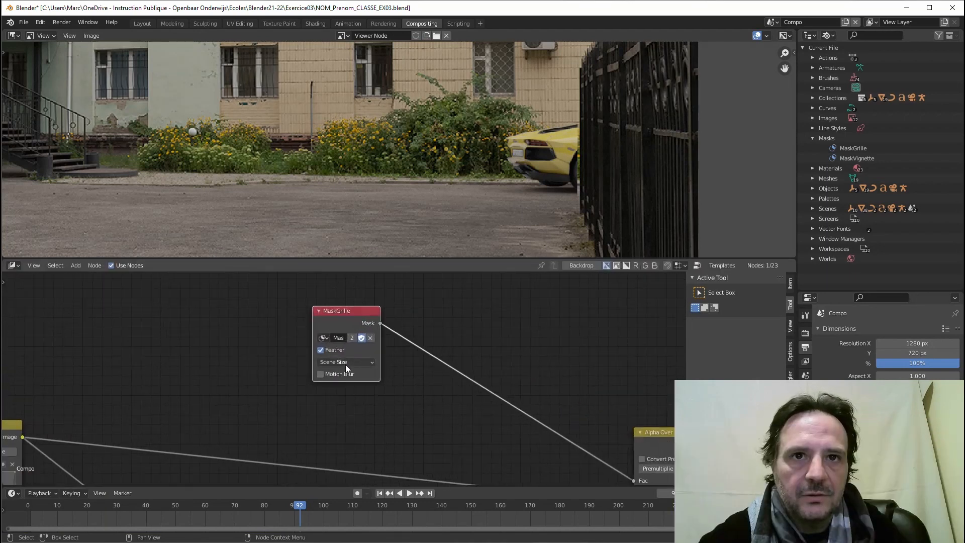
left_click(321, 331)
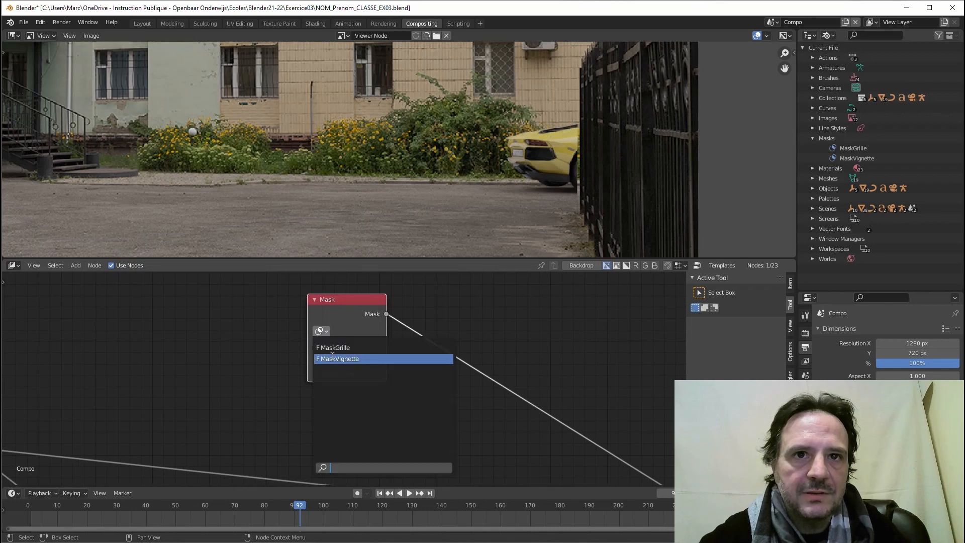
left_click(329, 344)
- Play the frames around 80 to 90 to check the fence mask, and set the current frame to 55
scroll(401, 461, "down", 1)
middle_click_drag(399, 461, 366, 343)
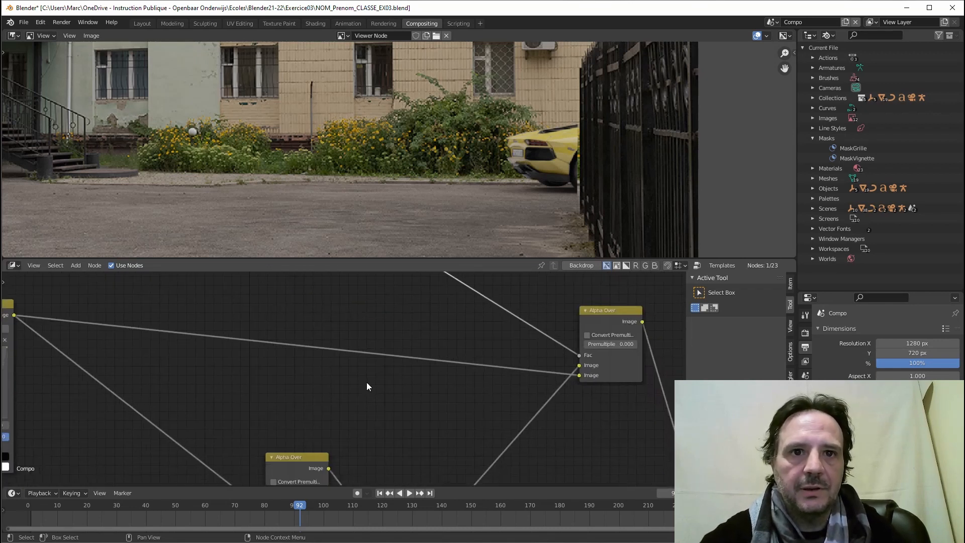
left_click_drag(303, 508, 264, 506)
key("space")
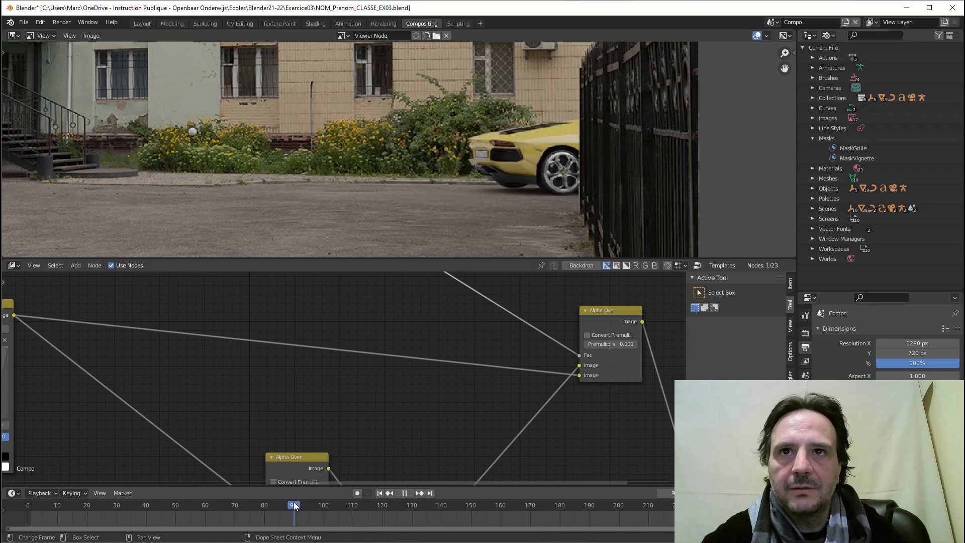
key("space")
scroll(438, 212, "down", 3)
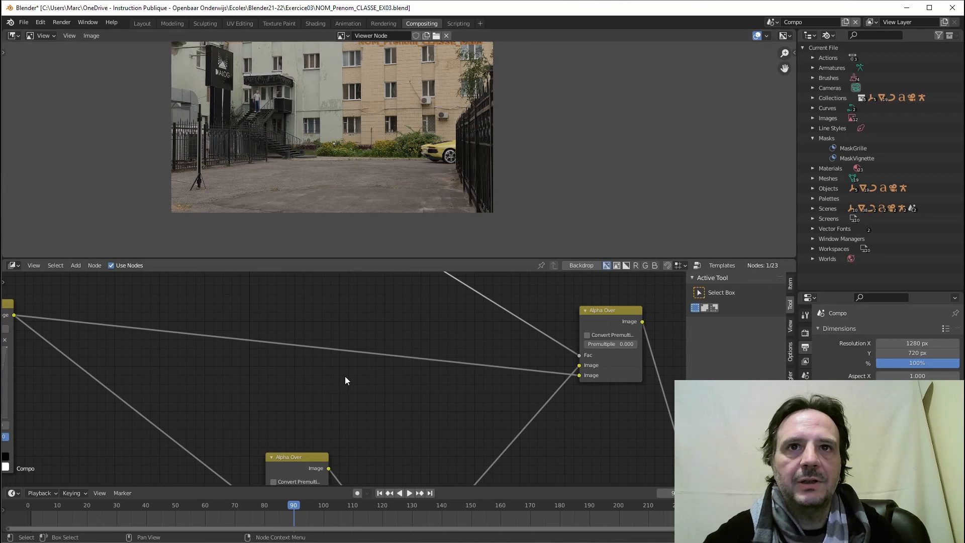
left_click_drag(282, 506, 185, 505)
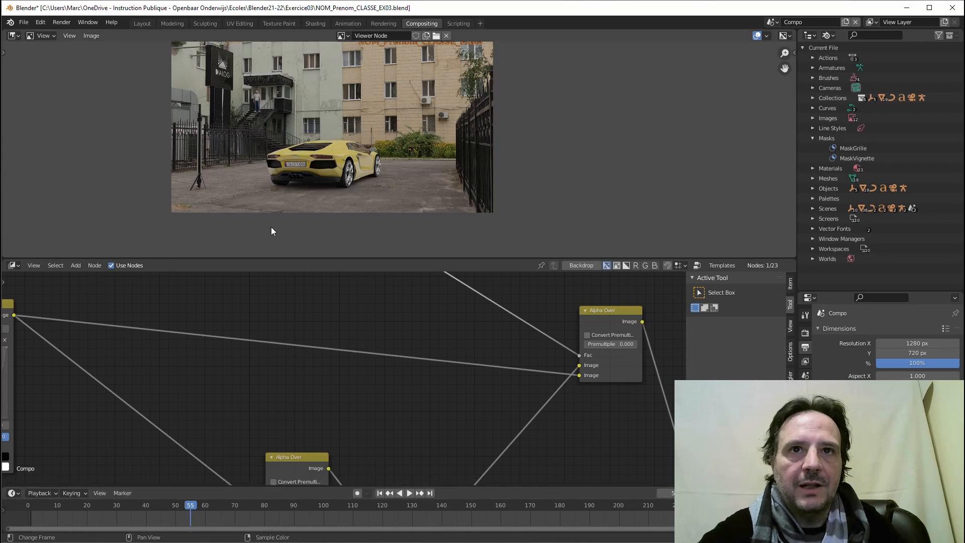
- Move the Composite and Viewer nodes farther right to make room, and bring the MaskGrille node closer to its Alpha Over node
scroll(361, 409, "down", 3)
scroll(323, 371, "down", 5)
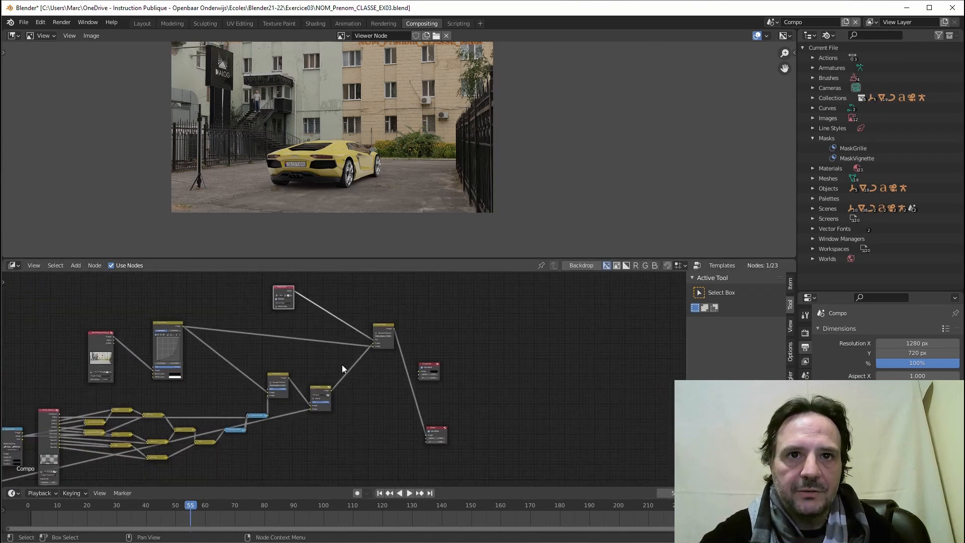
middle_click_drag(342, 365, 261, 416)
left_click_drag(356, 416, 536, 394)
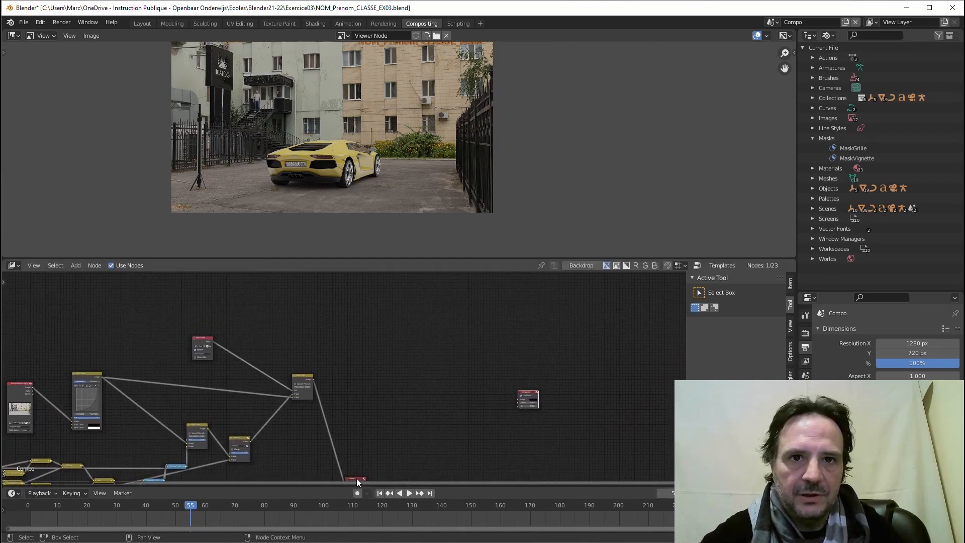
left_click_drag(357, 478, 518, 447)
scroll(185, 442, "up", 2)
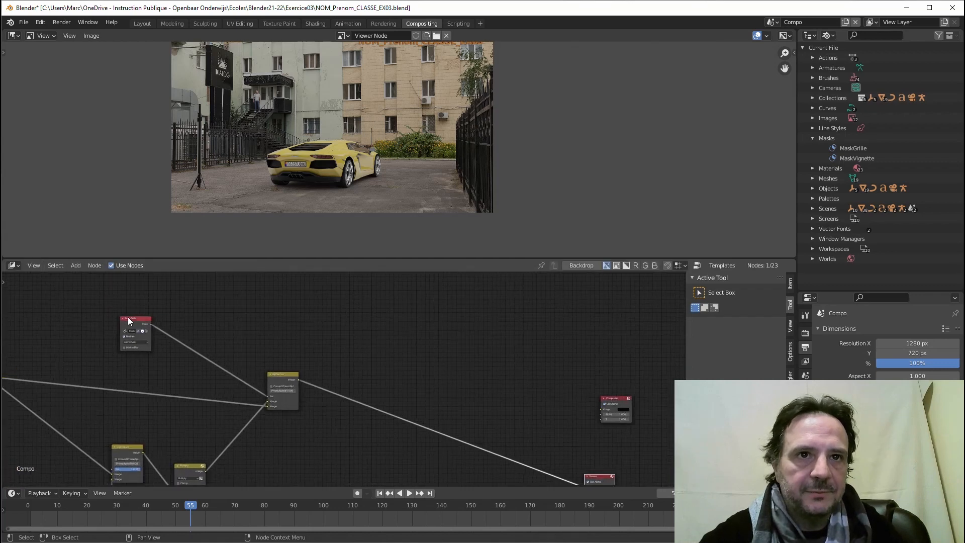
left_click_drag(128, 318, 211, 330)
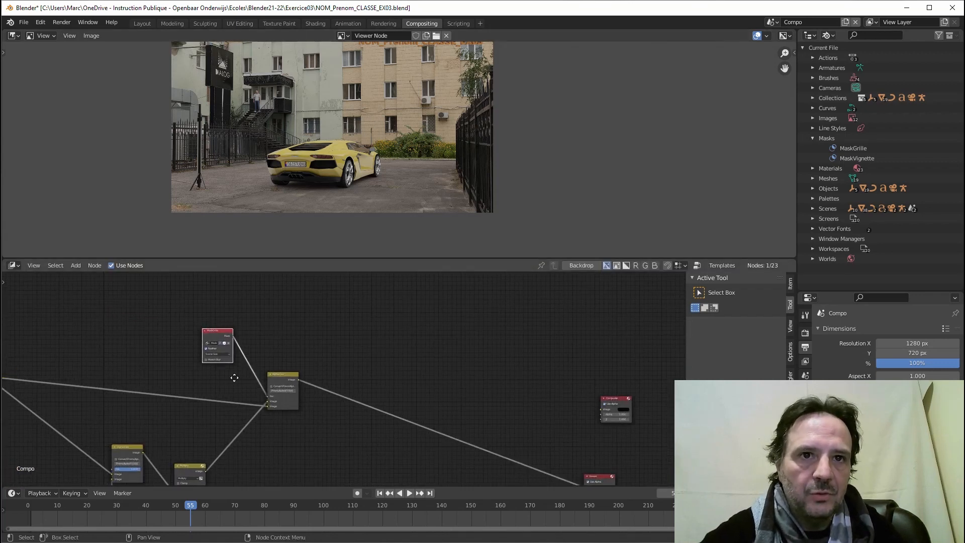
- Move the shadow image sequence node that feeds Multiply rightward, past the car's image sequence node
middle_click_drag(234, 378, 370, 291)
scroll(267, 352, "down", 4)
middle_click_drag(273, 342, 327, 316)
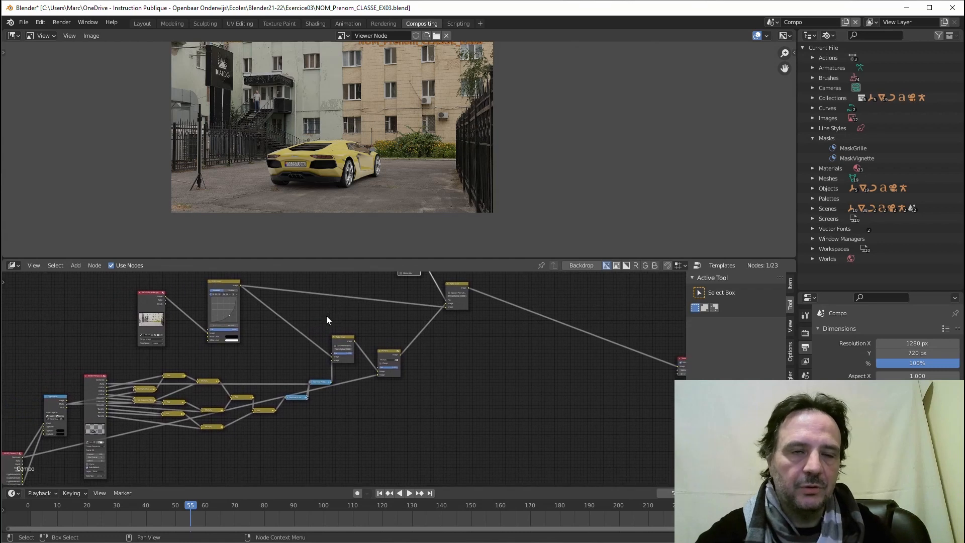
scroll(239, 382, "down", 1)
middle_click_drag(239, 382, 274, 290)
scroll(157, 400, "up", 2)
scroll(157, 397, "up", 1)
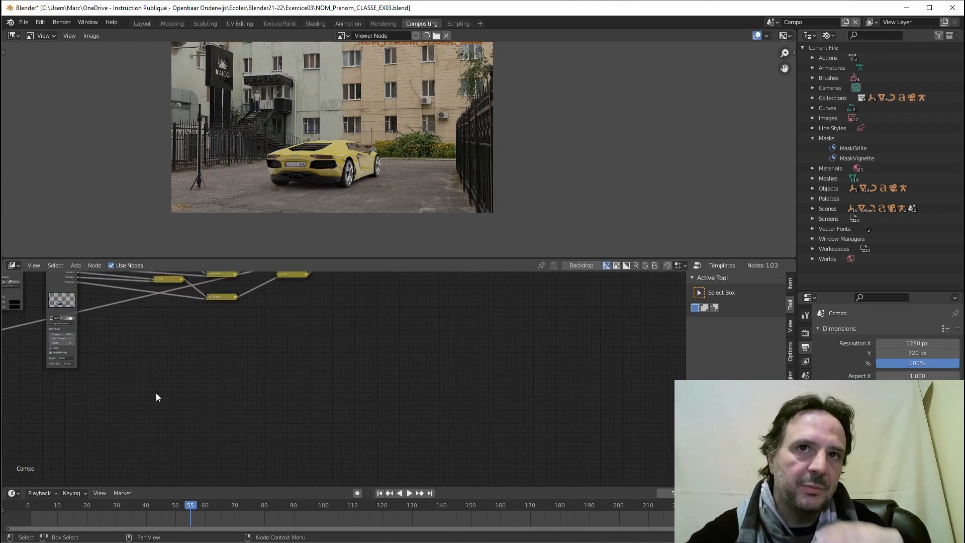
scroll(85, 507, "up", 1)
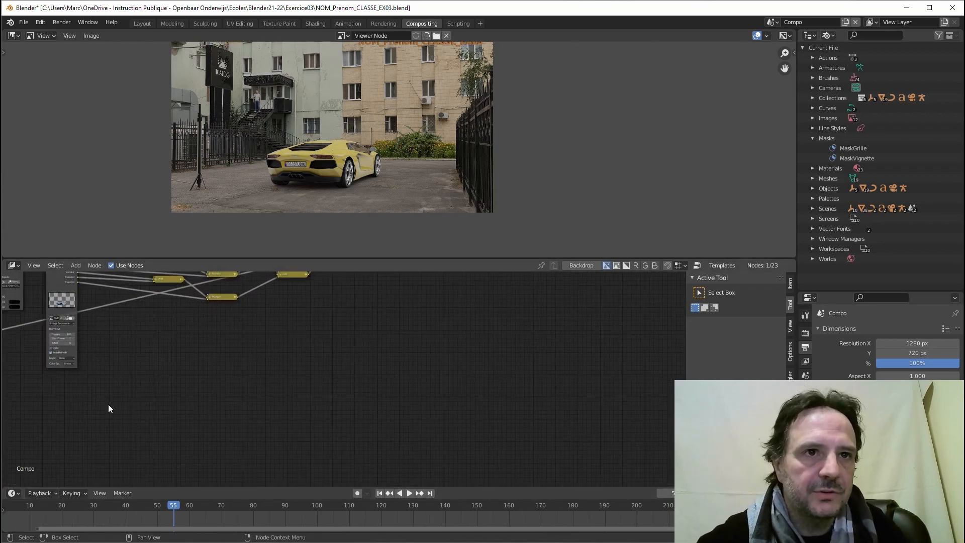
middle_click_drag(135, 342, 297, 372)
scroll(144, 446, "up", 3)
middle_click_drag(103, 474, 137, 457)
scroll(161, 397, "up", 1)
scroll(183, 428, "up", 1)
scroll(240, 435, "down", 1)
scroll(240, 434, "down", 2)
scroll(329, 438, "down", 1)
middle_click_drag(292, 427, 318, 412)
left_click_drag(40, 379, 212, 384)
- Add a Vector Blur node and place it beside the shadow image sequence node, below the car's mask node chain
scroll(251, 415, "up", 6)
middle_click_drag(190, 413, 183, 378)
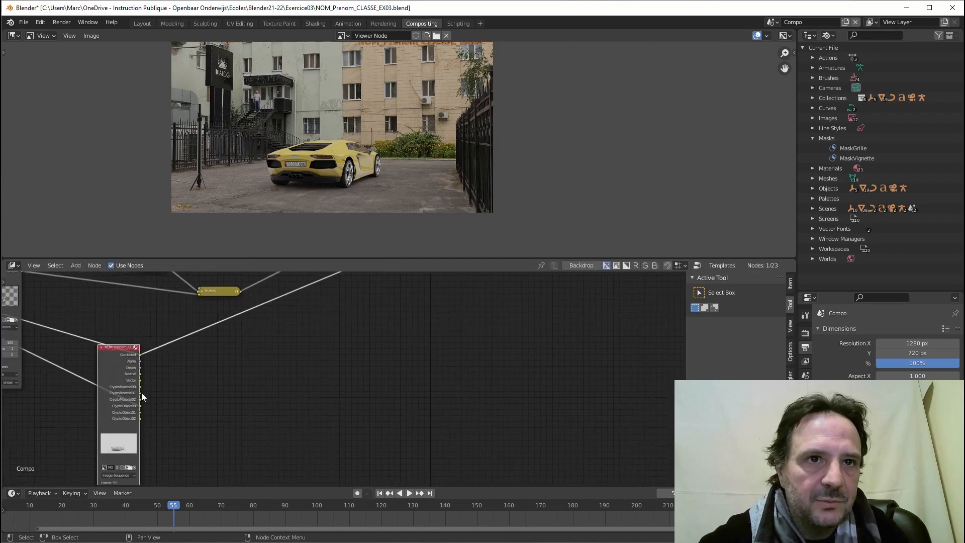
scroll(141, 393, "up", 1)
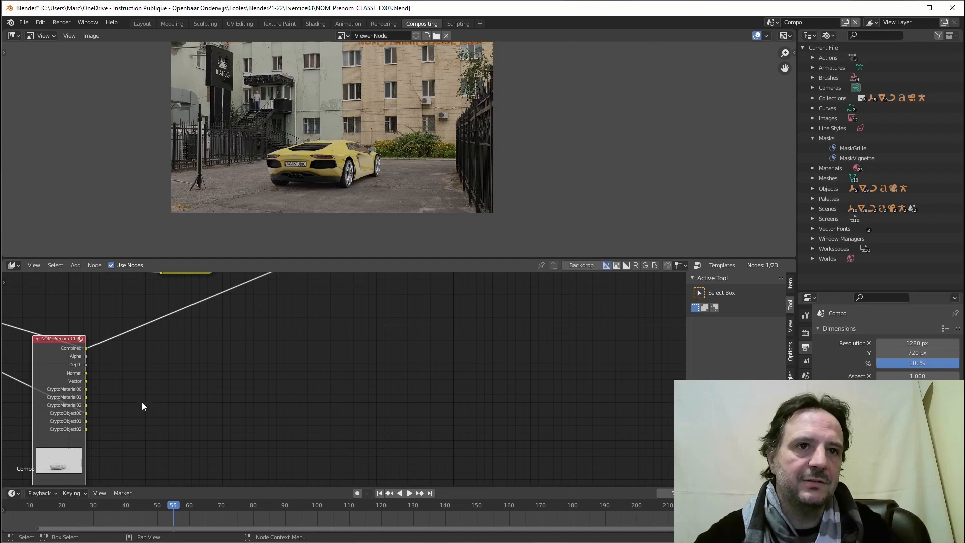
scroll(142, 402, "down", 4)
middle_click_drag(274, 423, 155, 469)
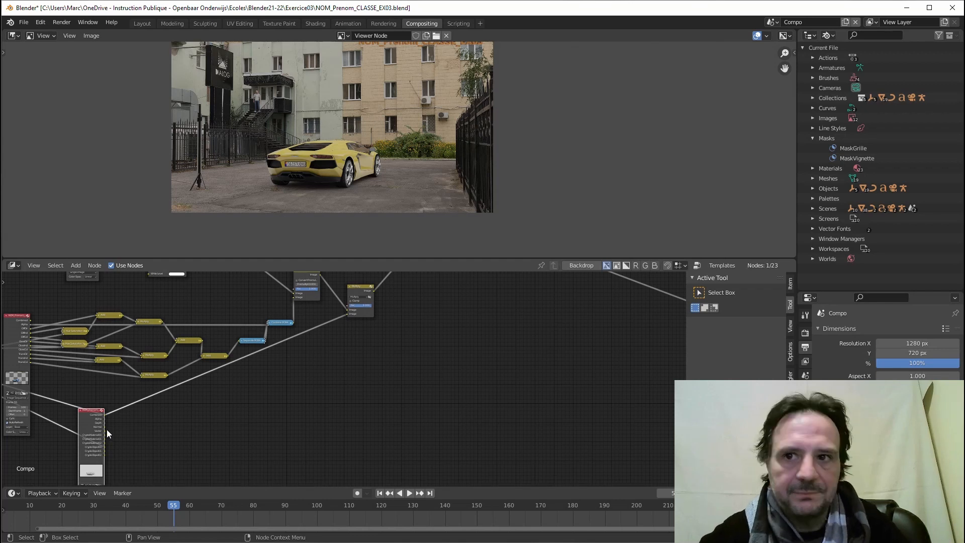
scroll(249, 428, "down", 3)
middle_click_drag(251, 425, 205, 447)
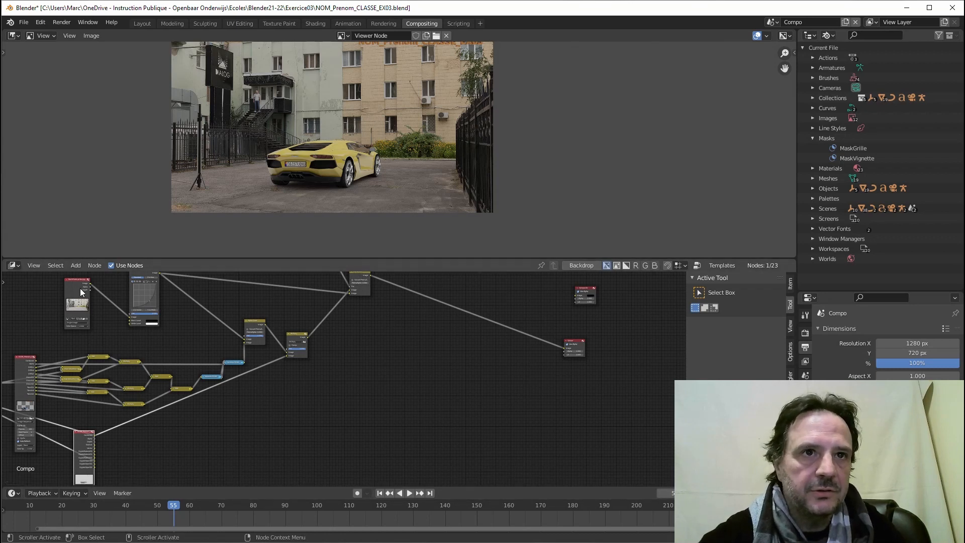
left_click(76, 265)
mouse_move(101, 336)
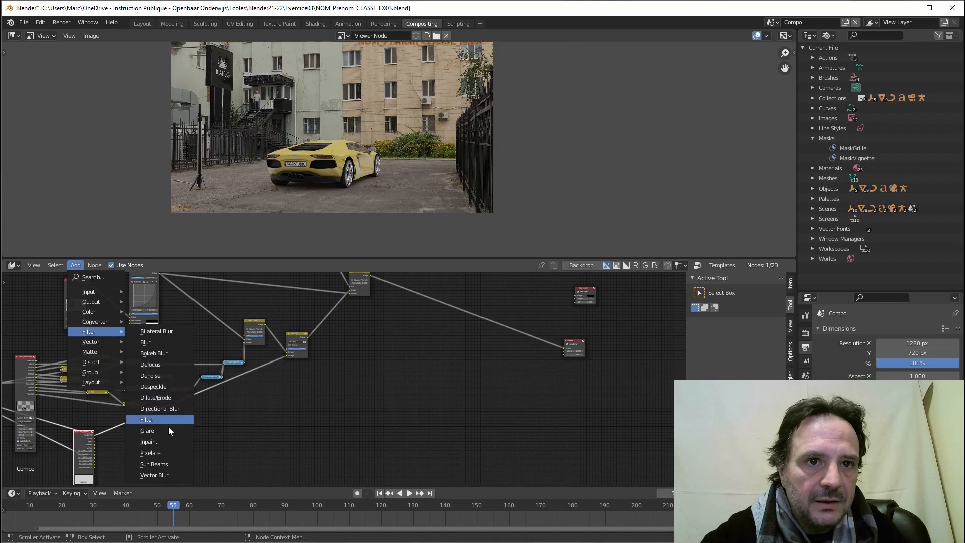
left_click(154, 475)
left_click(402, 364)
scroll(339, 415, "up", 2)
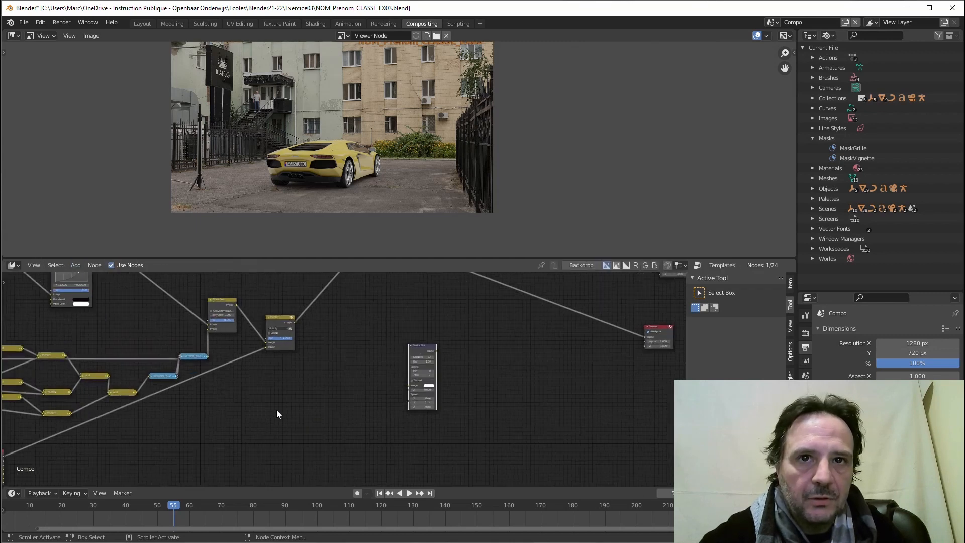
middle_click_drag(376, 377, 417, 360)
left_click_drag(461, 327, 209, 414)
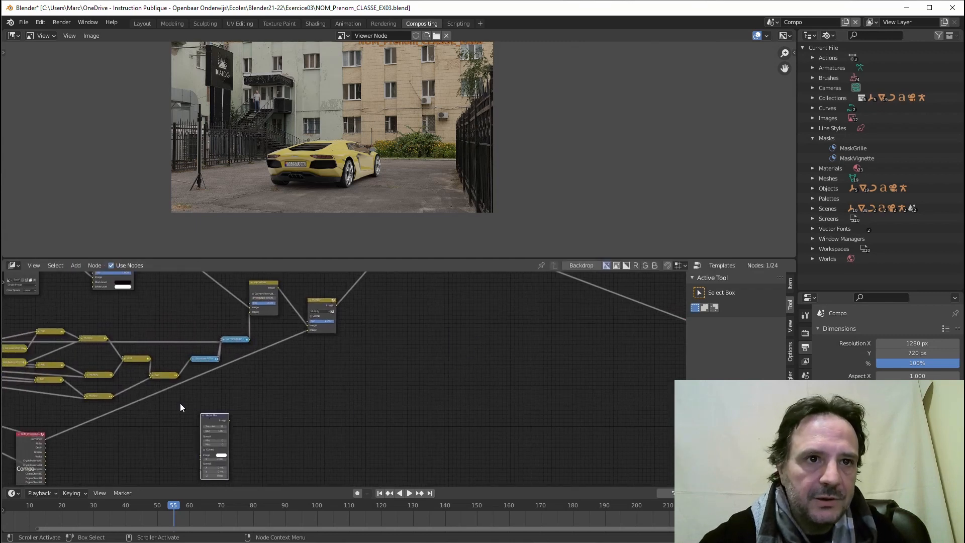
- Connect the shadow image sequence's Depth output to Vector Blur's Z input and its Vector output to the Speed input
middle_click_drag(49, 475, 208, 434)
scroll(214, 448, "up", 4)
scroll(219, 452, "up", 1)
middle_click_drag(286, 412, 321, 359)
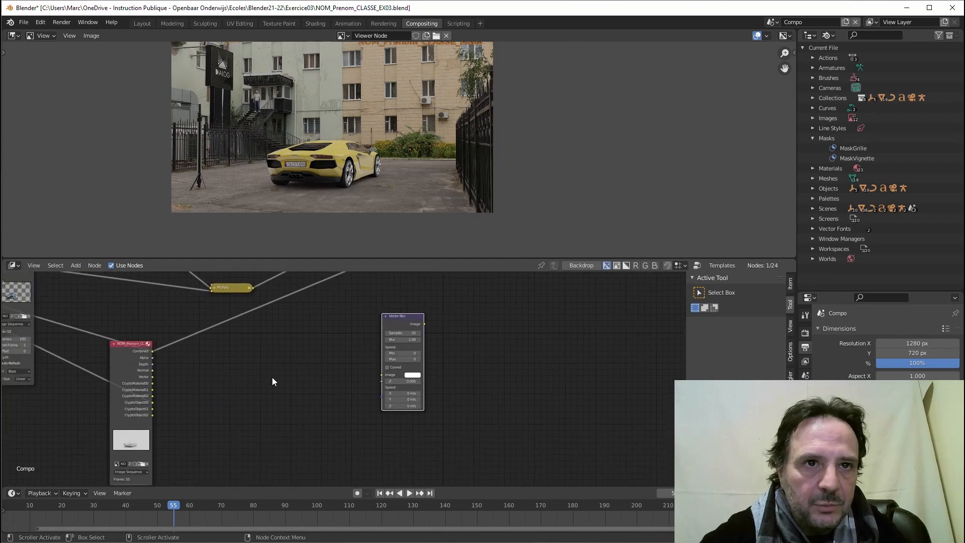
scroll(271, 377, "up", 3)
left_click_drag(103, 360, 392, 382)
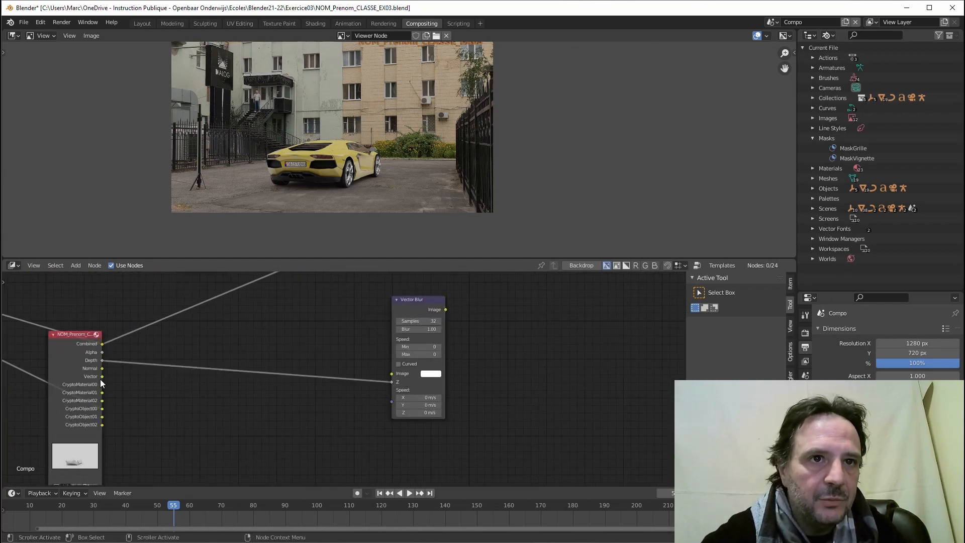
left_click_drag(102, 376, 397, 402)
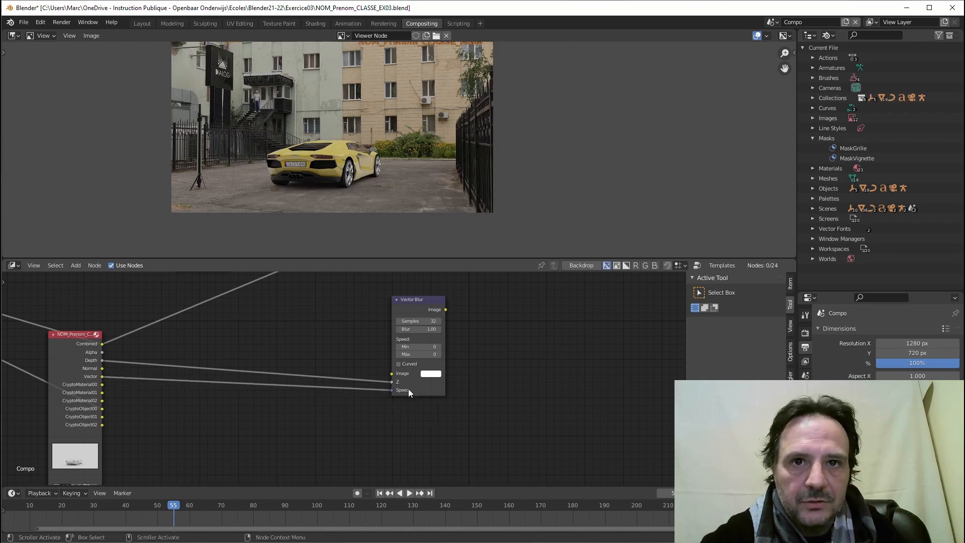
- Move the Vector Blur node rightward, past the Multiply and Alpha Over nodes and ahead of the output nodes
scroll(445, 428, "down", 3)
middle_click_drag(493, 389, 332, 468)
left_click_drag(268, 406, 530, 308)
middle_click_drag(455, 336, 274, 412)
scroll(332, 408, "up", 5)
left_click_drag(351, 386, 414, 329)
scroll(314, 352, "down", 10)
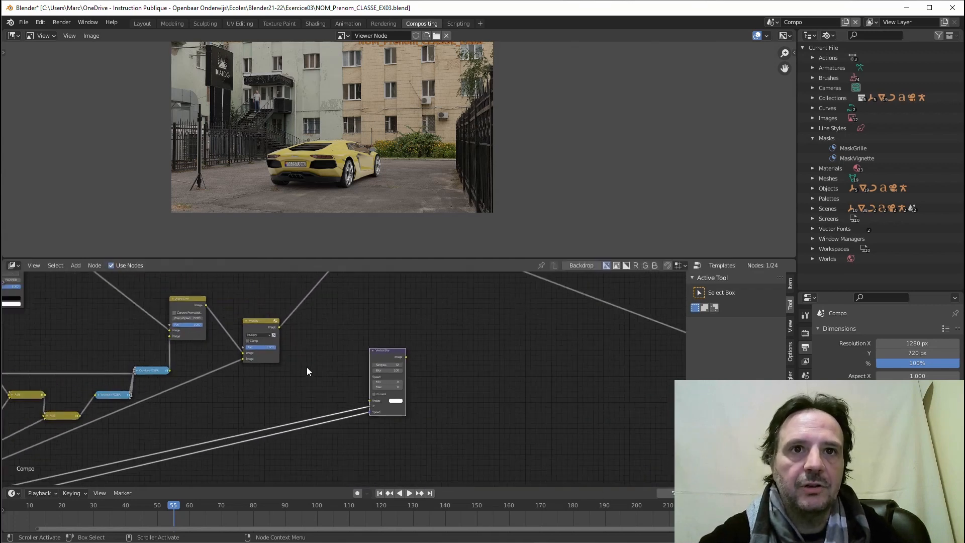
scroll(321, 360, "down", 2)
middle_click_drag(321, 360, 241, 388)
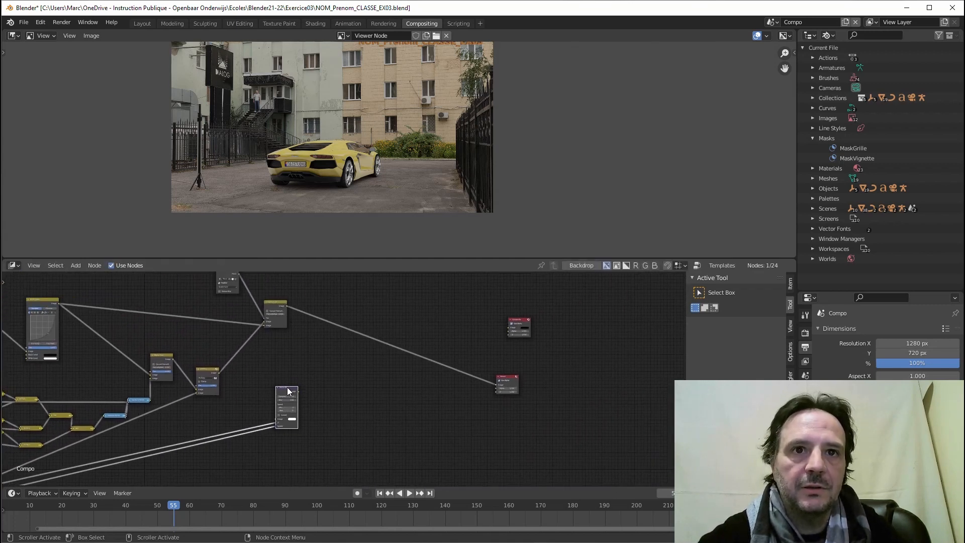
left_click_drag(291, 388, 371, 385)
- Insert Vector Blur between the final Alpha Over and the Viewer through its Image sockets, and move the node up between them
middle_click_drag(311, 364, 299, 386)
scroll(280, 330, "up", 1)
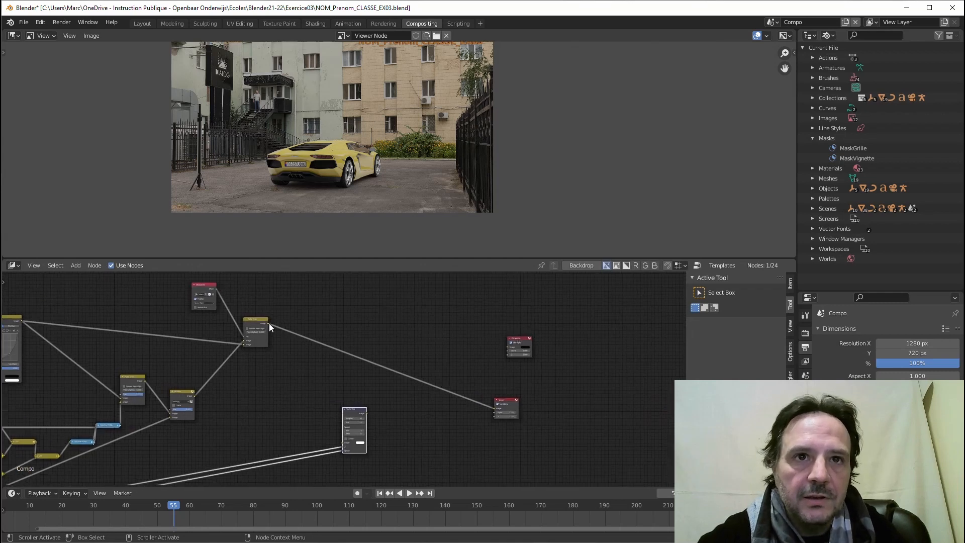
left_click_drag(269, 324, 344, 446)
left_click_drag(367, 412, 496, 411)
left_click_drag(354, 447, 370, 399)
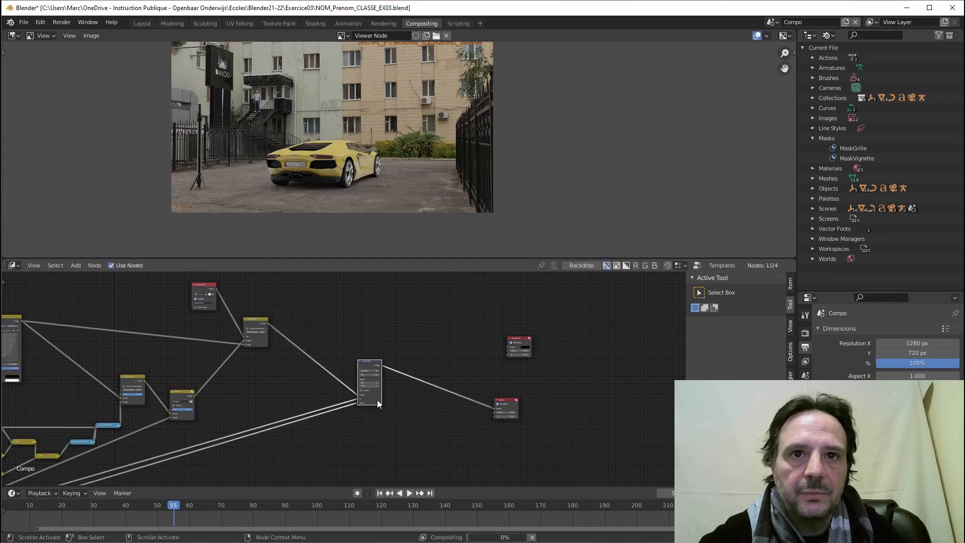
- Play the animation from frame 55 to frame 67 and examine the motion blur on the car up close
scroll(374, 402, "up", 3)
scroll(376, 414, "up", 2)
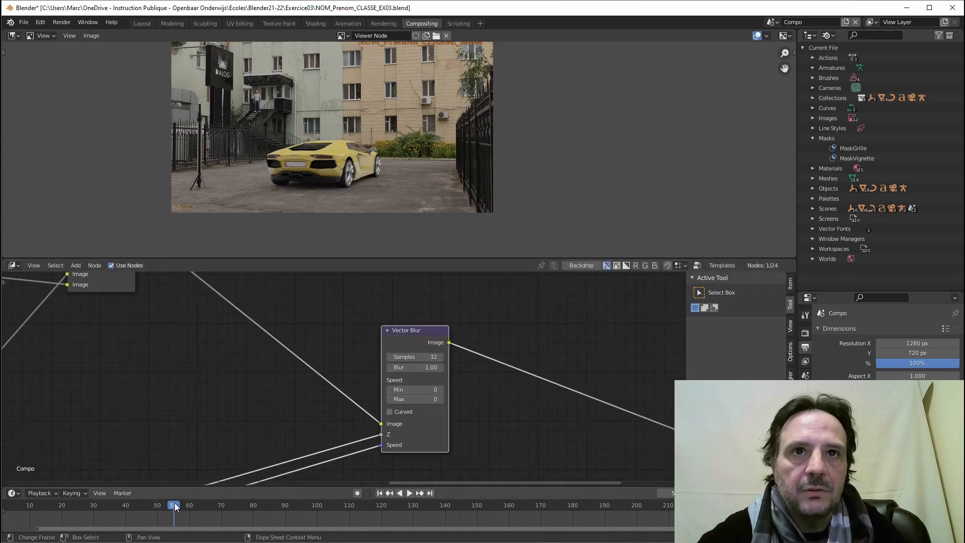
key("space")
key("space")
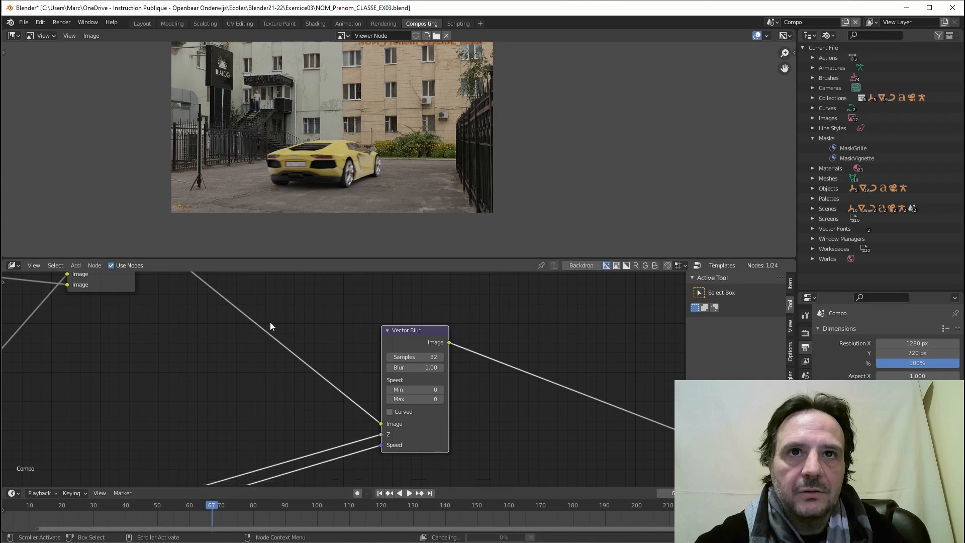
scroll(323, 195, "up", 1)
scroll(332, 202, "up", 2)
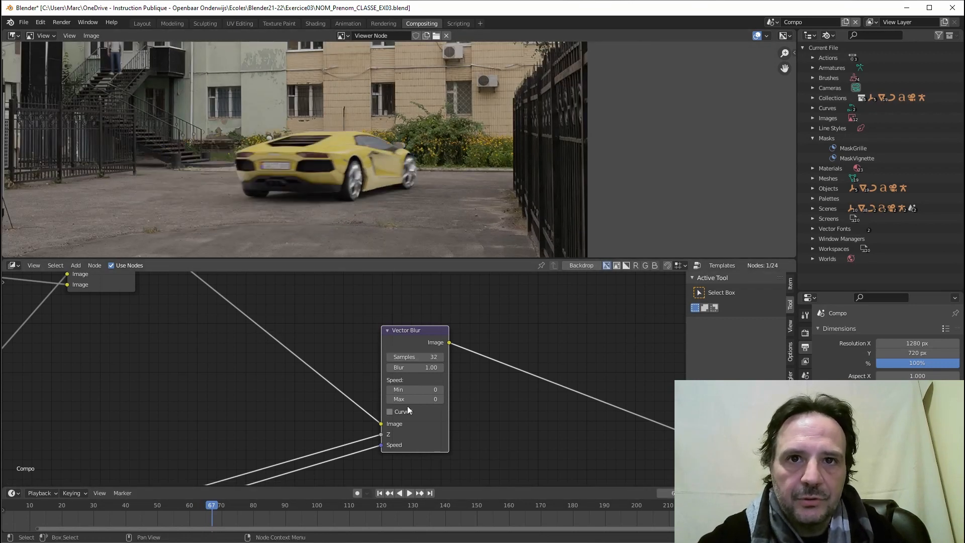
- Try a Blur value of 0.8 on the Vector Blur node
left_click(417, 369)
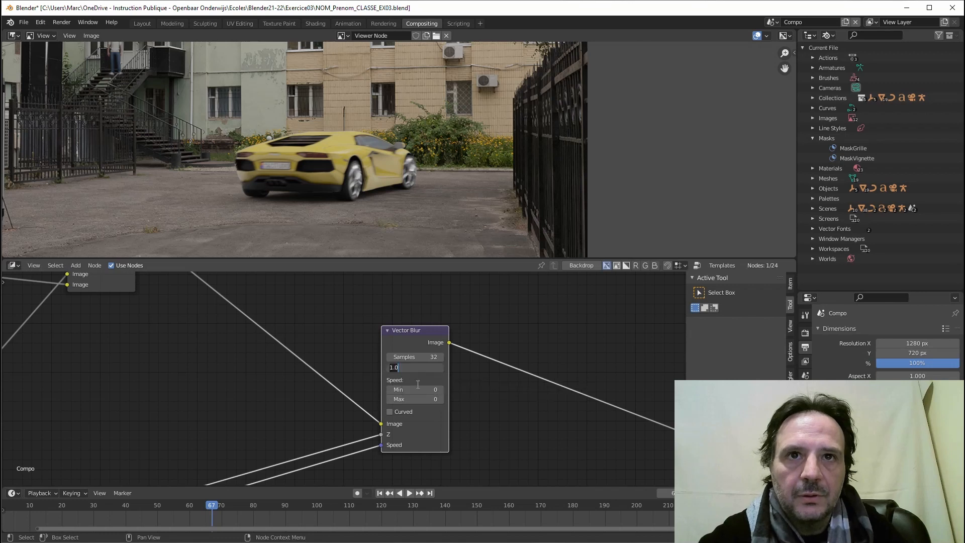
type("0.8")
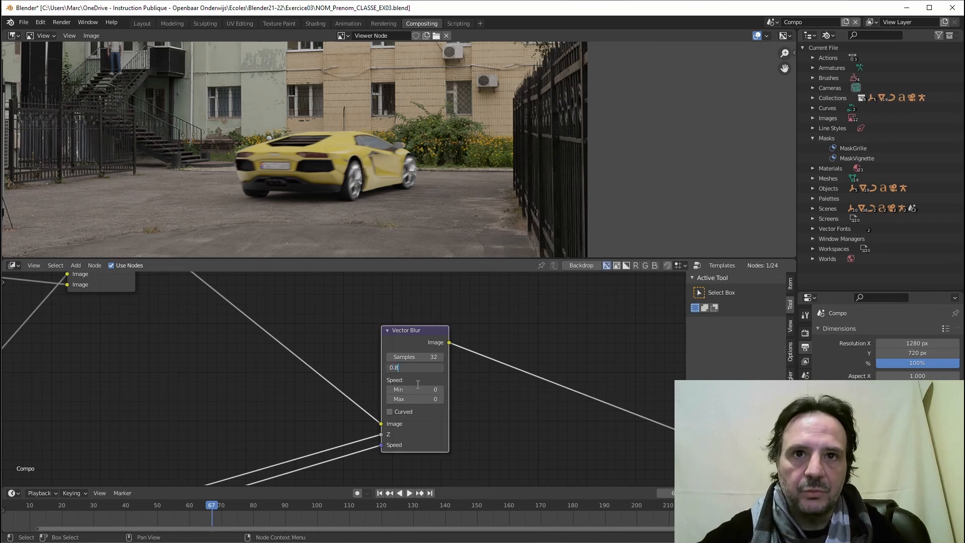
key("Return")
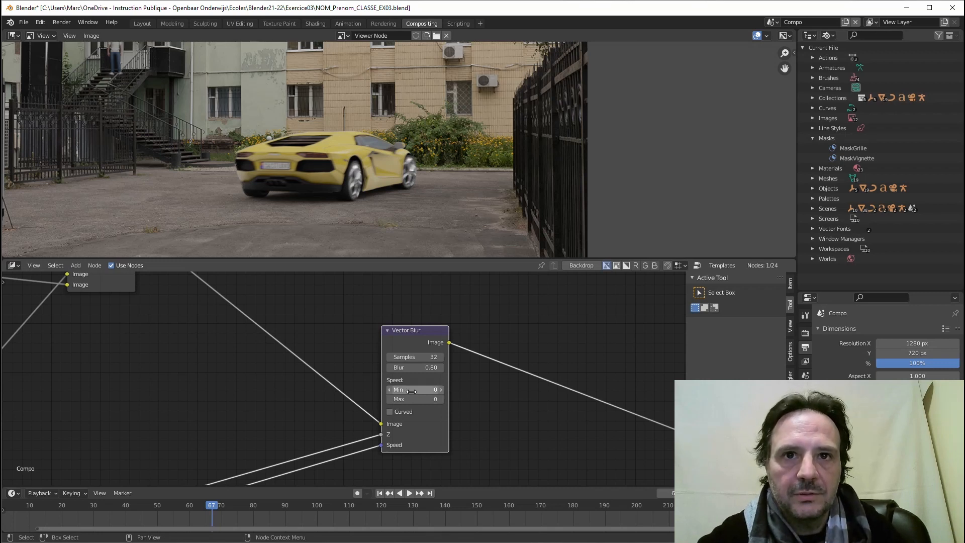
- Set the Vector Blur node's Blur value to 0.6
left_click(416, 368)
type("0.6")
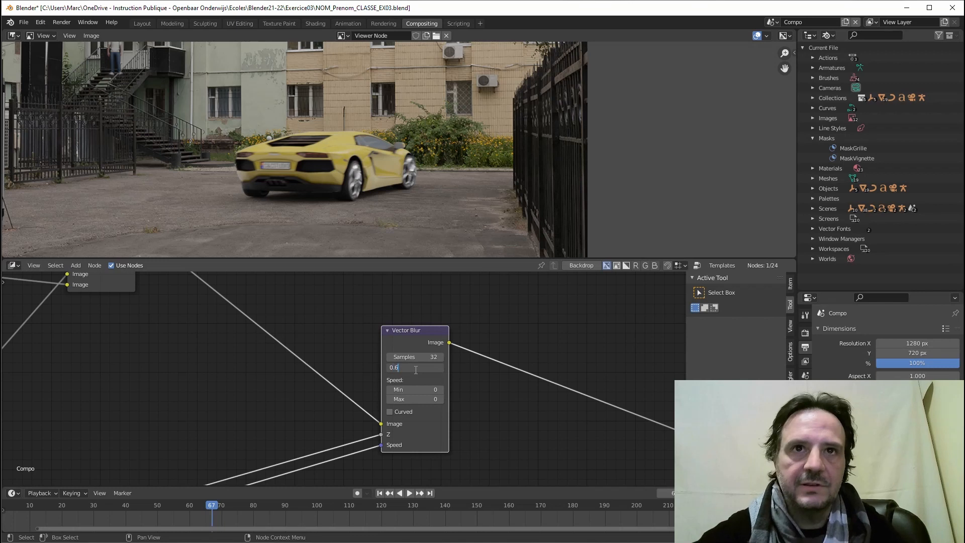
key("Return")
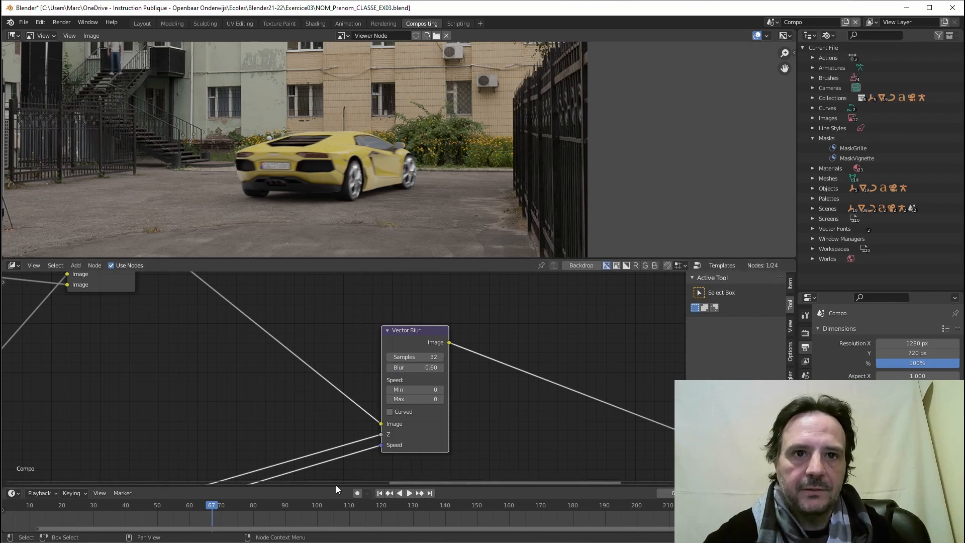
- Scrub through the frames between about 84 and 94 to check the car's motion blur, and go back to frame 64
key("space")
left_click_drag(240, 507, 270, 509)
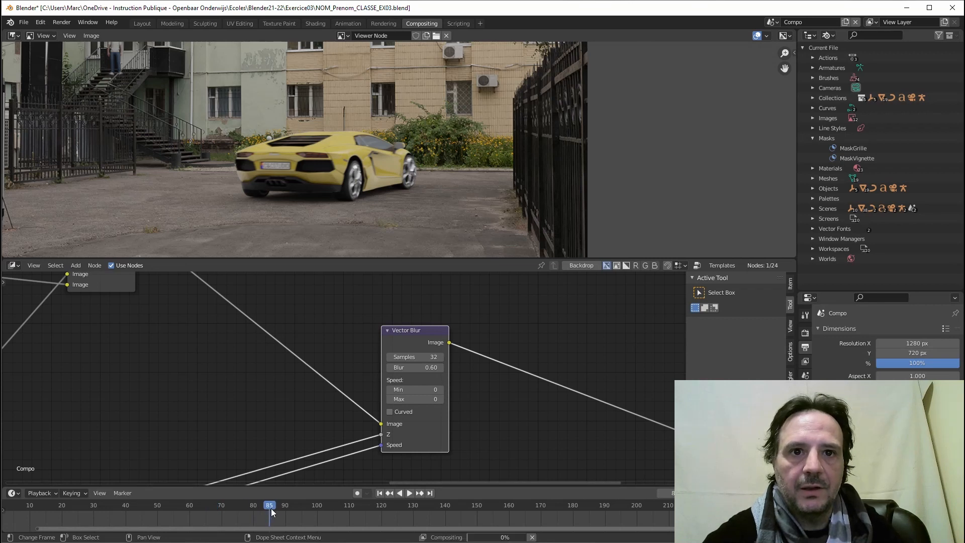
left_click_drag(272, 508, 299, 505)
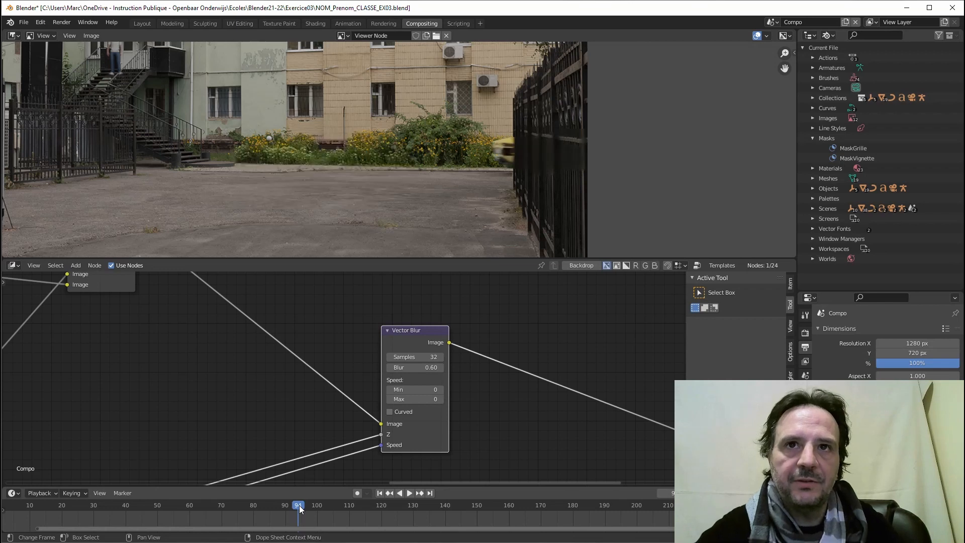
left_click_drag(299, 505, 267, 507)
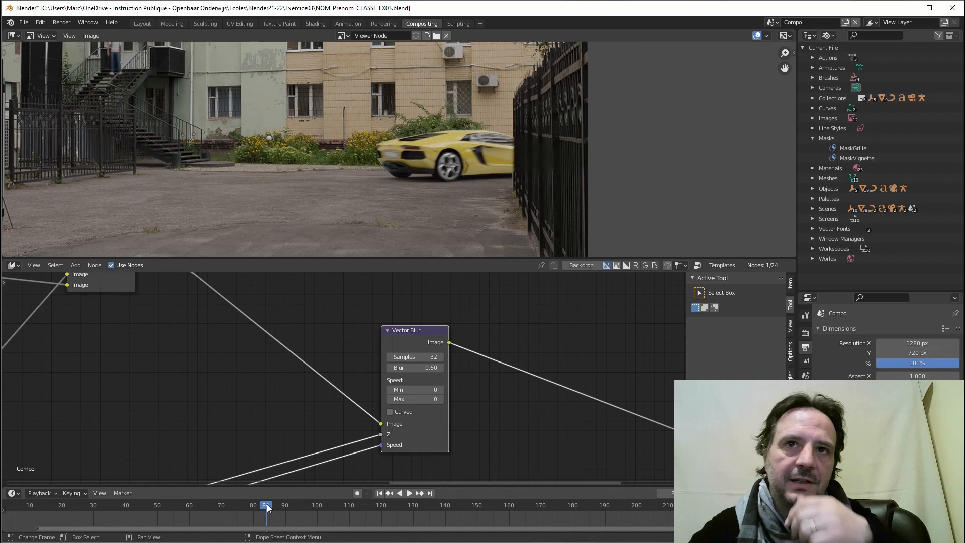
left_click_drag(267, 503, 202, 505)
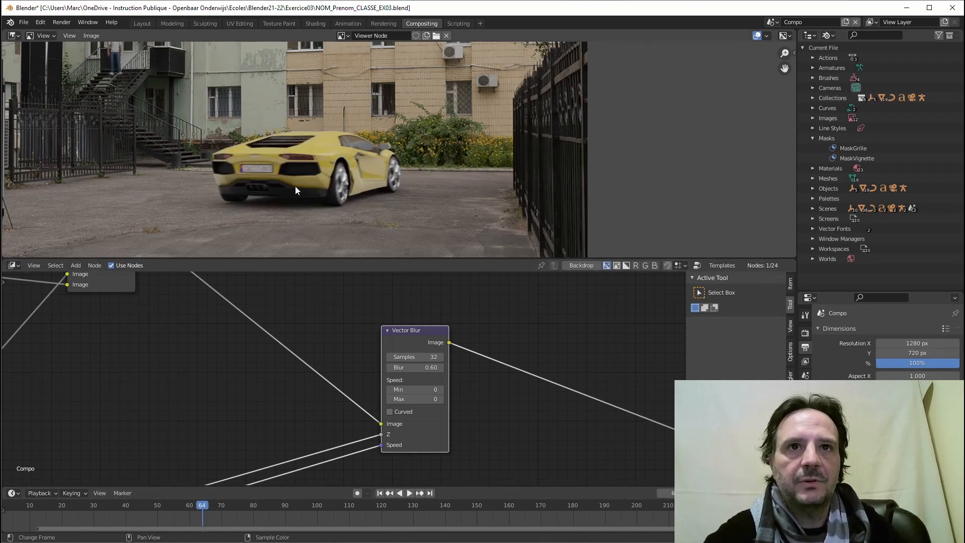
- Move the Viewer and Composite nodes farther right of Vector Blur, with the Viewer placed just below Composite
scroll(279, 196, "down", 3)
scroll(274, 339, "down", 6)
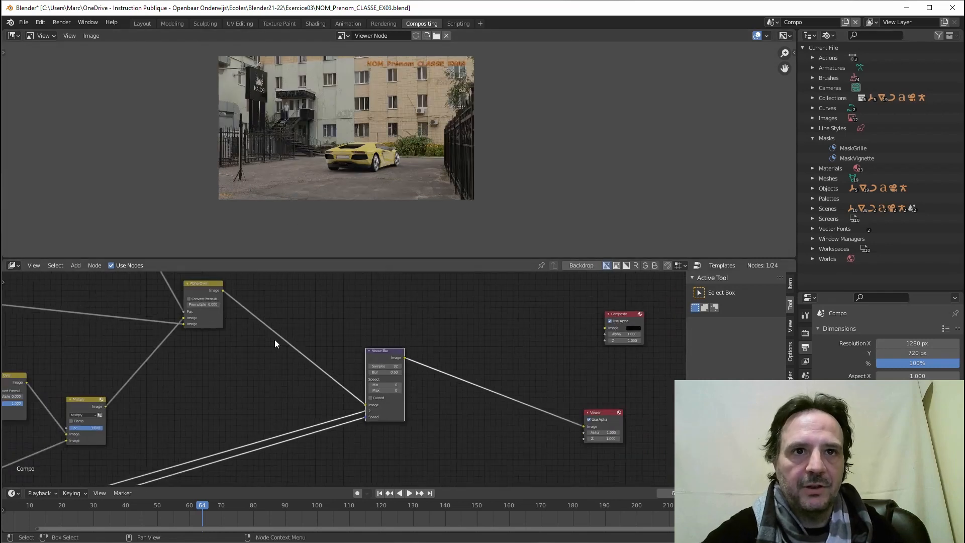
scroll(434, 353, "up", 5)
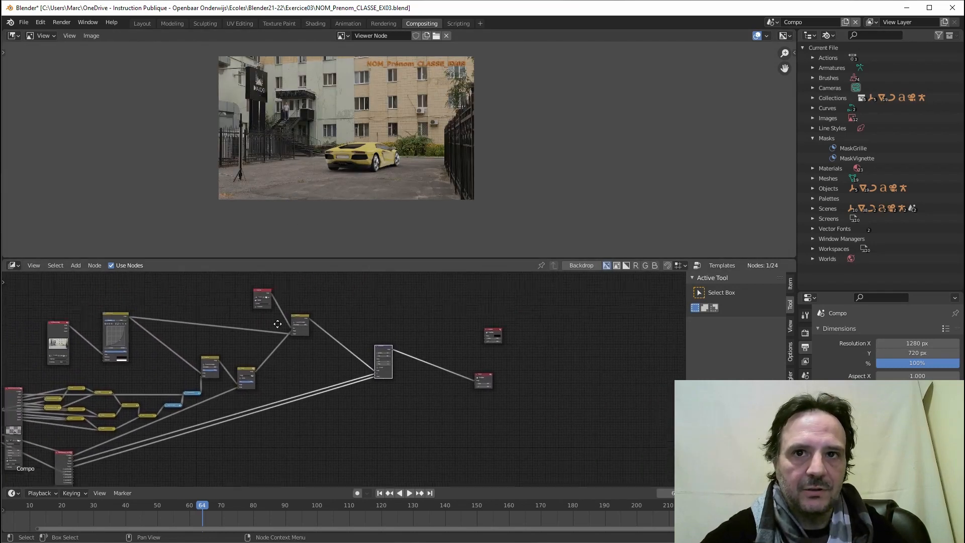
left_click_drag(474, 384, 529, 382)
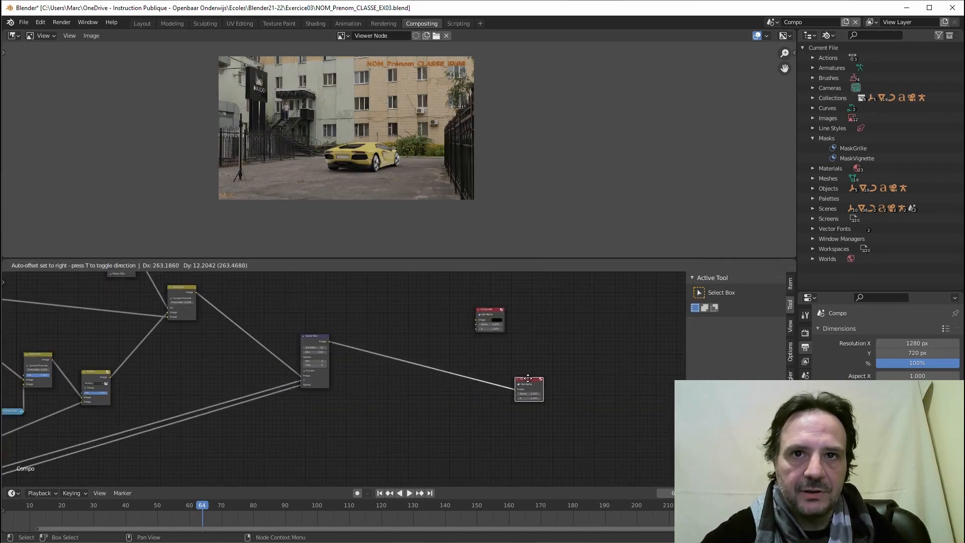
left_click_drag(485, 309, 569, 319)
middle_click_drag(318, 330, 211, 377)
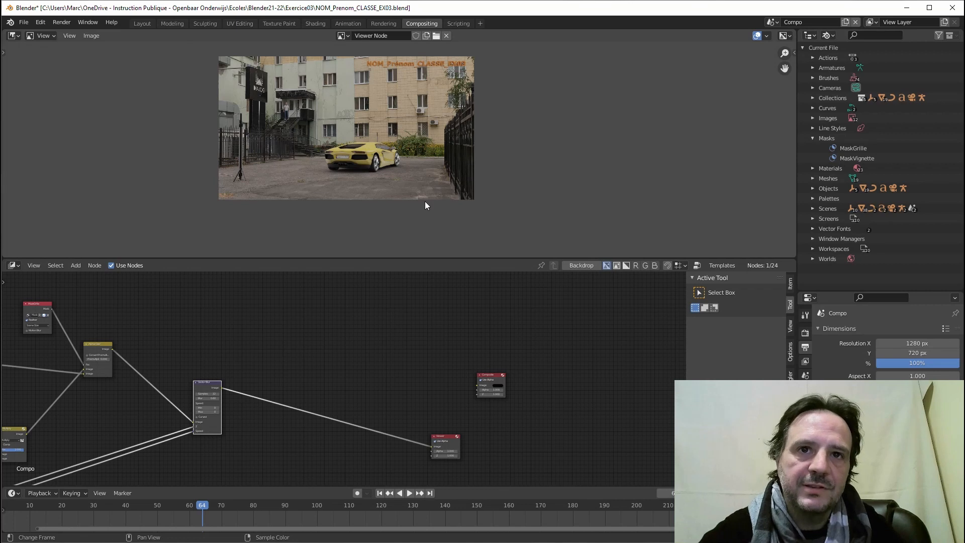
left_click_drag(446, 435, 490, 430)
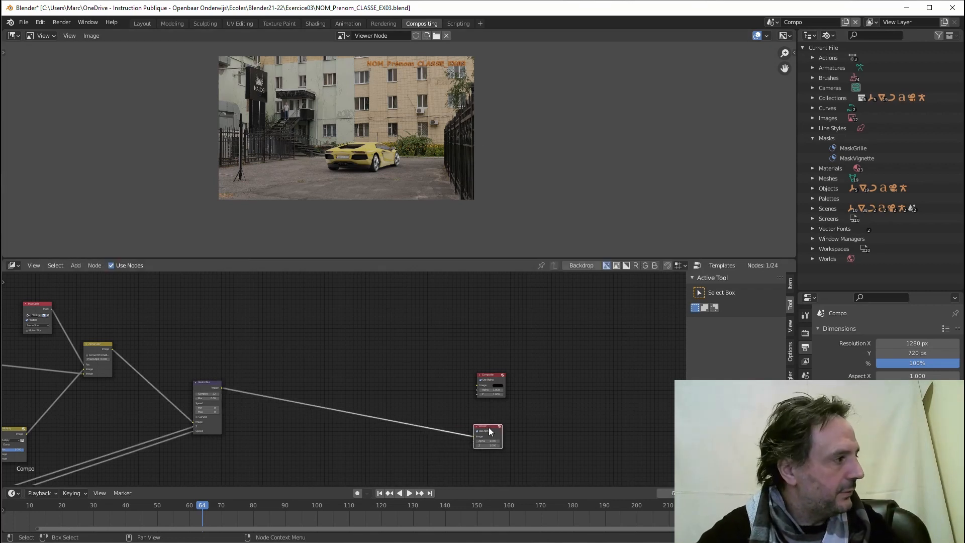
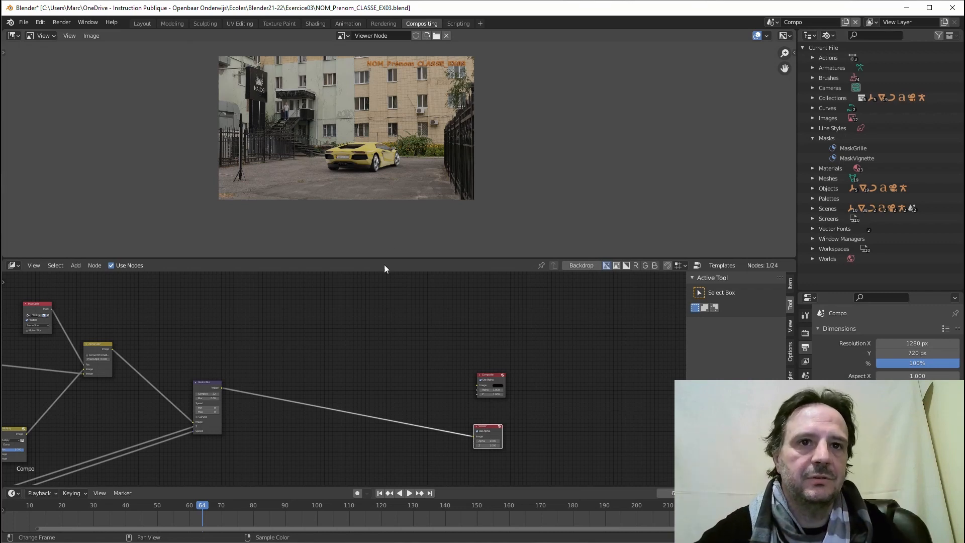
- Move the Vector Blur node slightly upward in the compositing node tree
scroll(296, 291, "down", 2)
scroll(273, 277, "up", 2)
middle_click_drag(242, 288, 198, 298)
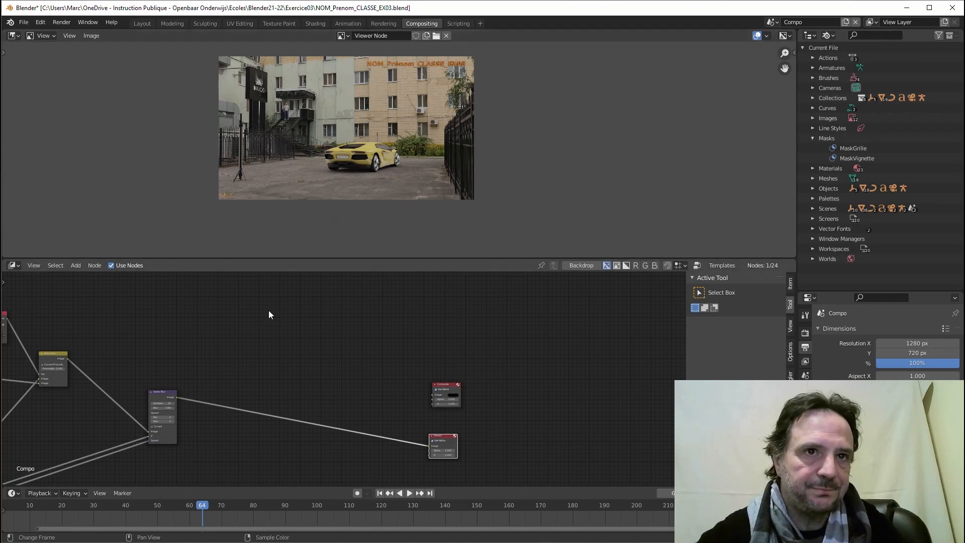
scroll(225, 385, "up", 1)
left_click_drag(118, 394, 122, 373)
middle_click_drag(176, 360, 306, 382)
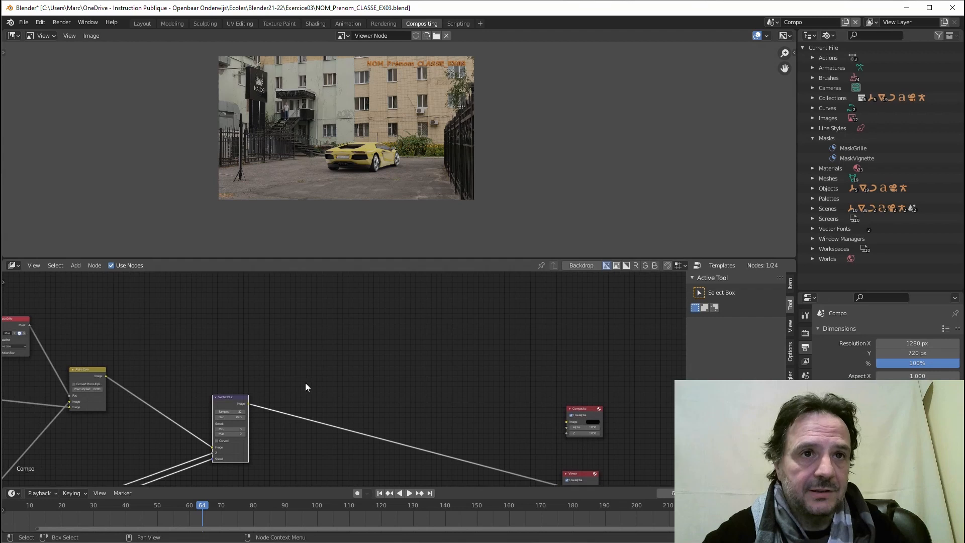
- Add a Mask input node above the Vector Blur node and assign the MaskVignette mask to it
left_click(76, 265)
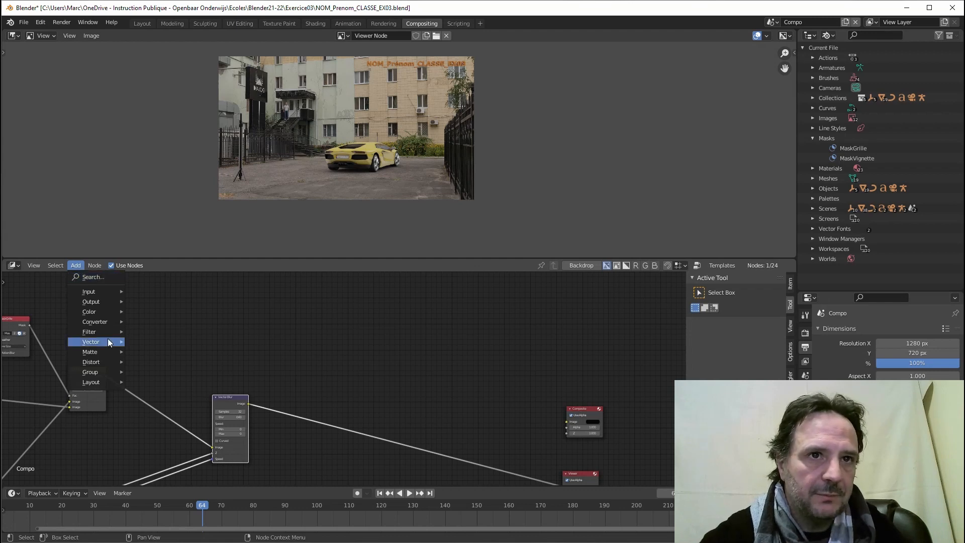
mouse_move(98, 291)
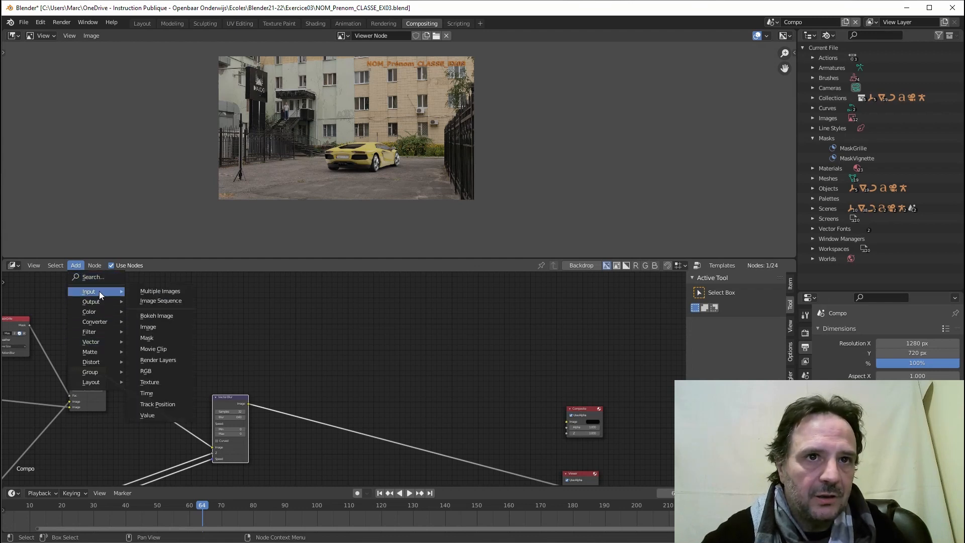
left_click(160, 337)
left_click(288, 291)
scroll(278, 341, "up", 4)
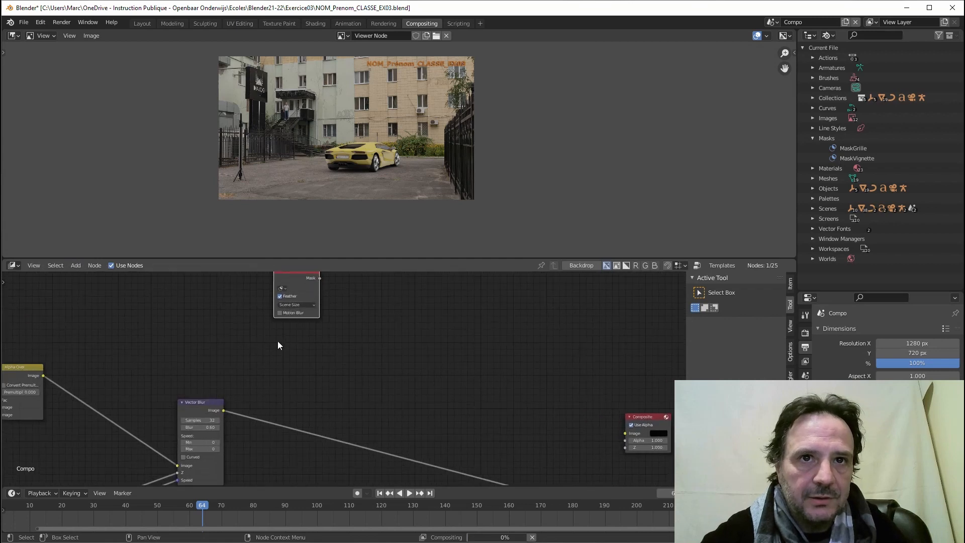
left_click(252, 319)
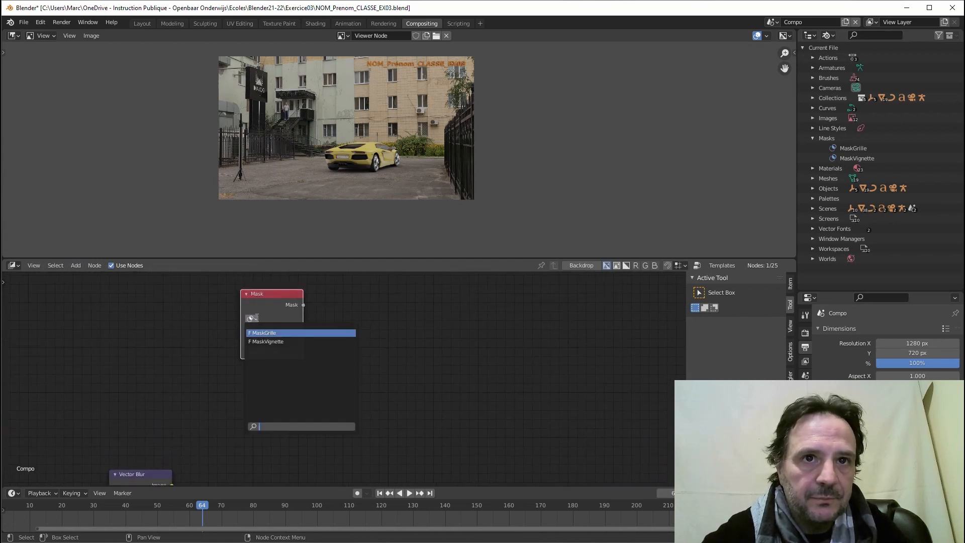
left_click(262, 344)
middle_click_drag(379, 383, 296, 395)
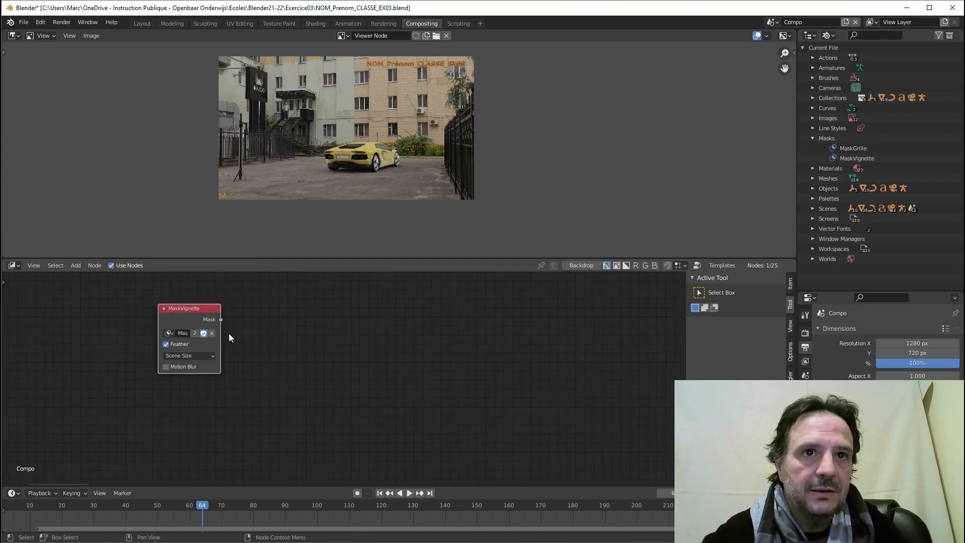
left_click_drag(200, 307, 155, 313)
scroll(245, 357, "down", 1)
- Add an Invert node fed by the MaskVignette node's Mask output and shift both nodes to make room beside them
left_click(75, 268)
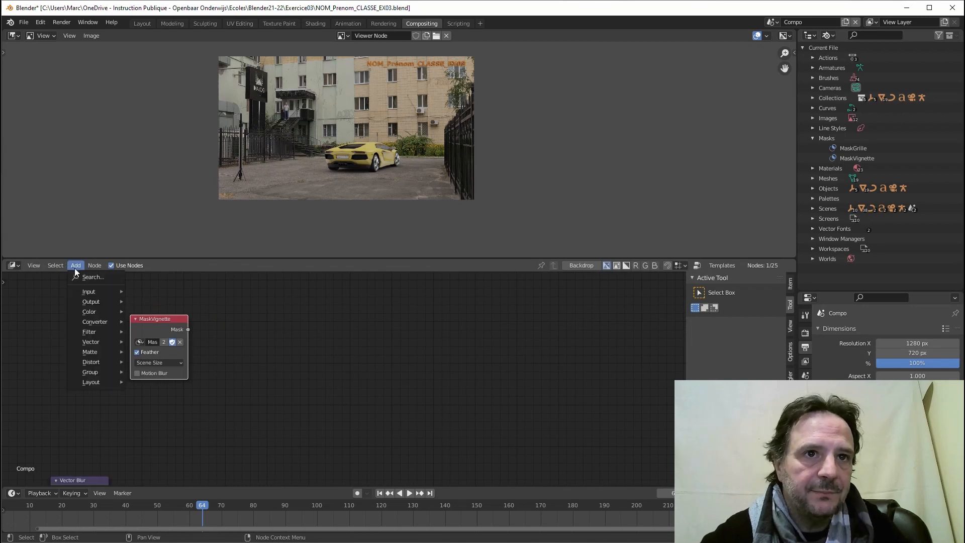
mouse_move(93, 314)
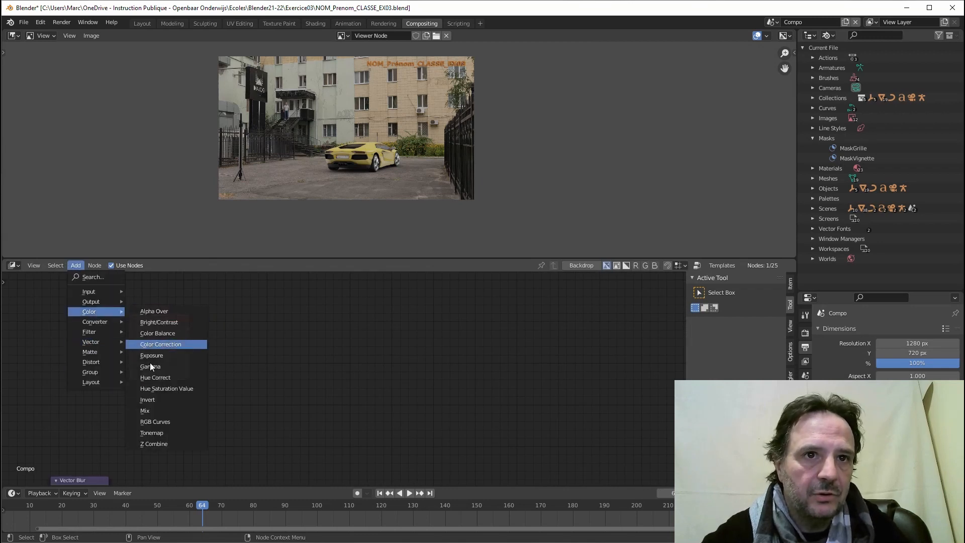
left_click(151, 400)
left_click(215, 319)
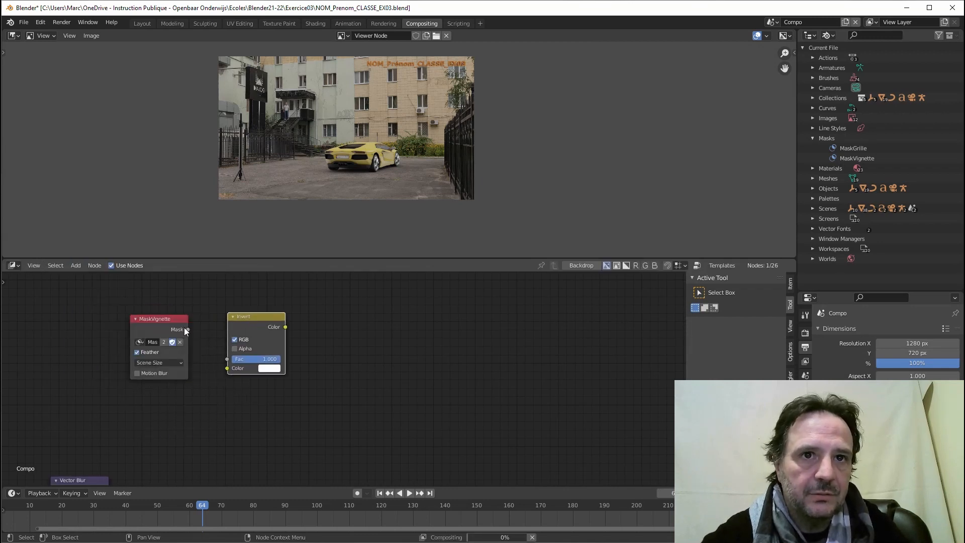
left_click_drag(187, 329, 227, 368)
middle_click_drag(278, 384, 229, 381)
scroll(243, 389, "down", 2)
left_click_drag(123, 319, 104, 321)
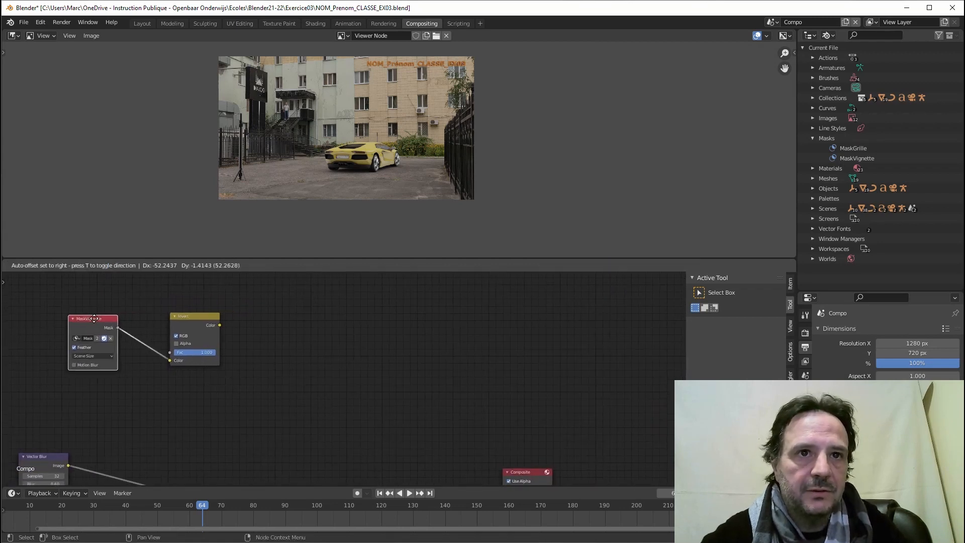
left_click_drag(197, 318, 167, 314)
- Add a Blur filter node after Invert and connect Invert's Color output to the Blur node's Image input
left_click(78, 267)
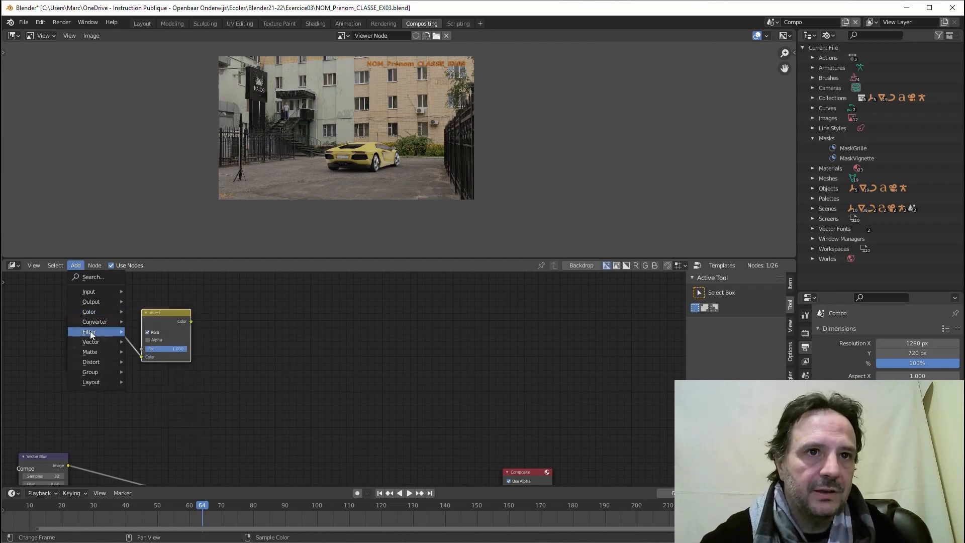
mouse_move(91, 335)
left_click(147, 351)
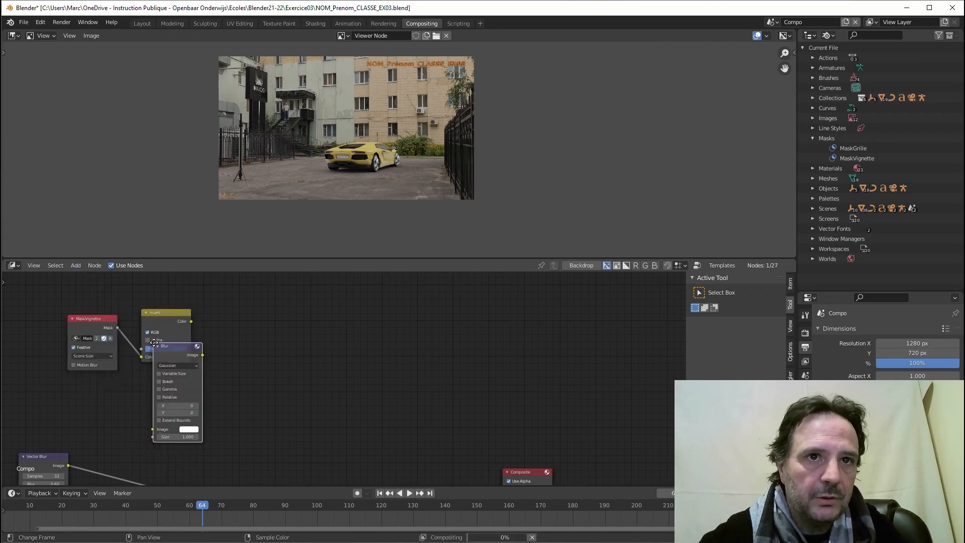
left_click(224, 306)
left_click_drag(191, 320, 223, 393)
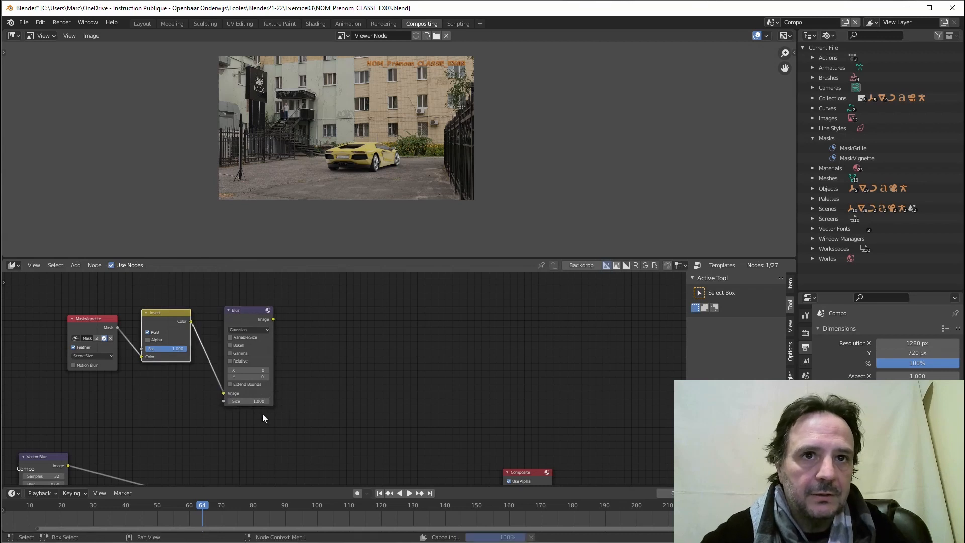
- Add a Hue Saturation Value node between the Blur and Composite nodes and lower its Value to 0.383
scroll(282, 402, "down", 3)
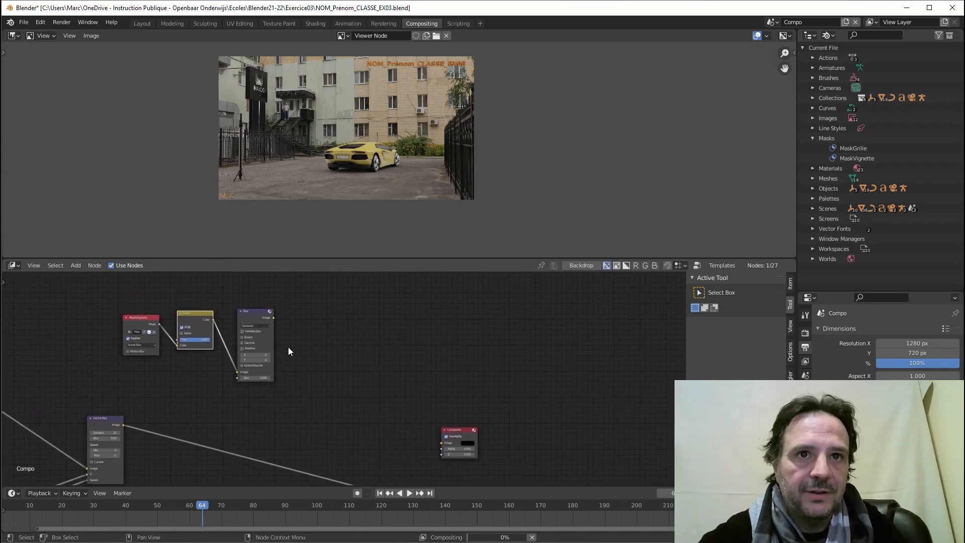
left_click(75, 265)
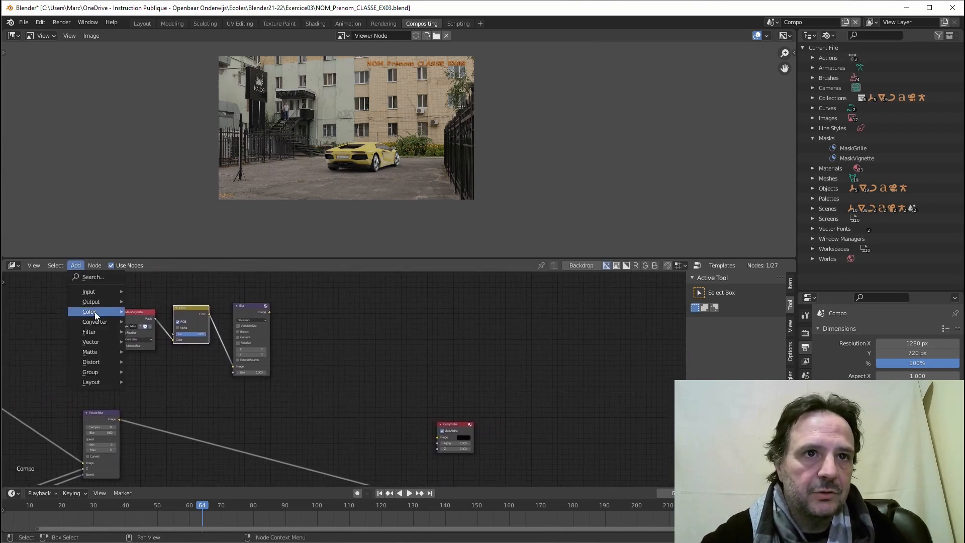
mouse_move(95, 310)
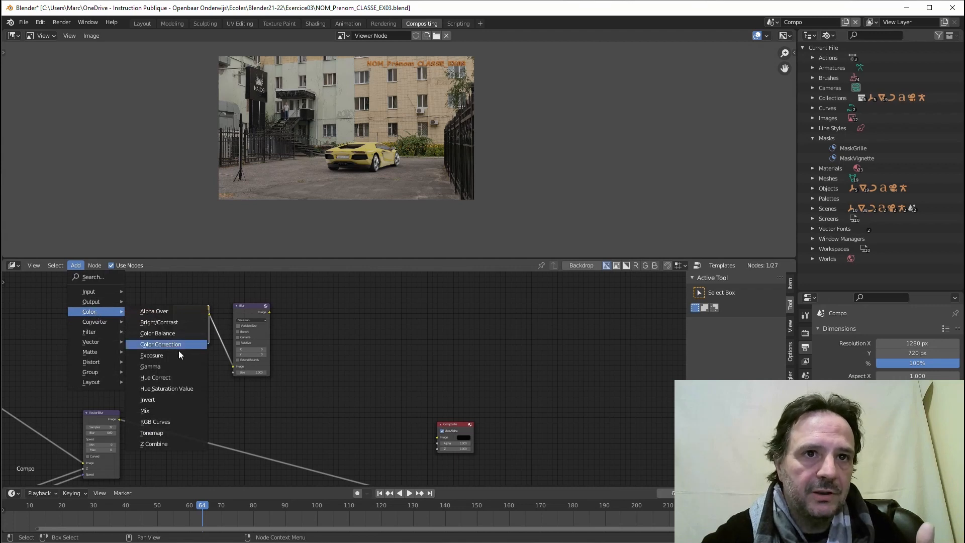
left_click(167, 388)
left_click(328, 435)
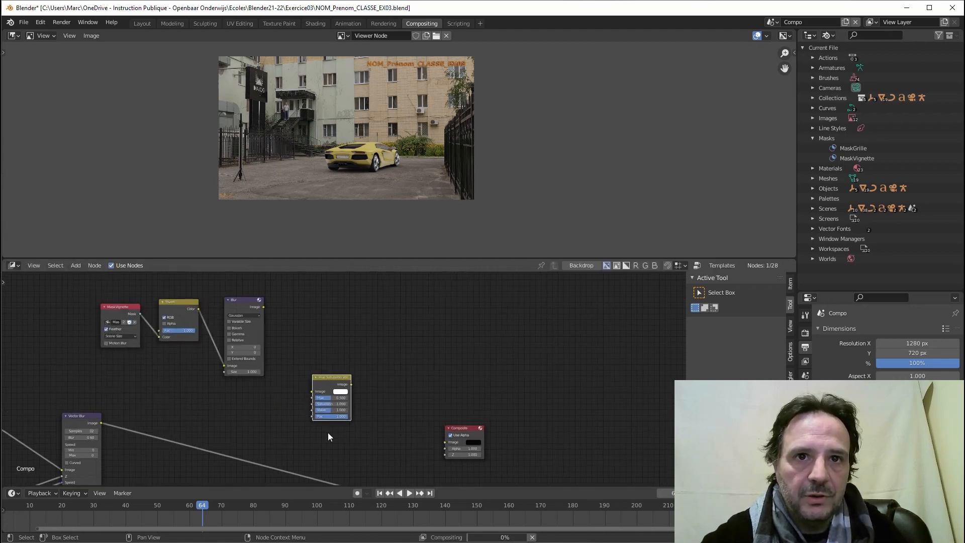
scroll(328, 435, "up", 3)
left_click_drag(330, 422, 317, 422)
- Connect Vector Blur's Image output to the Hue Saturation Value node's Image input and send that node's result to the Viewer
middle_click_drag(269, 405, 238, 275)
scroll(258, 348, "down", 1)
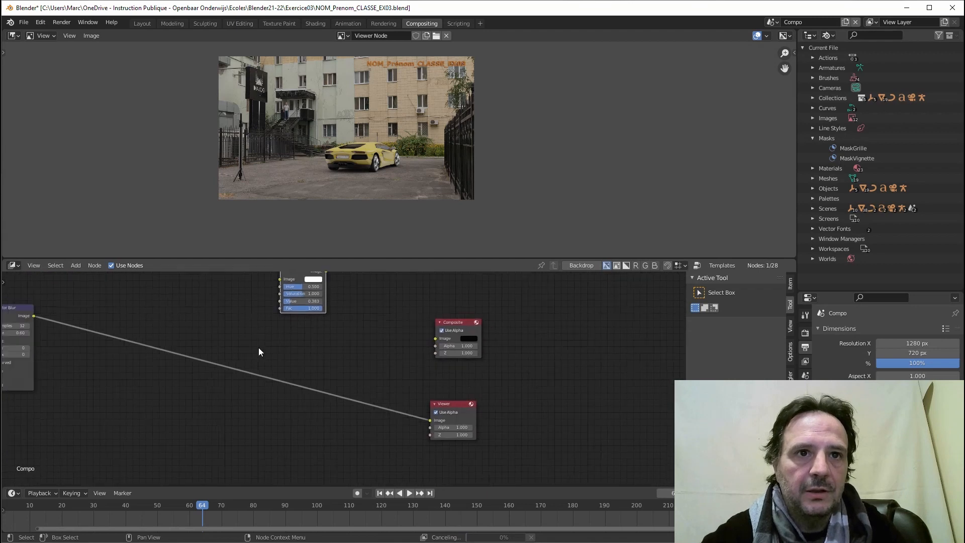
scroll(259, 348, "down", 1)
middle_click_drag(129, 336, 142, 344)
left_click_drag(134, 342, 328, 314)
middle_click_drag(330, 335, 292, 368)
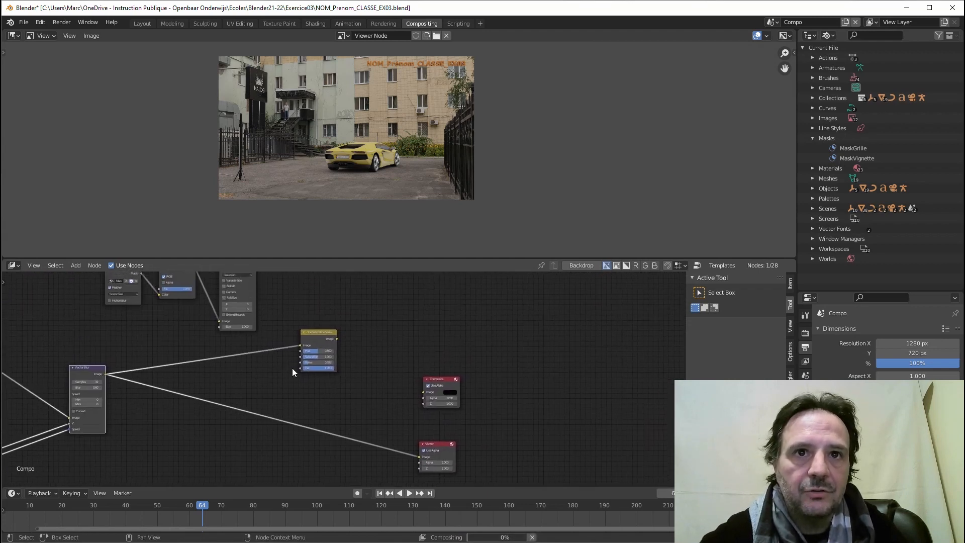
left_click(310, 338, "ctrl+shift")
- Darken and desaturate the image with Saturation 0.850 and Value 0.100 on the Hue Saturation Value node
scroll(299, 379, "up", 3)
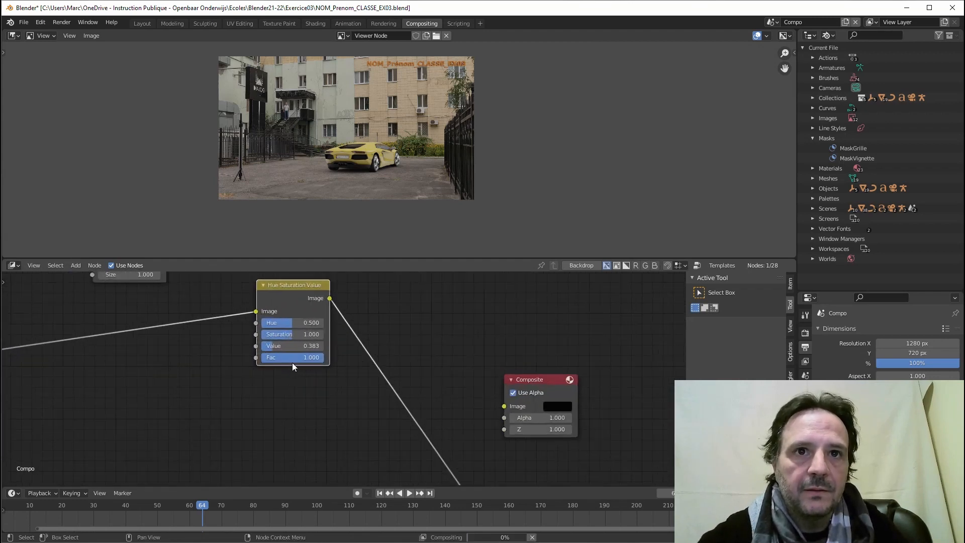
middle_click_drag(292, 363, 343, 422)
left_click_drag(330, 408, 323, 408)
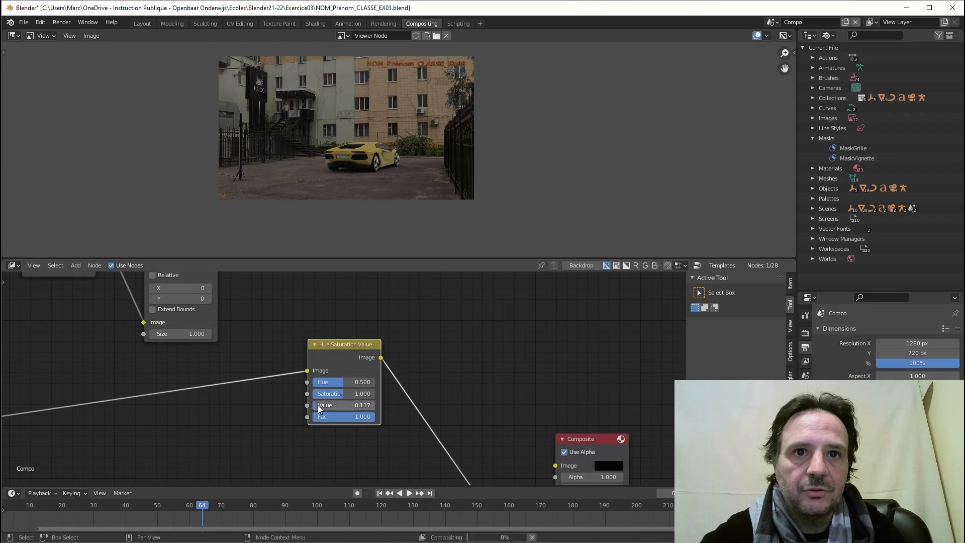
left_click_drag(333, 394, 331, 394)
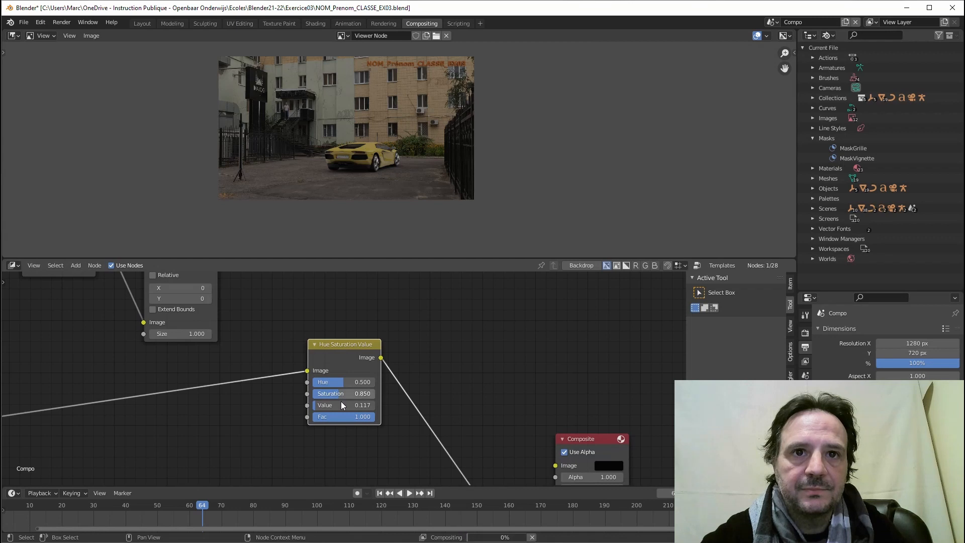
left_click_drag(317, 406, 316, 405)
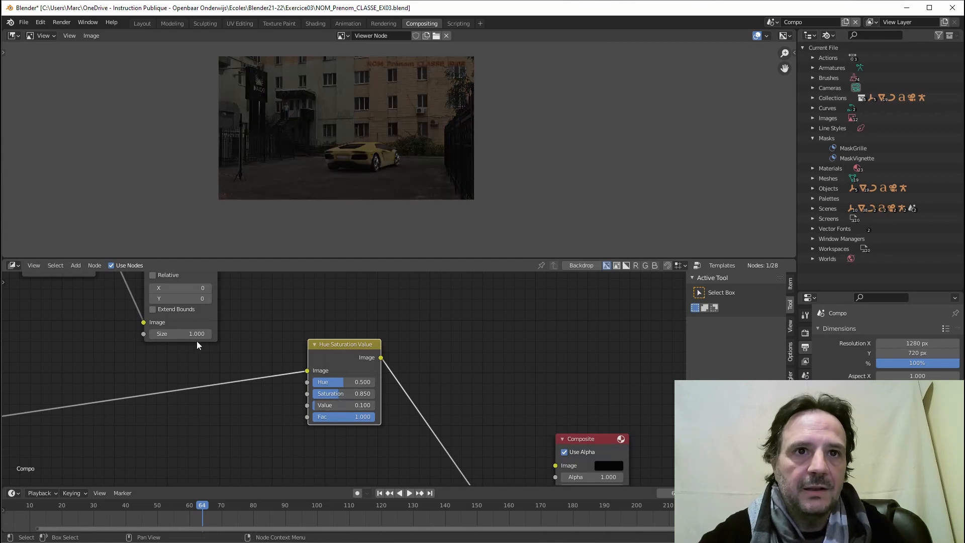
- Connect the Blur node's Image output to the Fac input of the Hue Saturation Value node
middle_click_drag(265, 343, 299, 382)
scroll(288, 373, "down", 6)
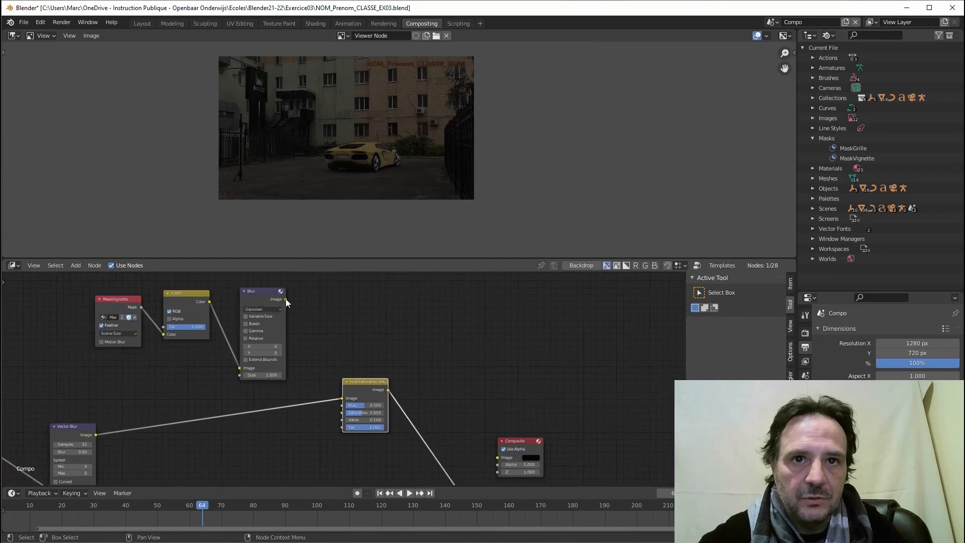
left_click_drag(285, 299, 341, 428)
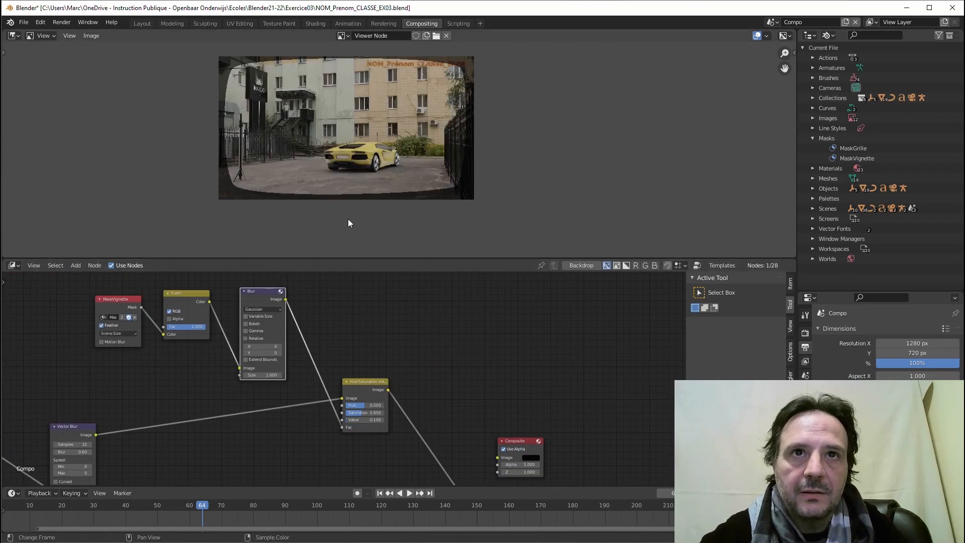
- Set the X and Y sizes of the vignette mask's Blur node to 100
scroll(297, 305, "up", 2)
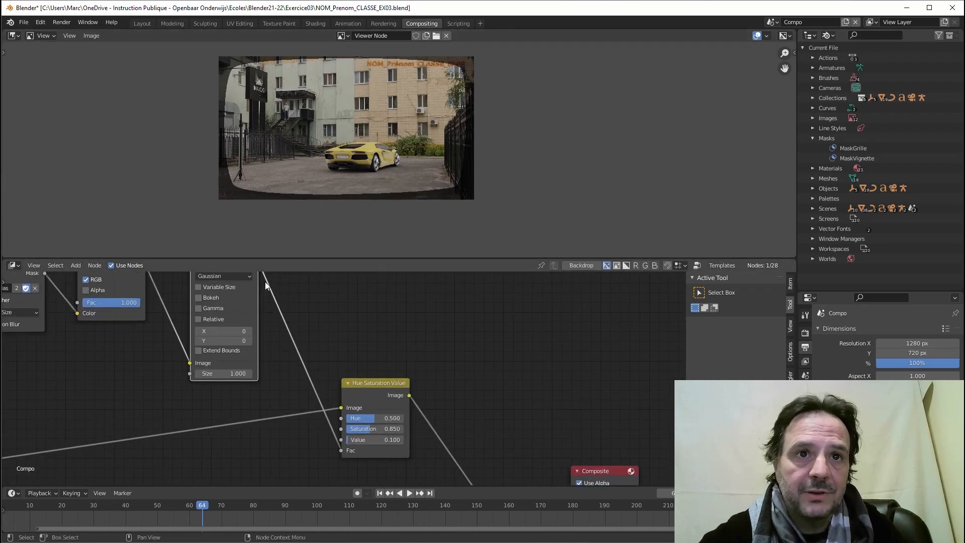
left_click(227, 331)
type("10")
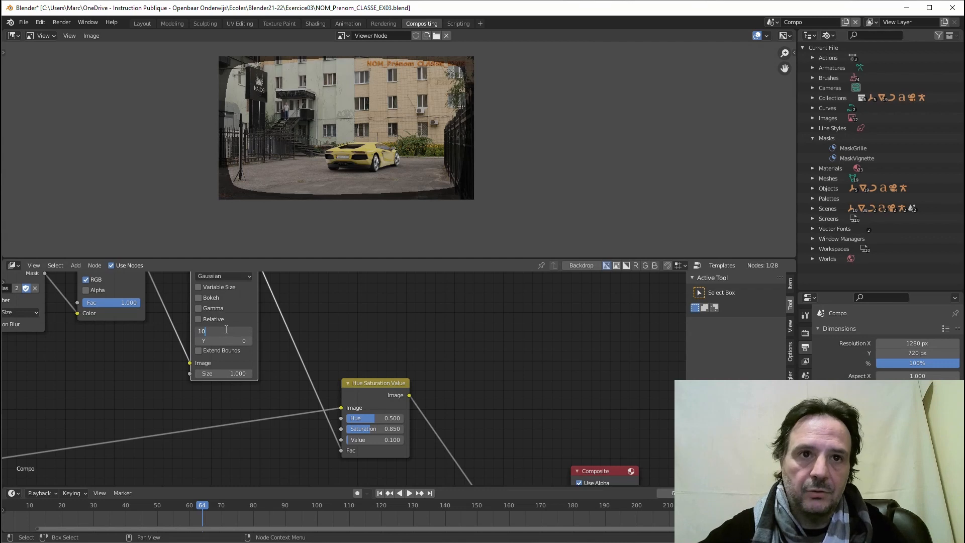
type("0")
key("Return")
left_click(221, 340)
type("1")
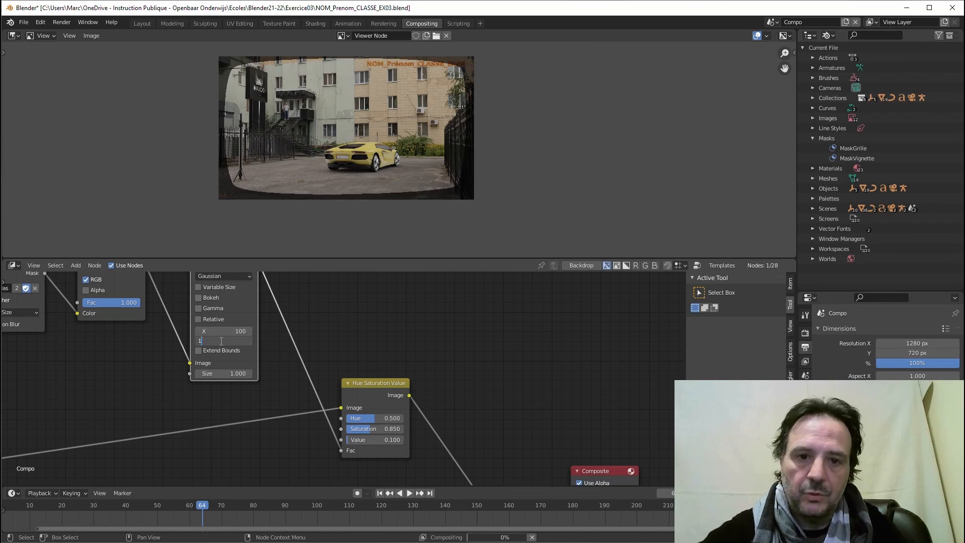
type("00")
key("Return")
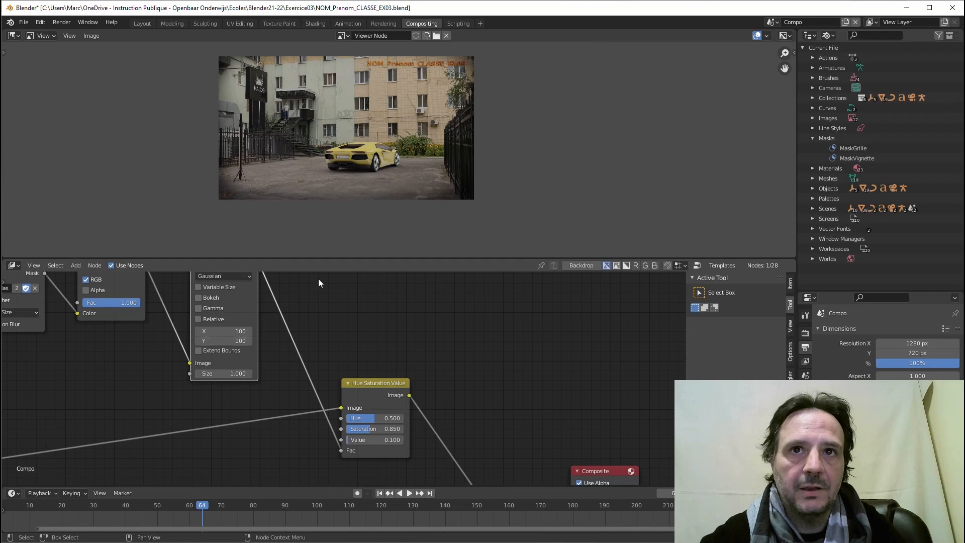
- Soften the vignette by raising the Hue Saturation Value node's Value to 0.633
scroll(360, 450, "up", 1)
middle_click_drag(360, 450, 314, 374)
scroll(314, 374, "up", 1)
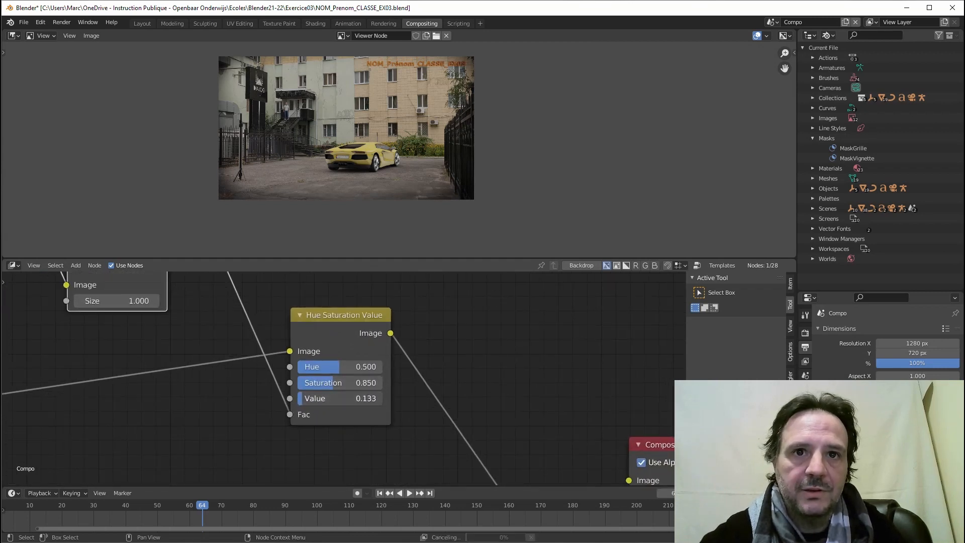
mouse_move(339, 398)
left_mouse_down()
mouse_move(361, 398)
mouse_move(313, 398)
mouse_move(333, 398)
mouse_move(324, 398)
left_mouse_up()
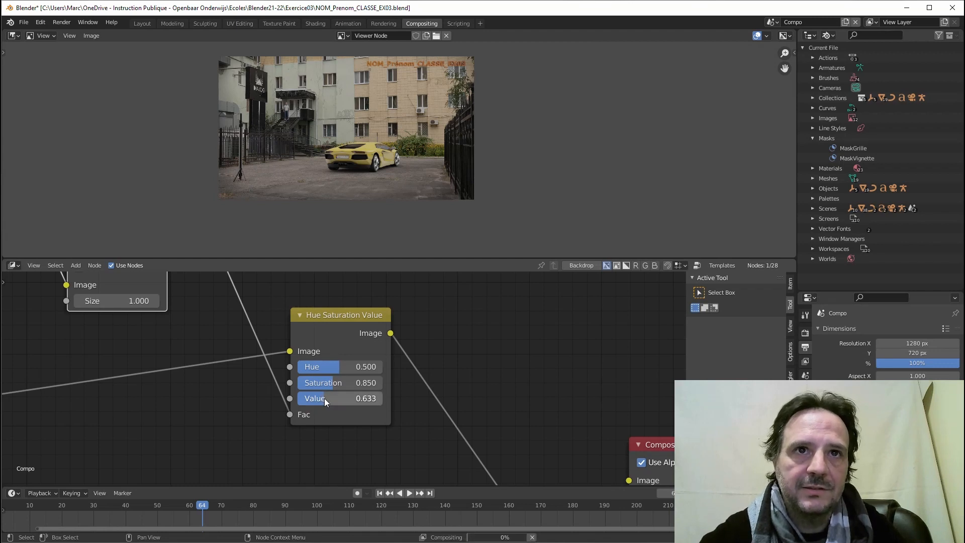
left_click_drag(324, 398, 324, 398)
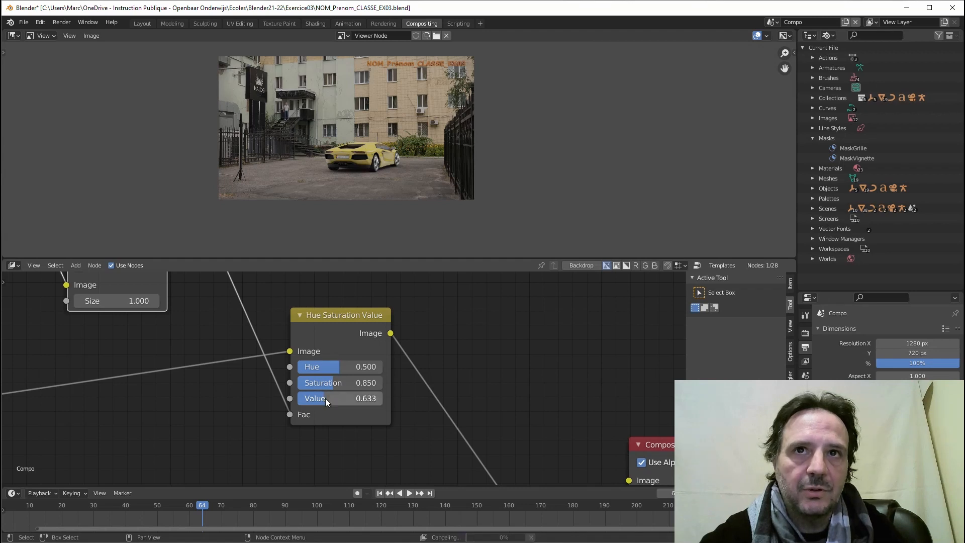
- Mute the Hue Saturation Value node to compare the image without the vignette
left_click(331, 316)
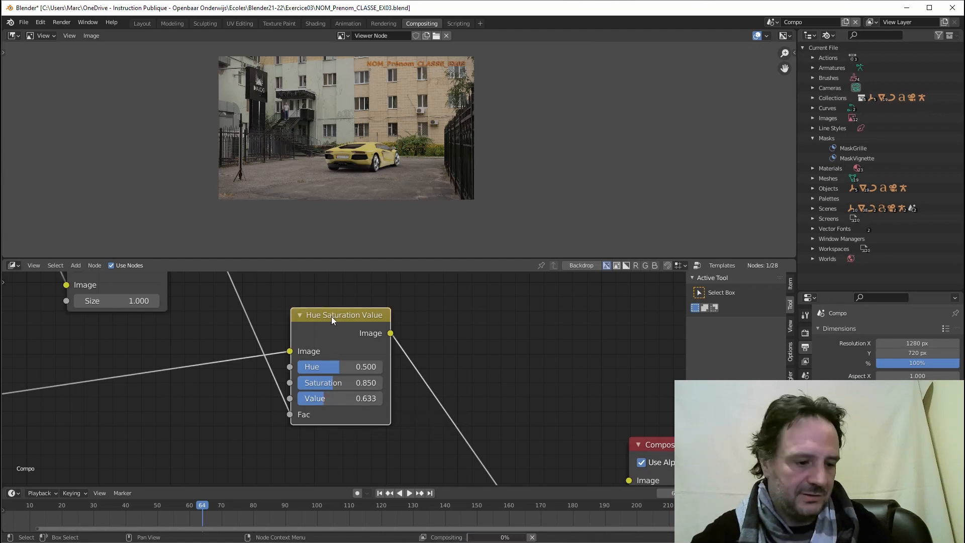
key("m")
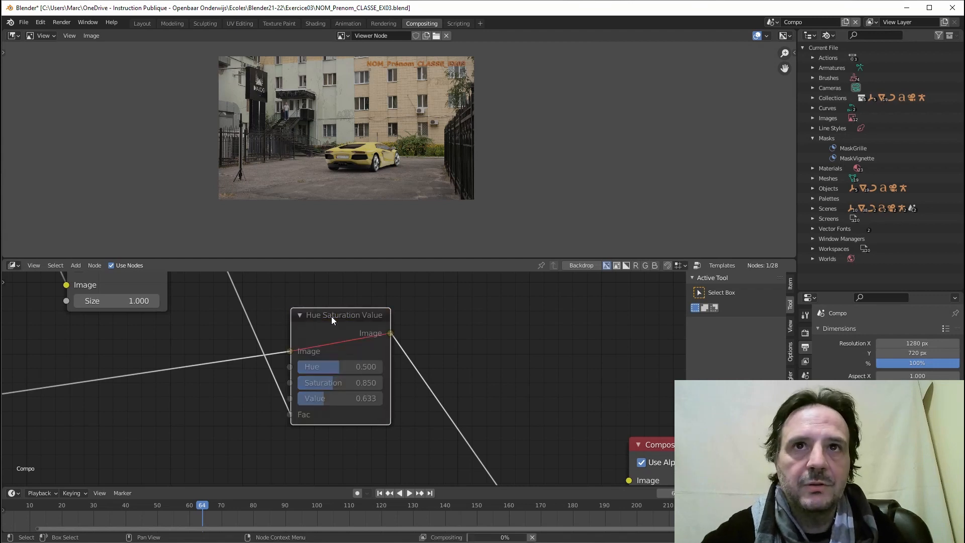
- Toggle the Hue Saturation Value node's mute to compare the image with and without the vignette, leaving the node enabled
scroll(286, 201, "up", 3)
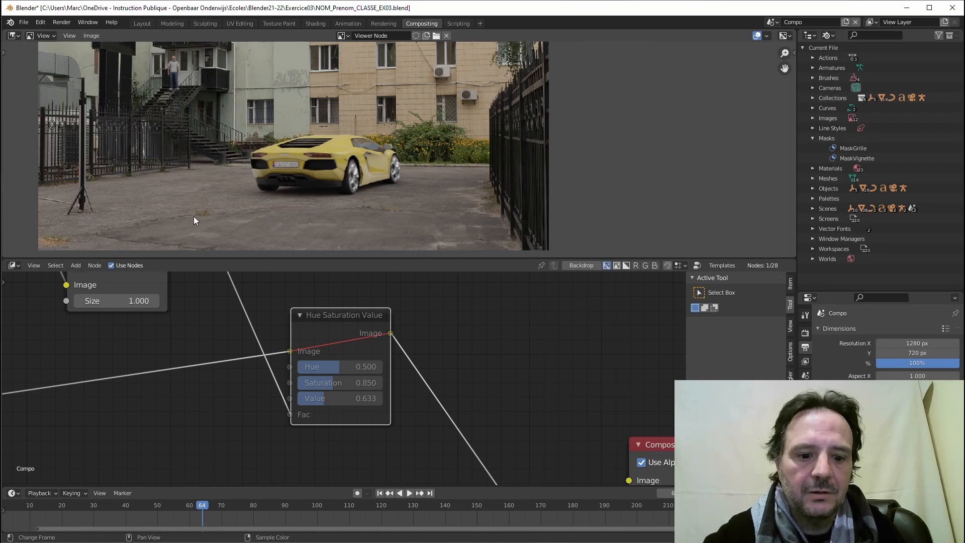
key("m")
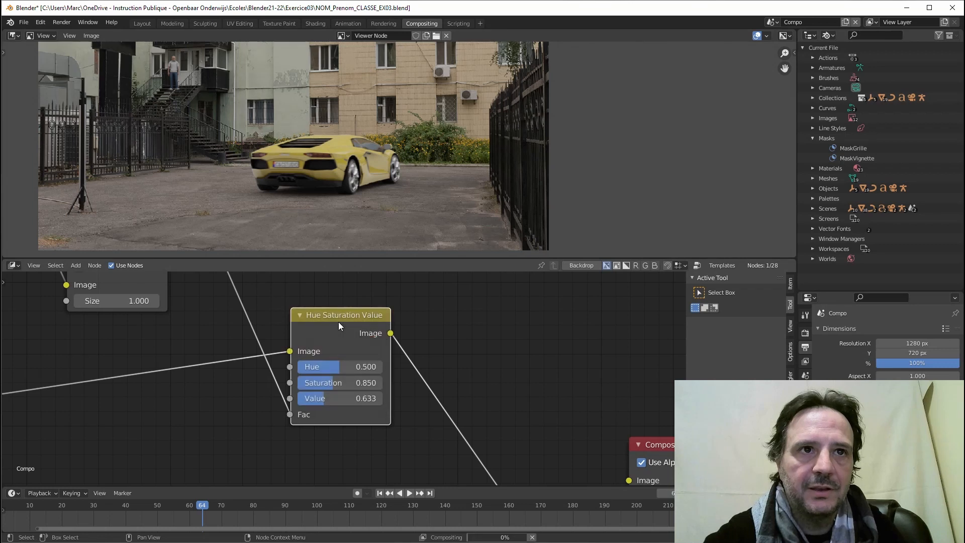
scroll(339, 322, "down", 1)
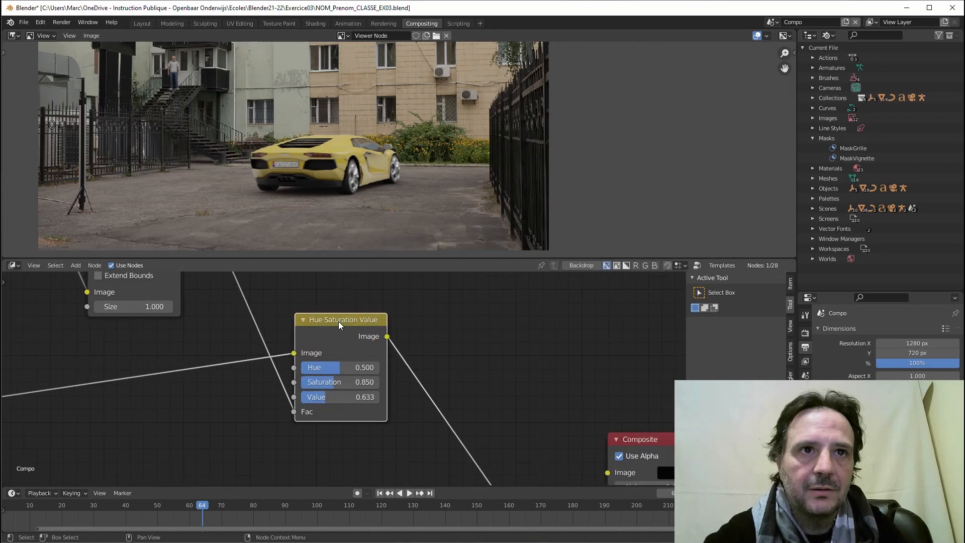
key("m")
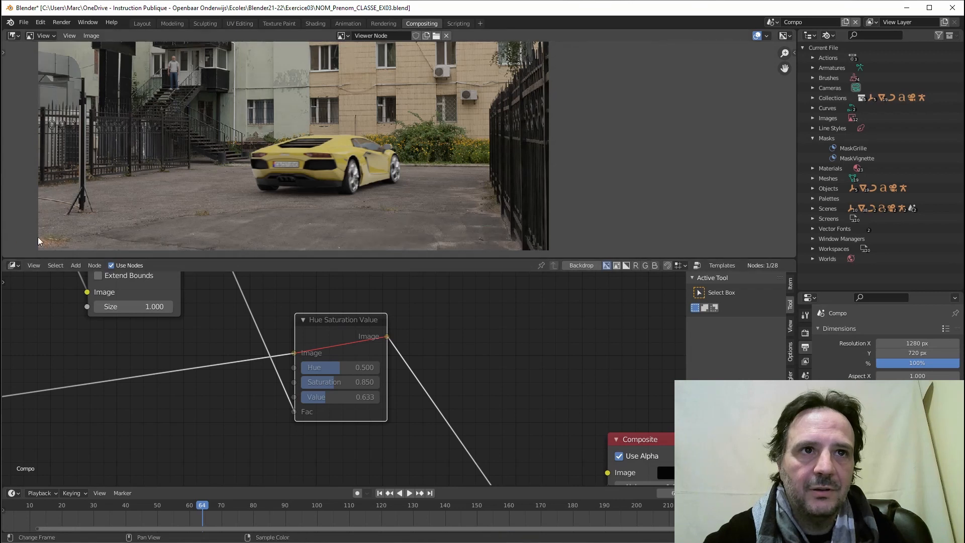
key("m")
- Connect the Hue Saturation Value node's Image output to the Composite node's Image input and align the Composite node beside it
scroll(423, 358, "down", 3)
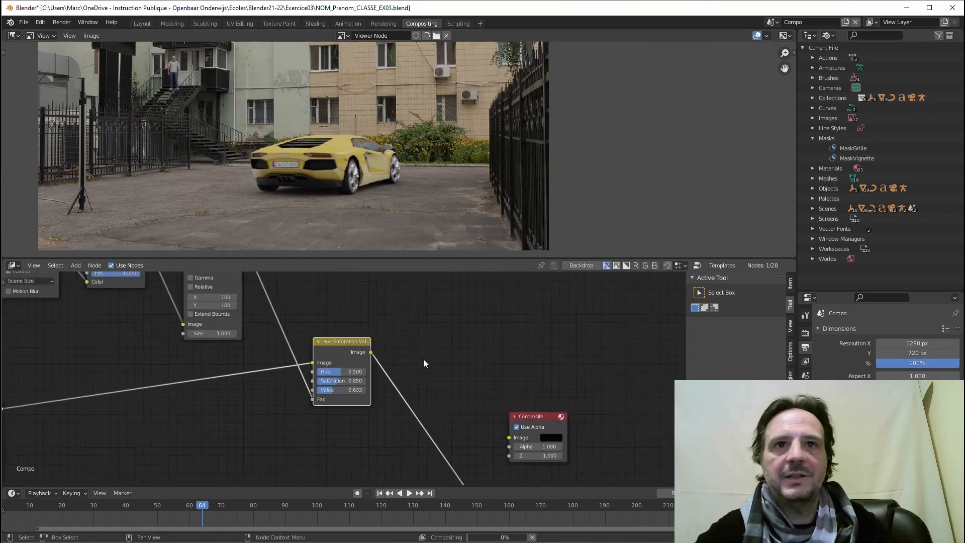
scroll(460, 426, "down", 1)
middle_click_drag(453, 425, 411, 306)
scroll(402, 498, "down", 1)
middle_click_drag(344, 346, 342, 442)
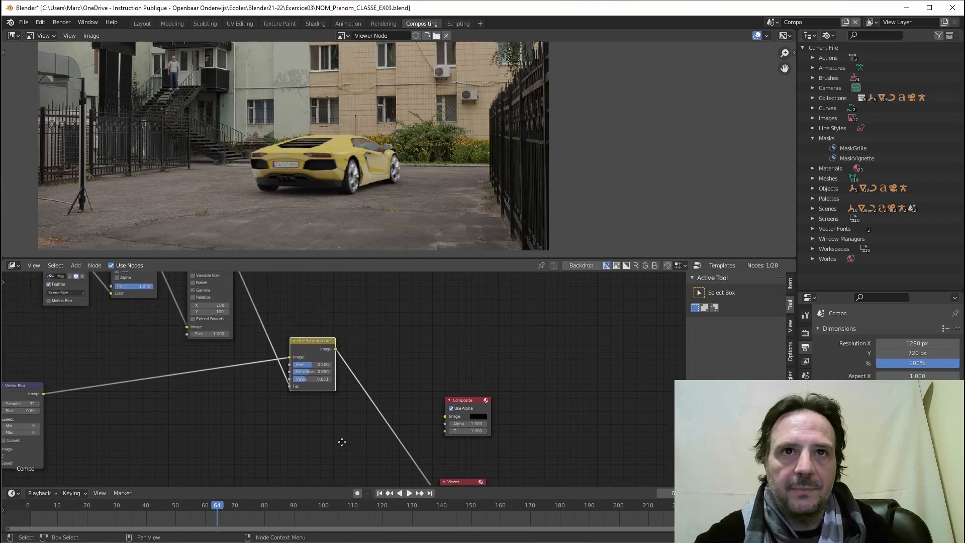
left_click_drag(466, 408, 470, 347)
left_click_drag(335, 349, 449, 360)
middle_click_drag(437, 390, 325, 386)
left_click_drag(355, 337, 360, 321)
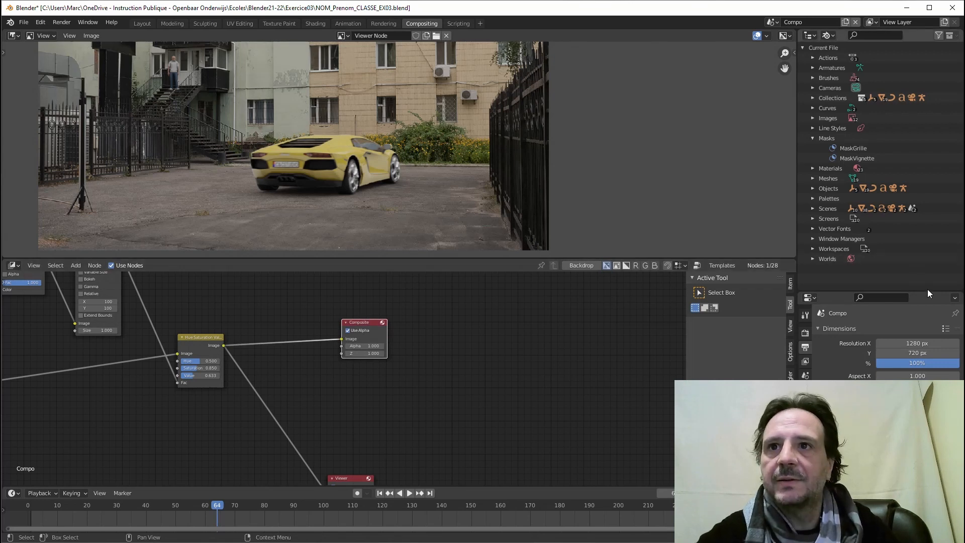
- Set the Compo scene's end frame to 100 and its frame rate to 25 fps
left_click(860, 298)
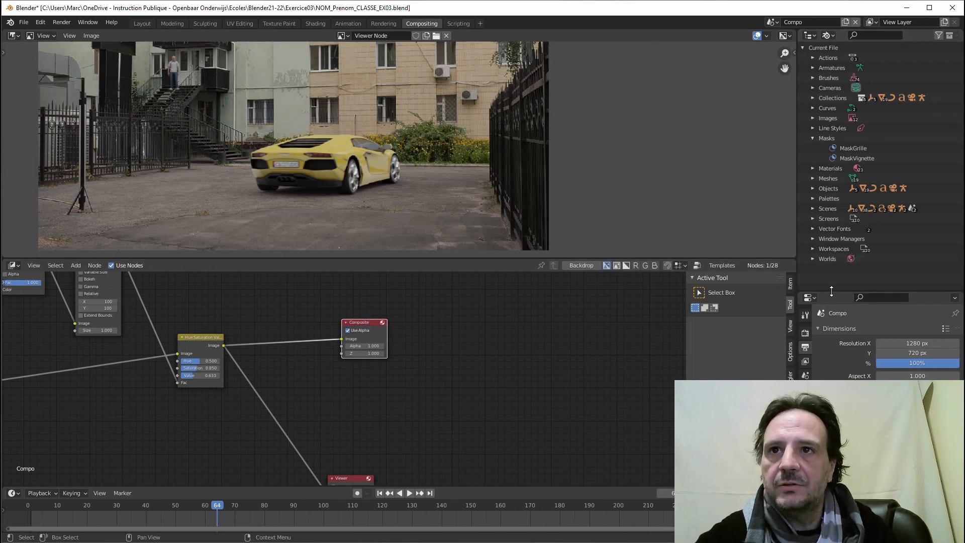
left_click_drag(831, 291, 832, 166)
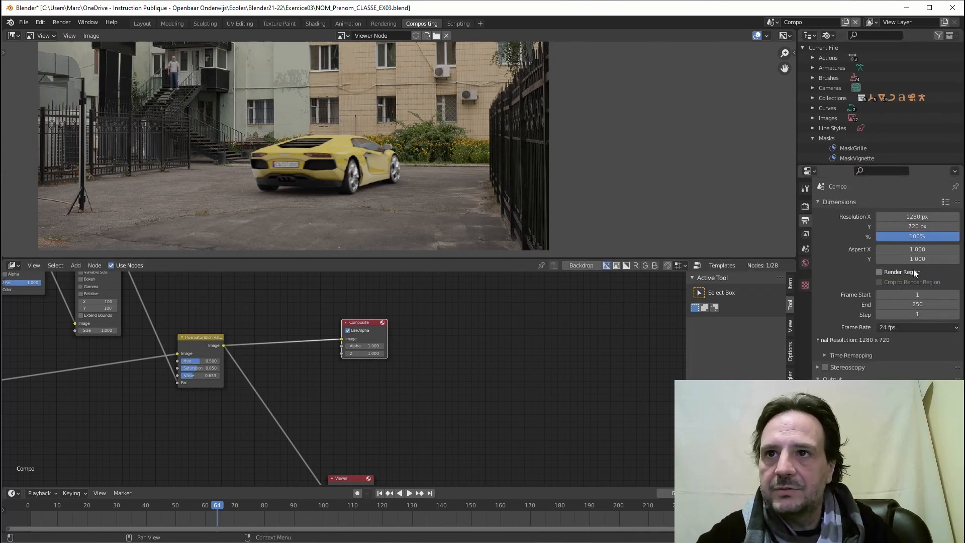
left_click(923, 304)
type("100")
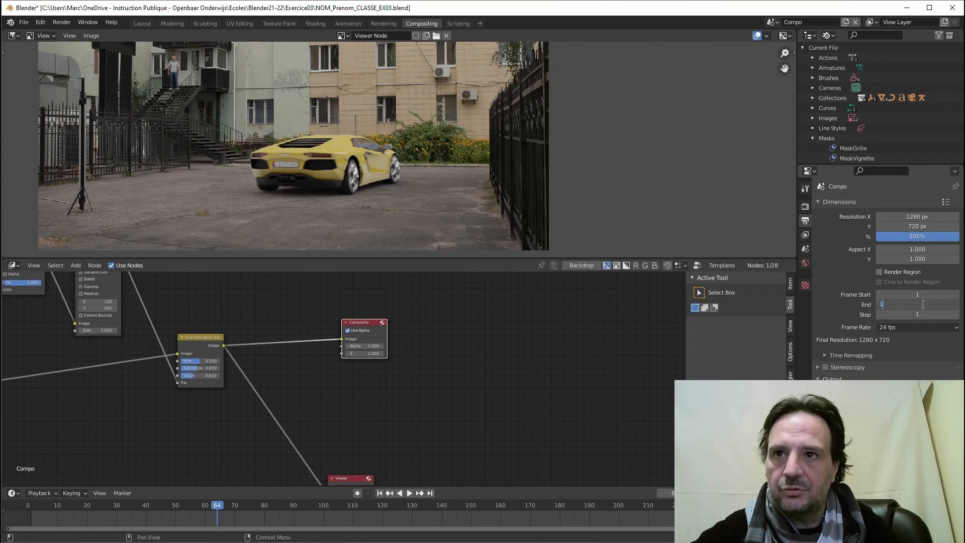
key("Return")
left_click(906, 326)
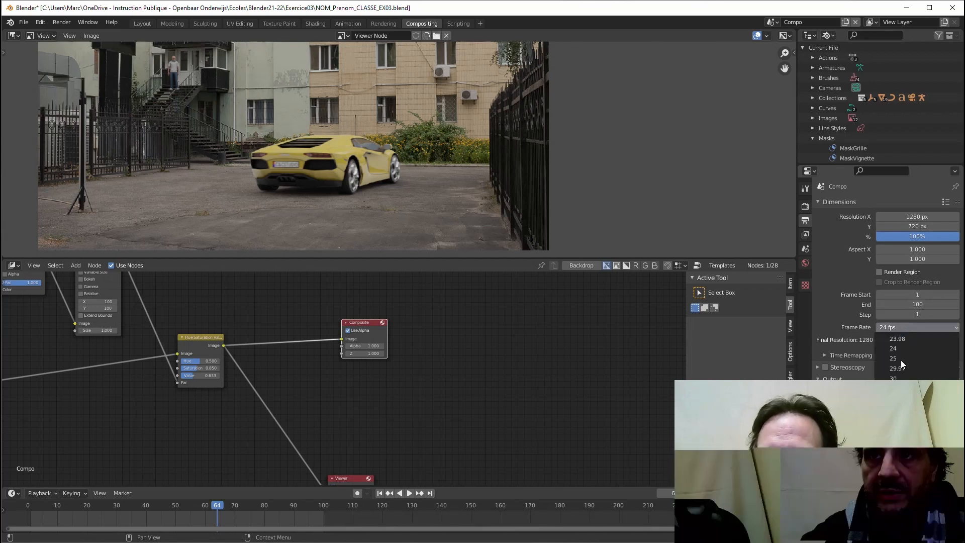
left_click(904, 358)
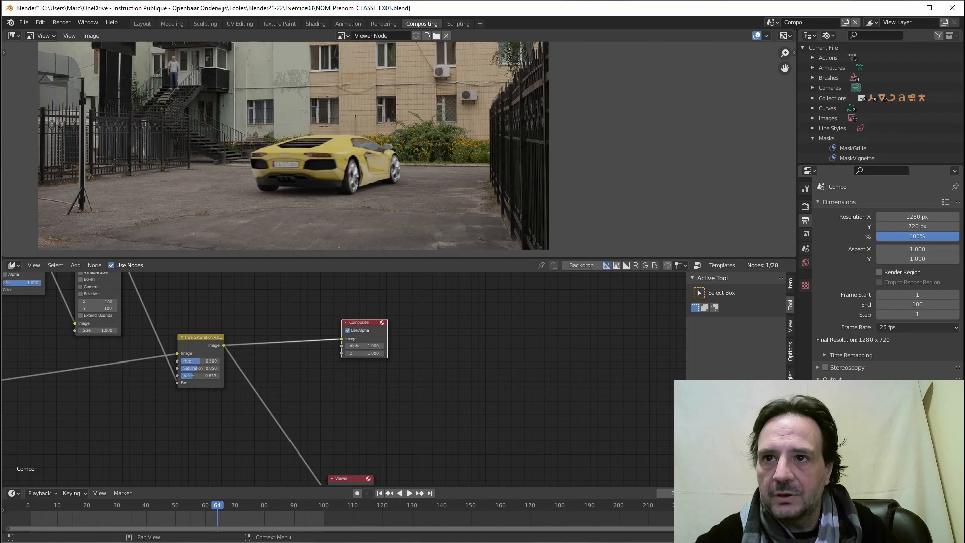
- Set the render output path to the Render folder with the file name NOM_Prenom_Classe_EX03
left_click(953, 394)
double_click(330, 110)
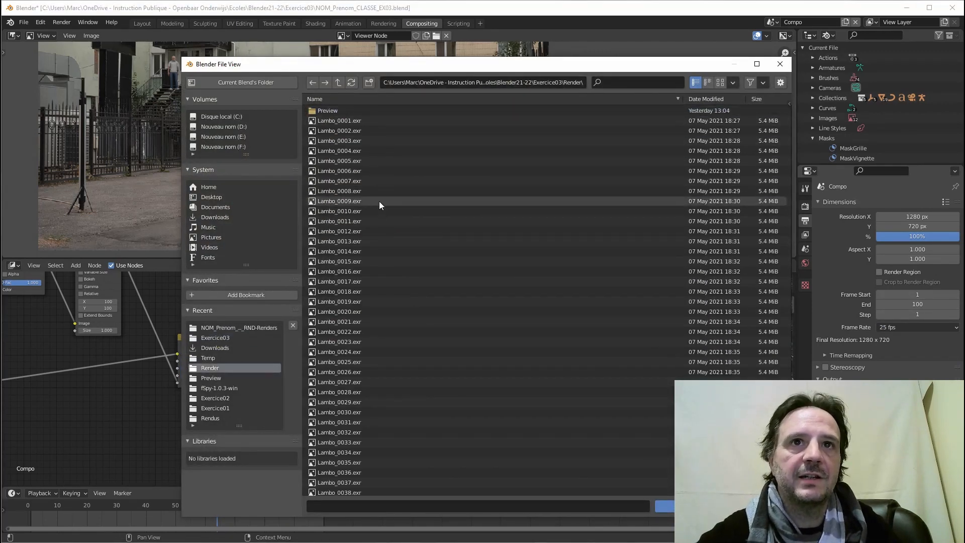
left_click(336, 501)
type("NO")
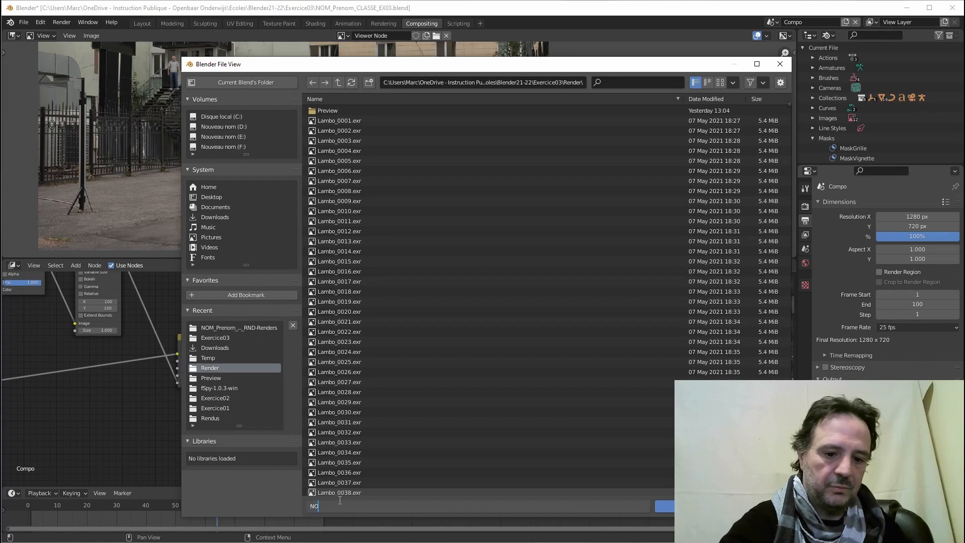
type("M_P")
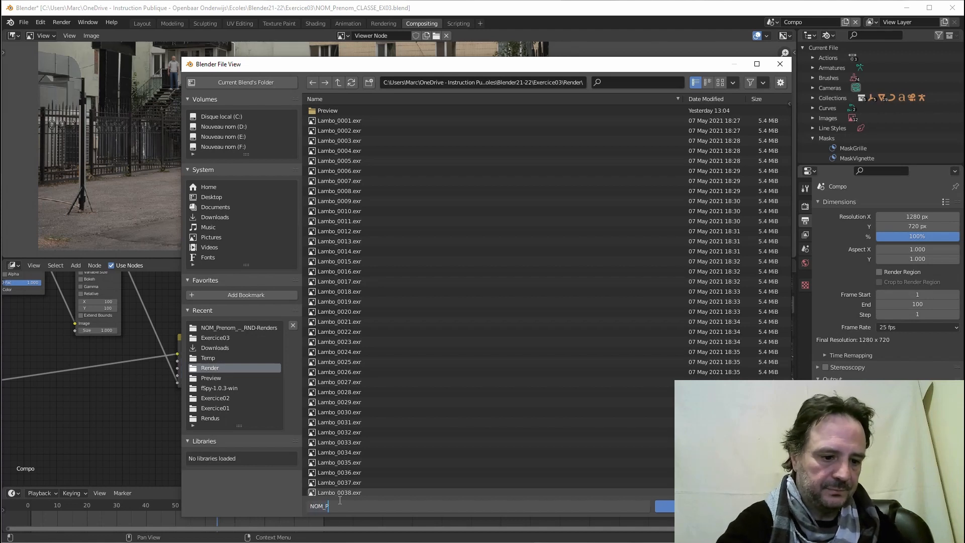
type("renom8")
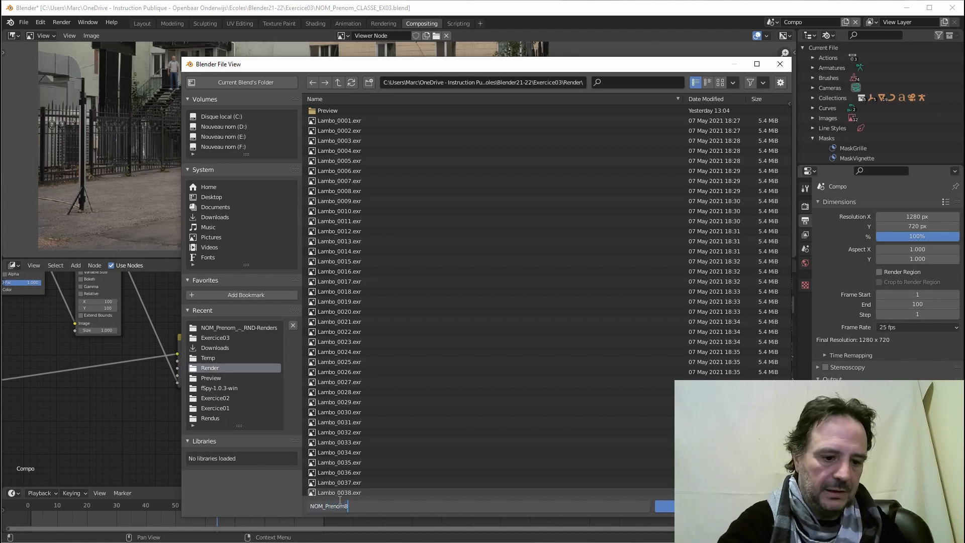
type("Classe_")
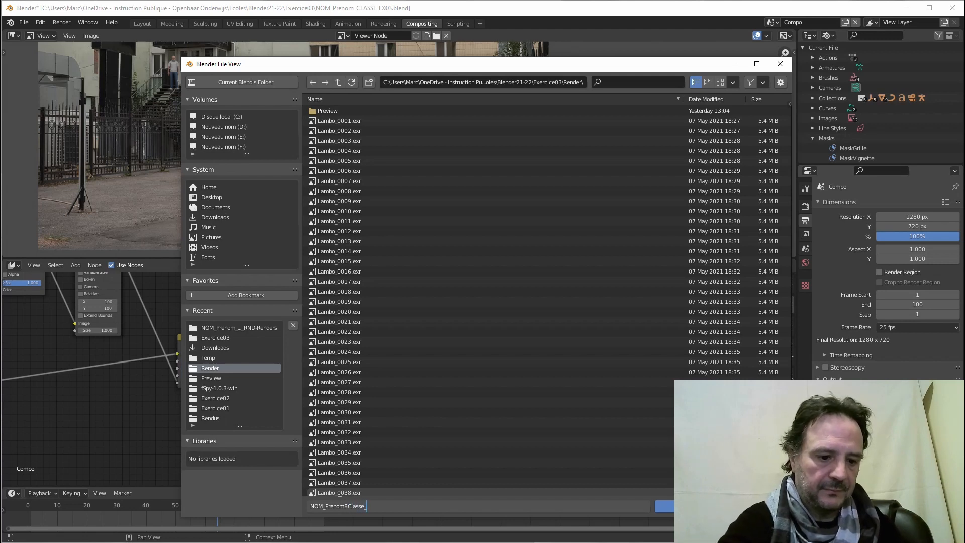
type("EX03")
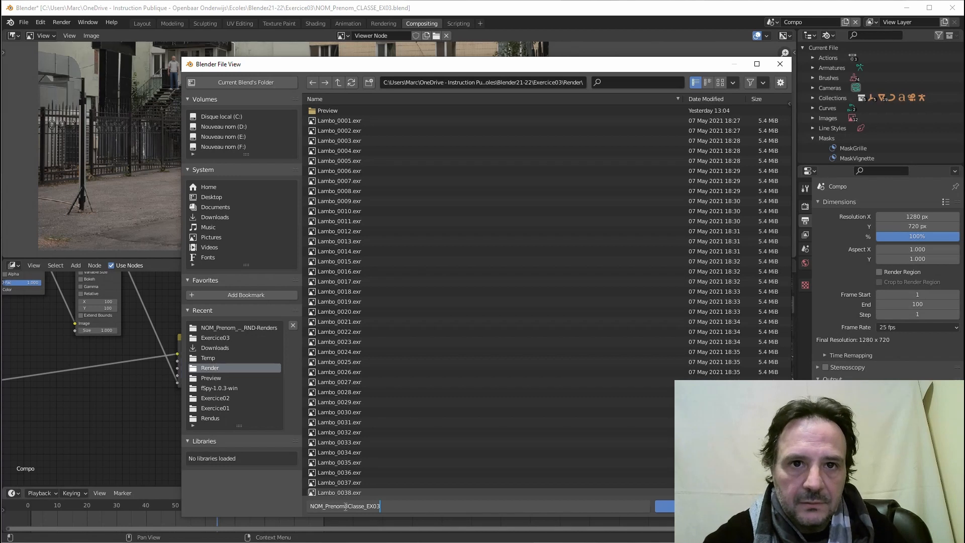
left_click(347, 506)
key("BackSpace")
type("_")
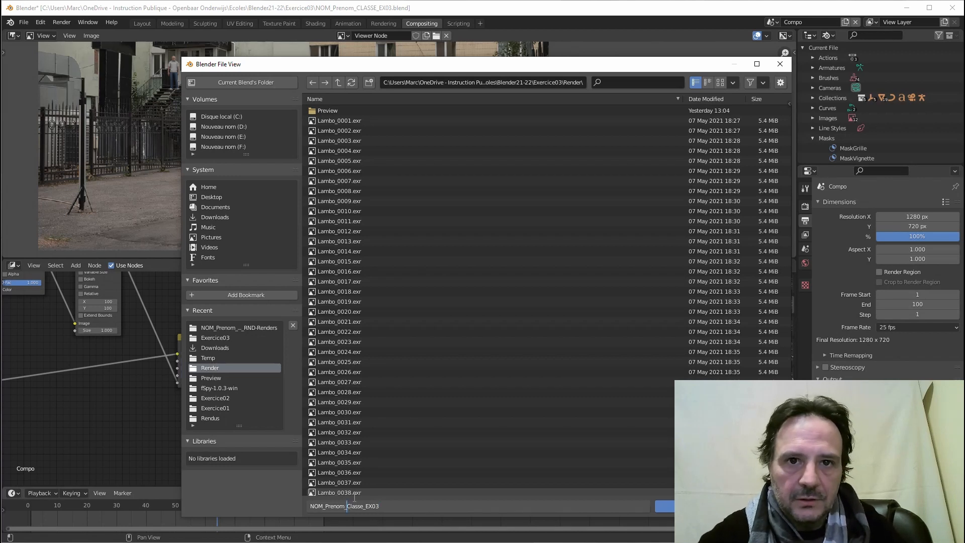
key("Return")
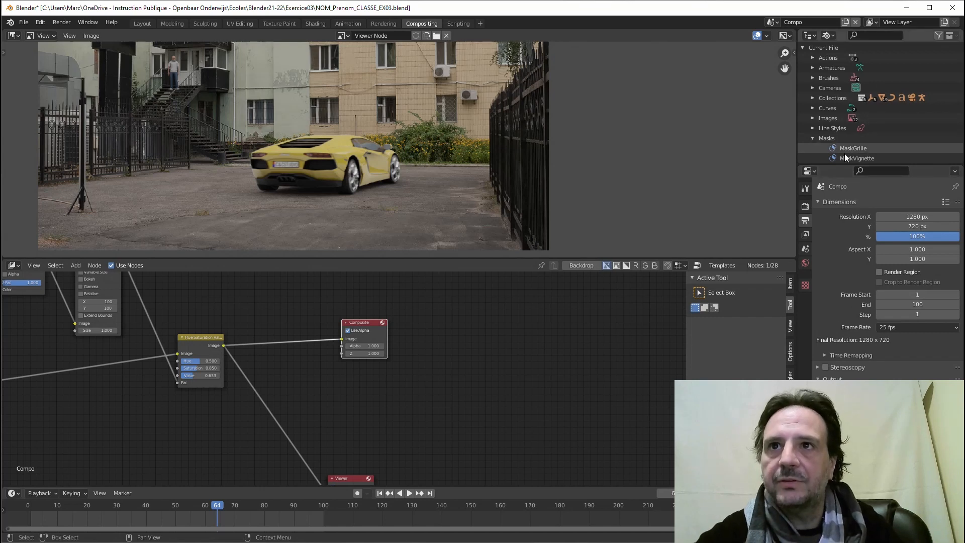
- Review the scene's dimension settings and set the container of the FFmpeg video encoding to Quicktime
left_click_drag(844, 167, 845, 36)
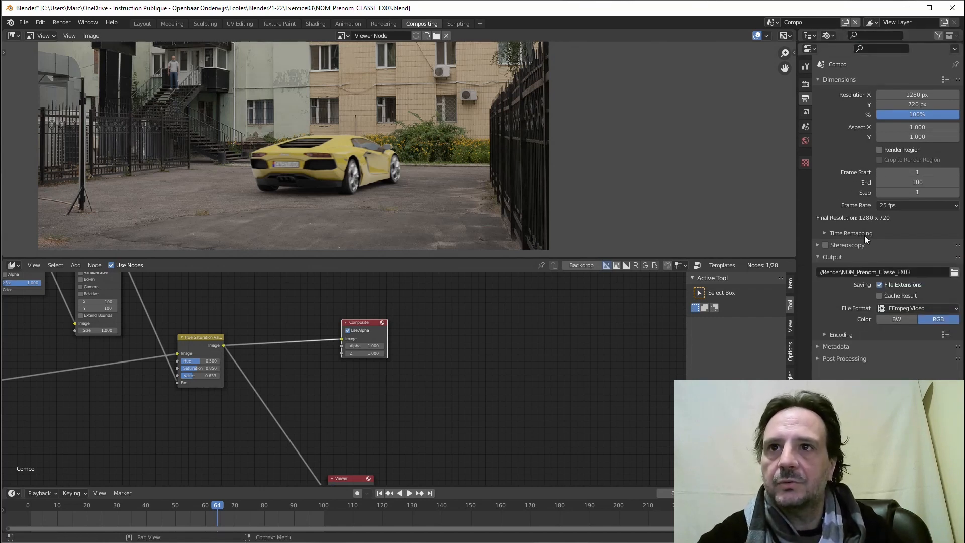
left_click(820, 80)
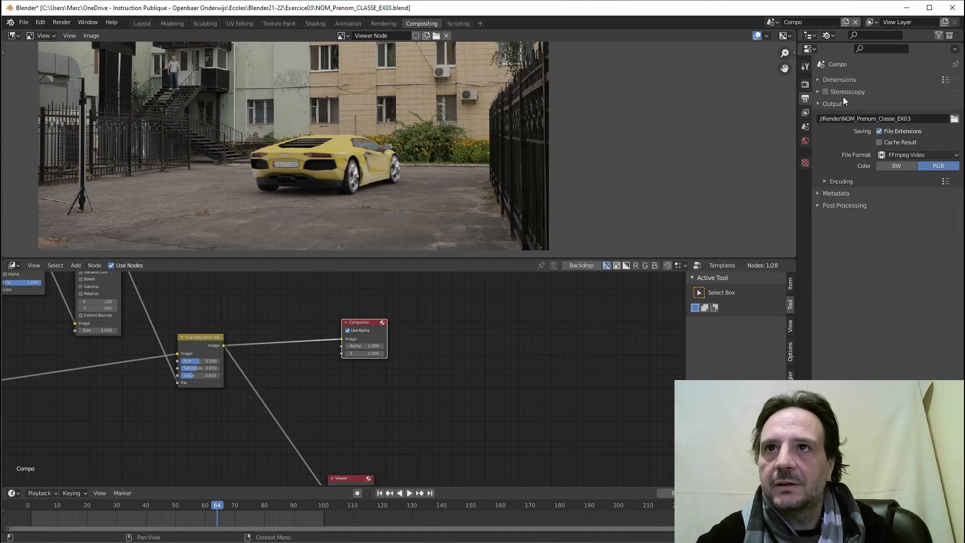
left_click(817, 81)
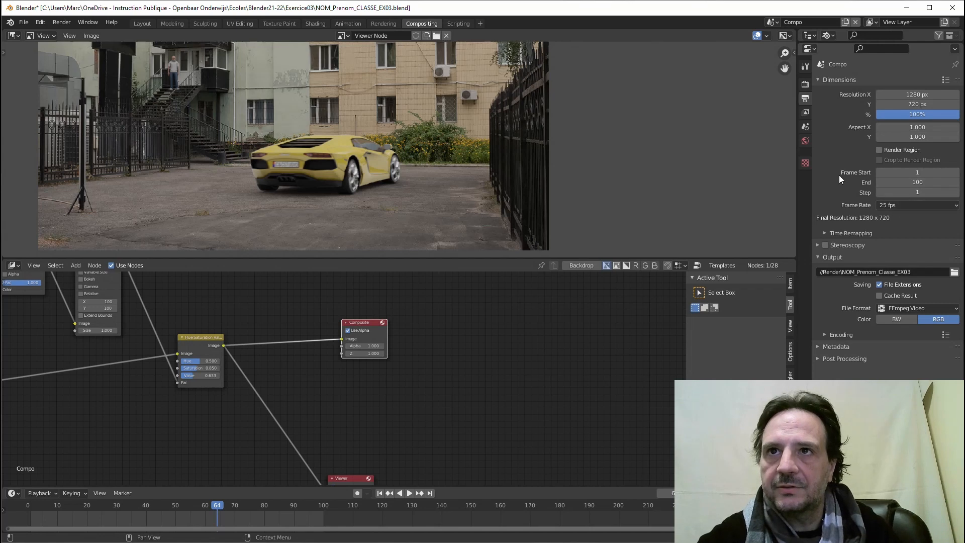
left_click(818, 80)
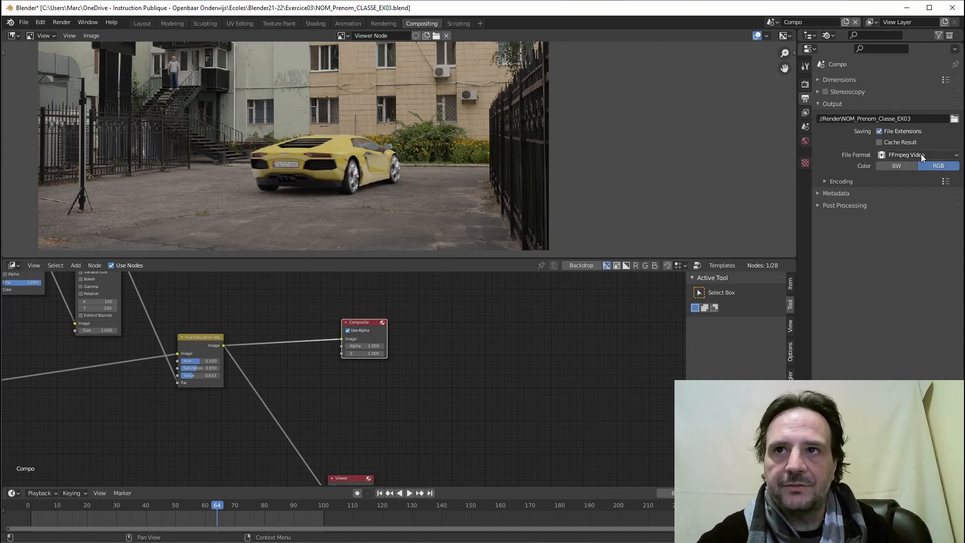
left_click(828, 180)
left_click(899, 195)
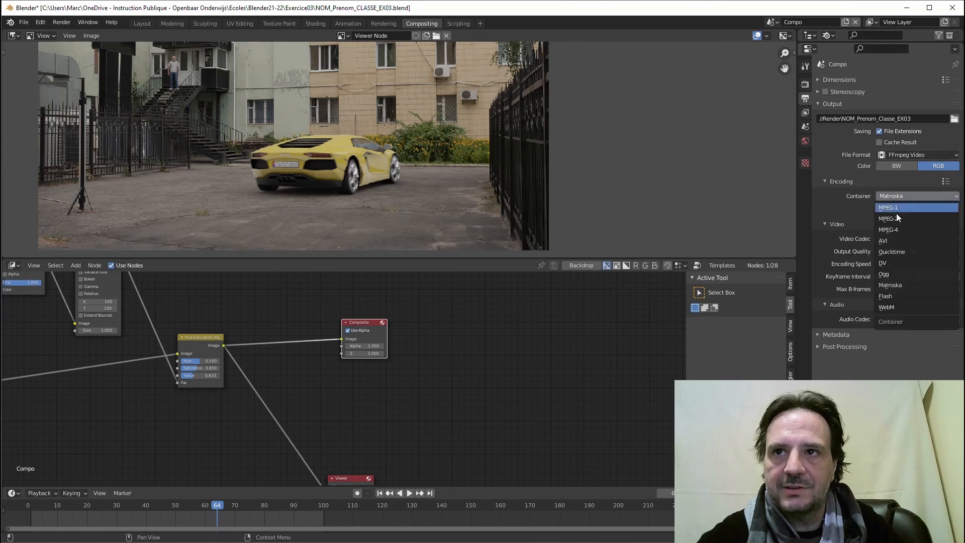
left_click(892, 251)
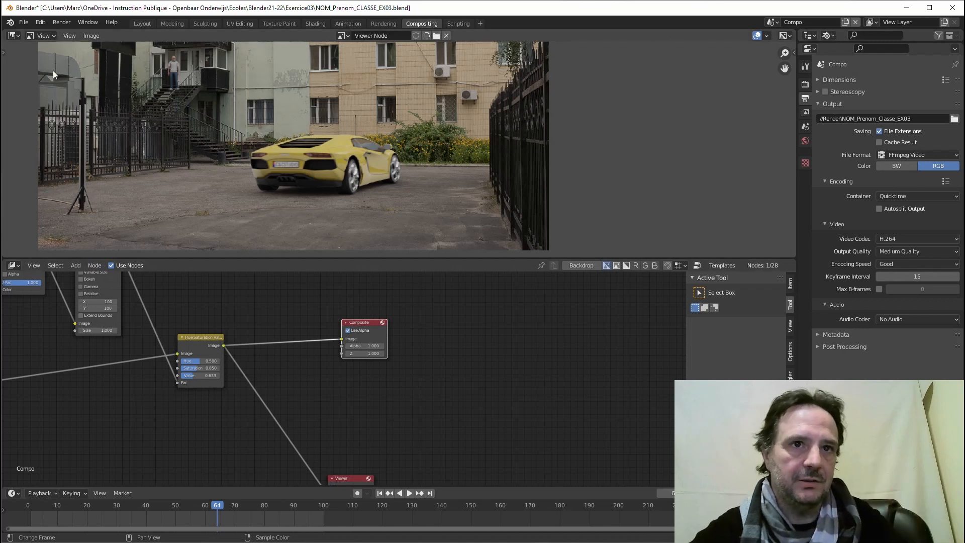
- Start rendering the Compo scene's animation
left_click(62, 22)
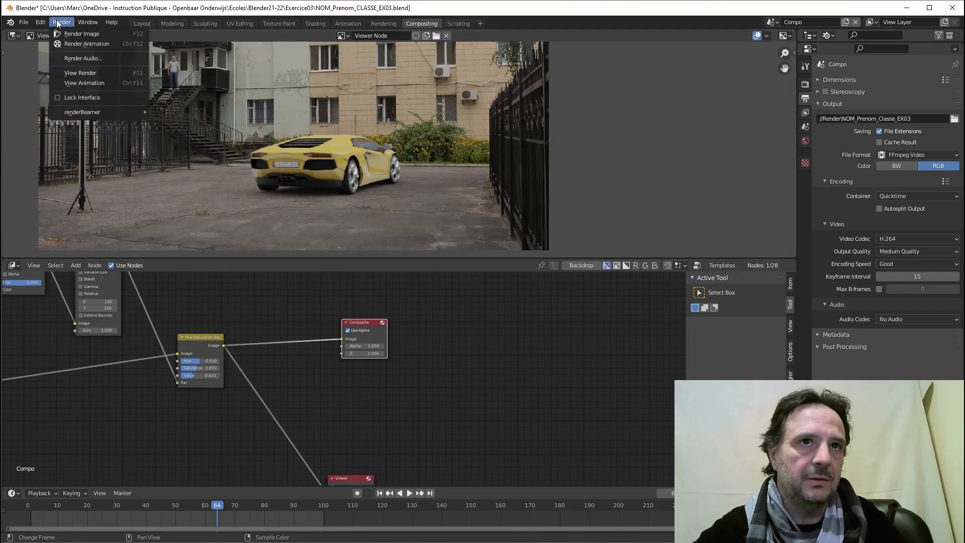
left_click(71, 45)
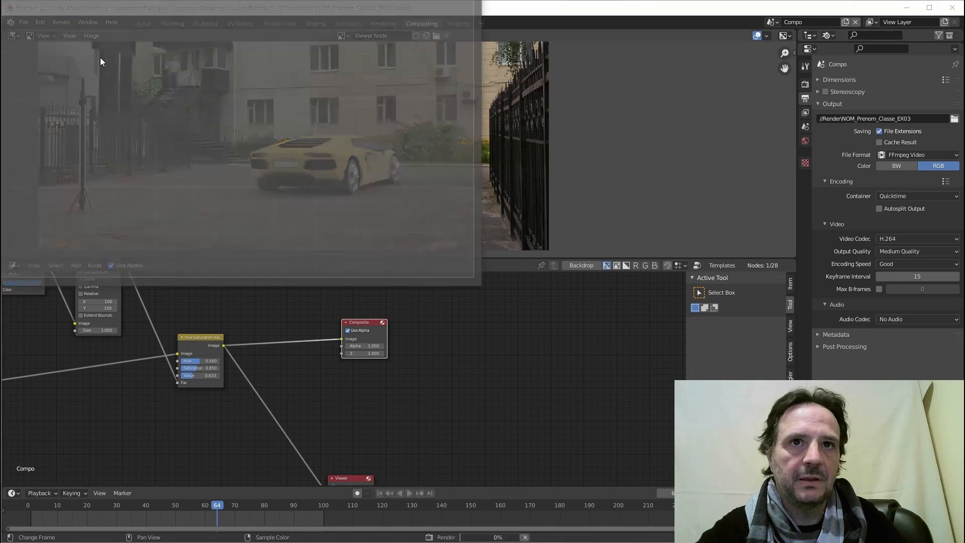